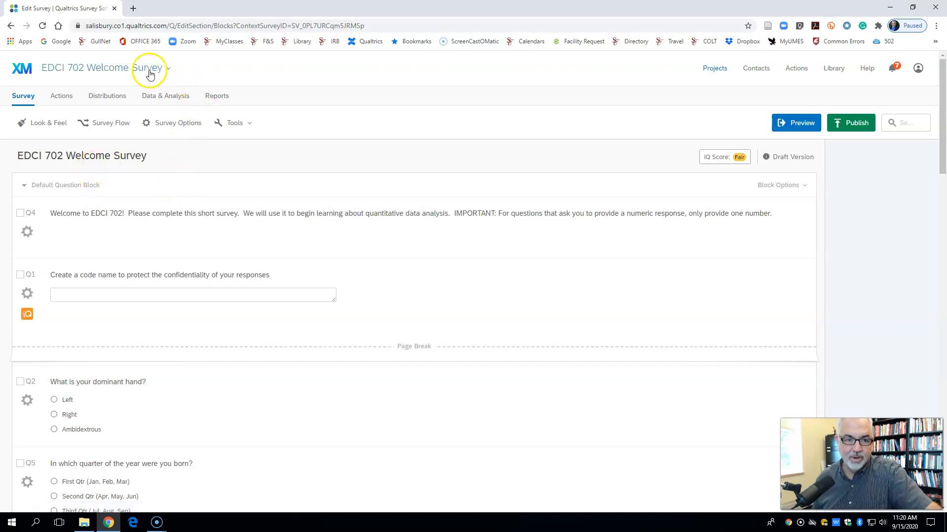
Export the EDCI 702 Welcome Survey responses as an SPSS data table with all fields included.
click(171, 99)
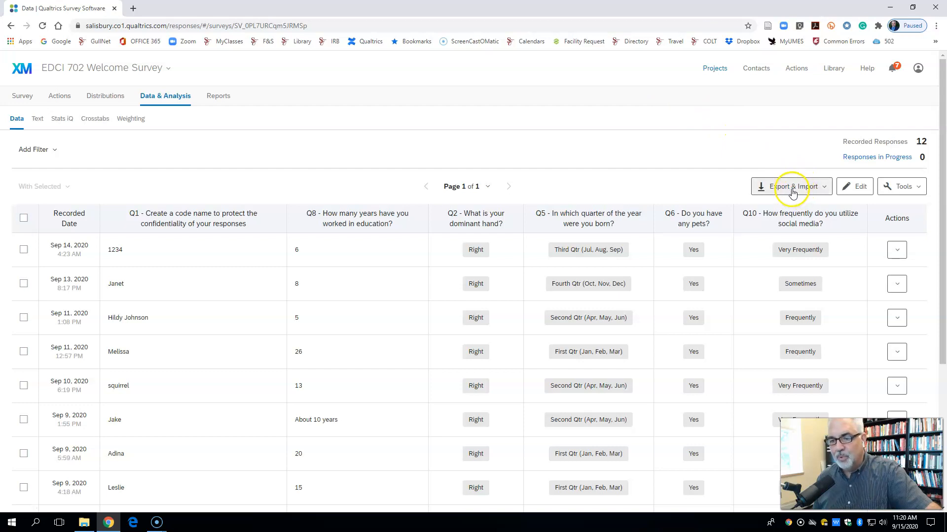
click(791, 192)
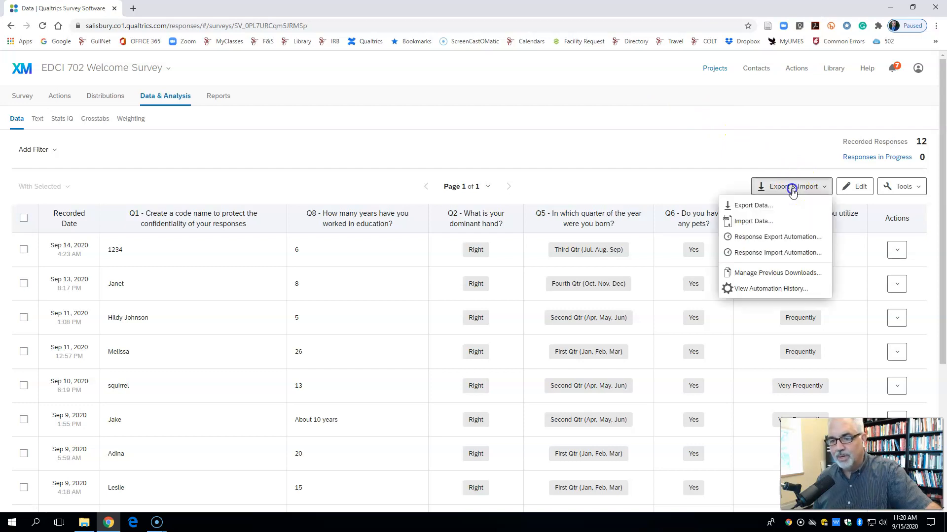
click(759, 207)
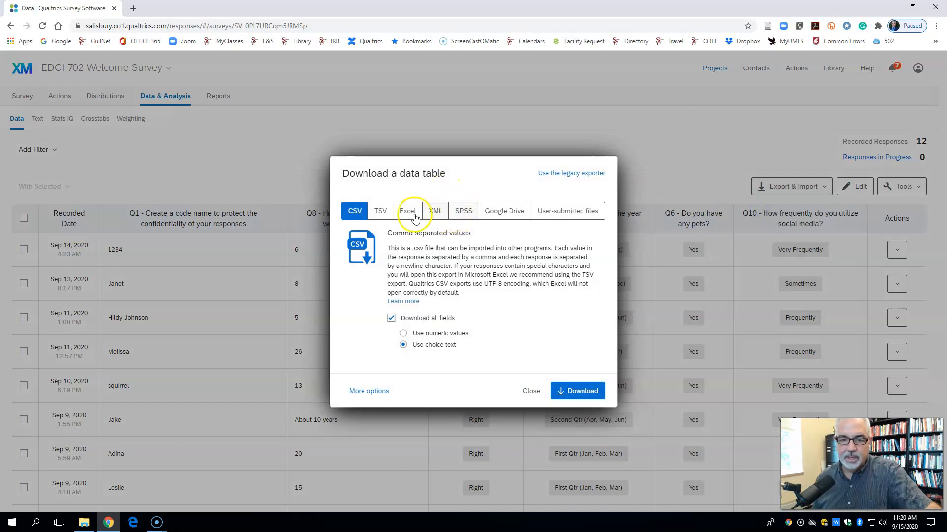
click(461, 213)
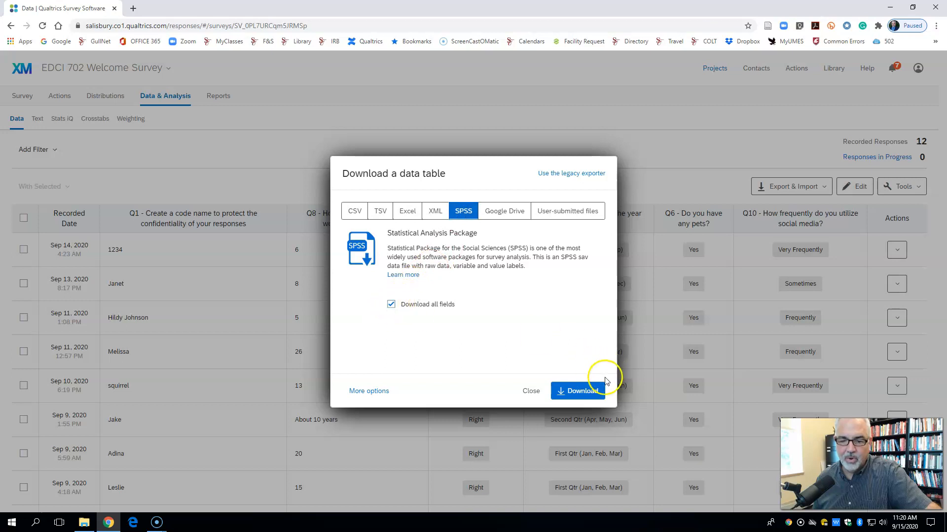
click(580, 392)
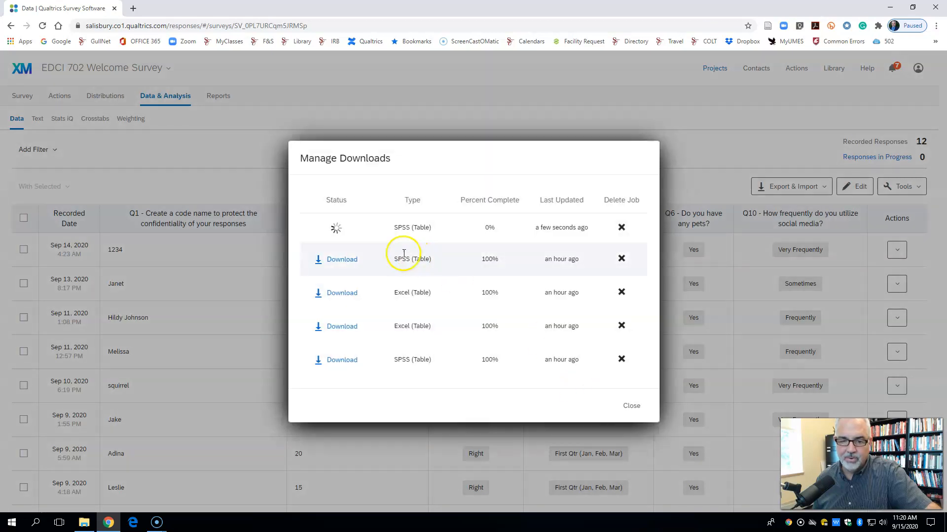
Open the SPSS data file from the downloaded zip archive in IBM SPSS Statistics and display its case data.
click(68, 502)
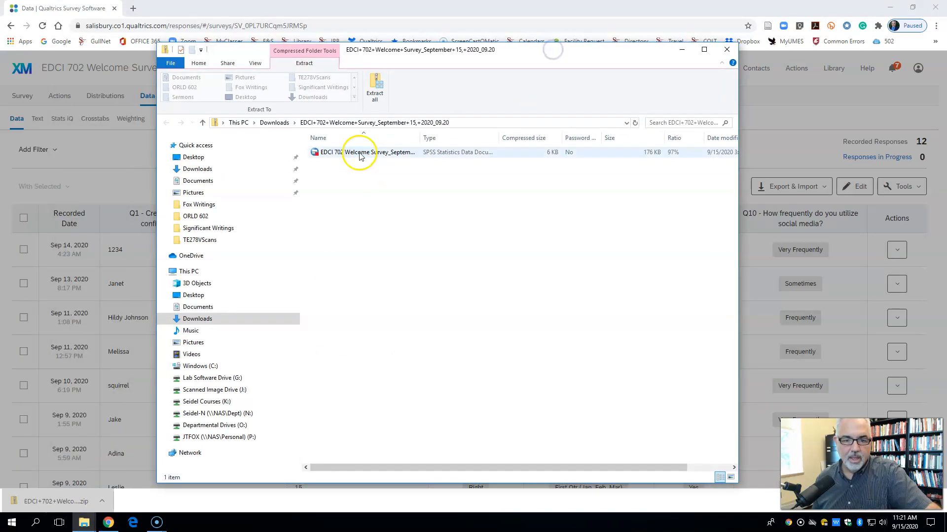
double_click(360, 153)
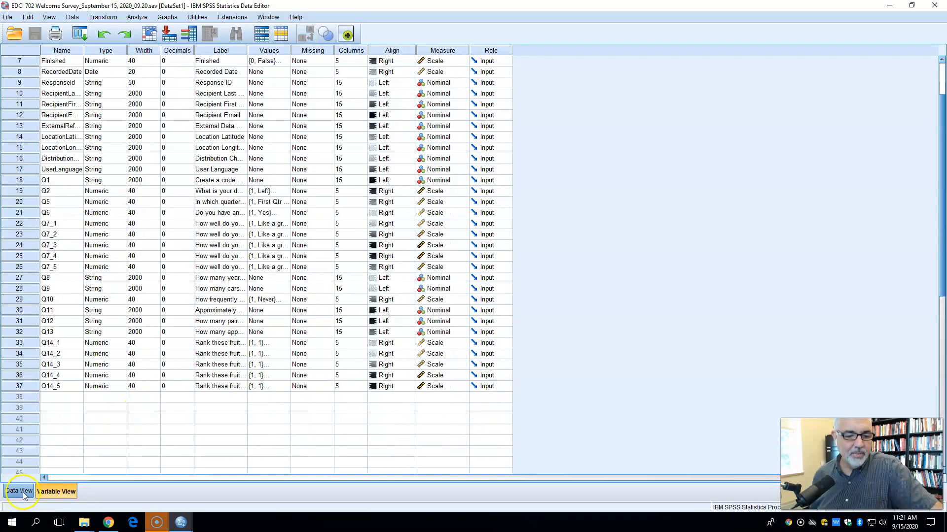
click(19, 491)
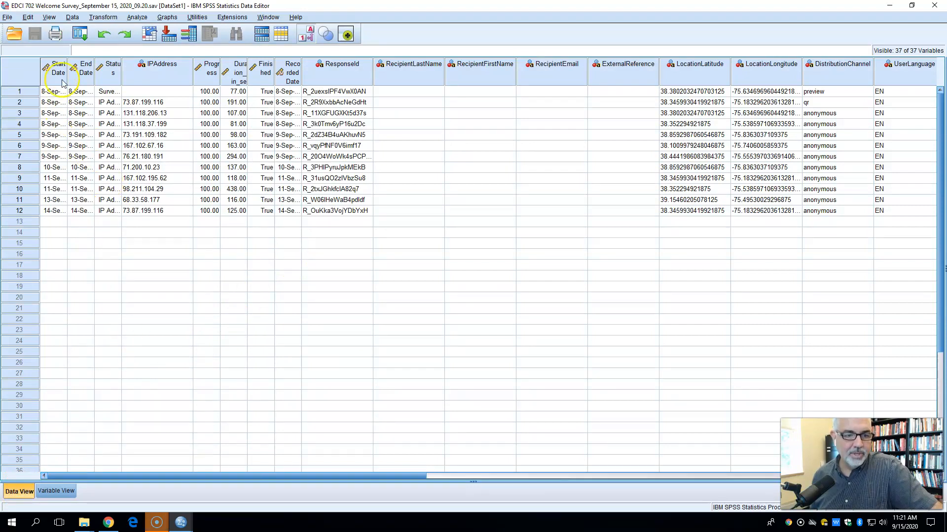
Widen the StartDate, EndDate and Status columns and look across the dataset's remaining variables.
drag(74, 76, 143, 79)
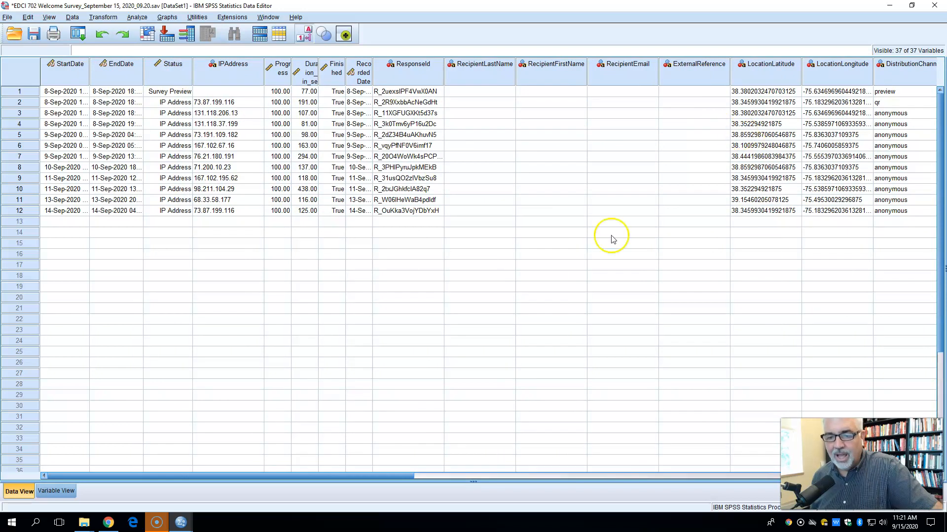
drag(217, 476, 392, 138)
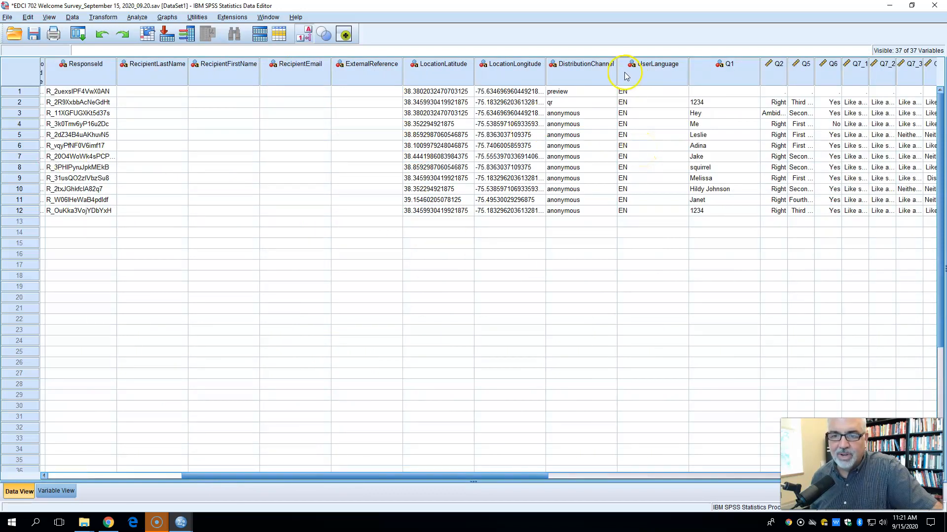
drag(370, 475, 174, 473)
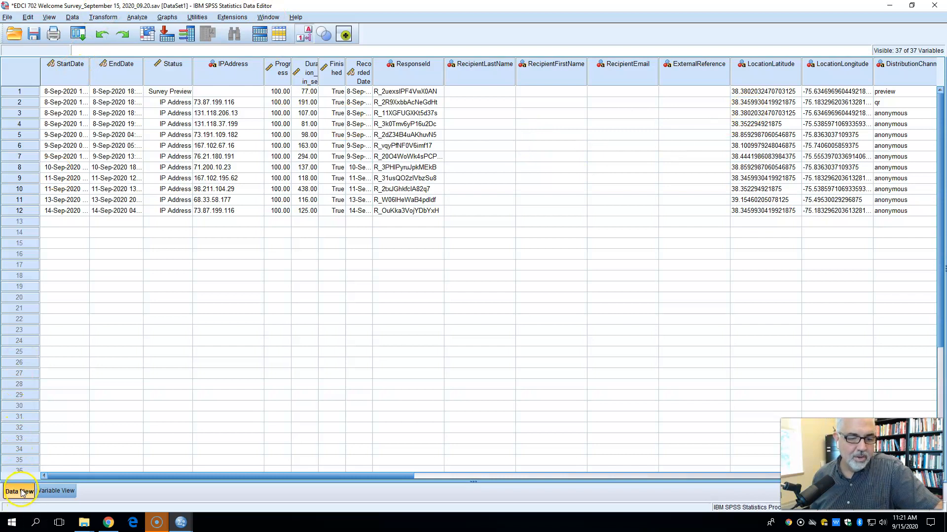
Delete the StartDate variable from the dataset.
click(66, 78)
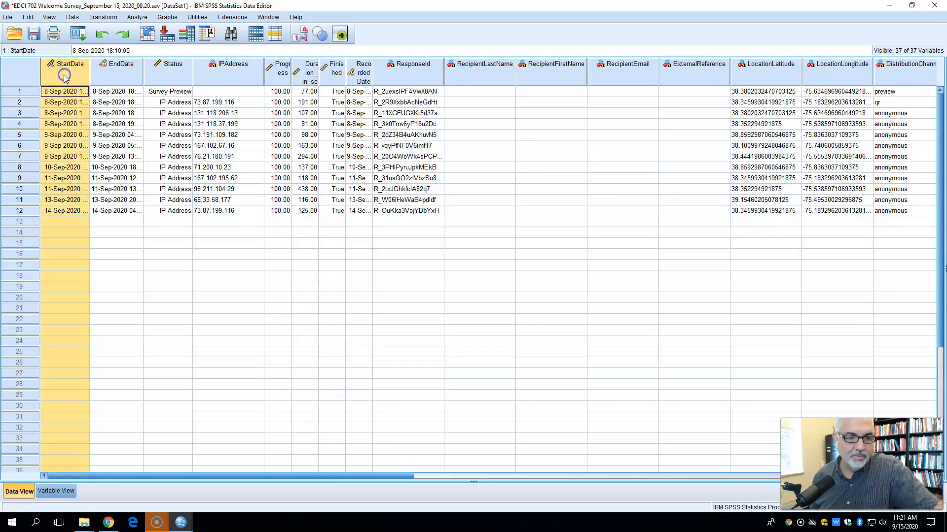
right_click(66, 77)
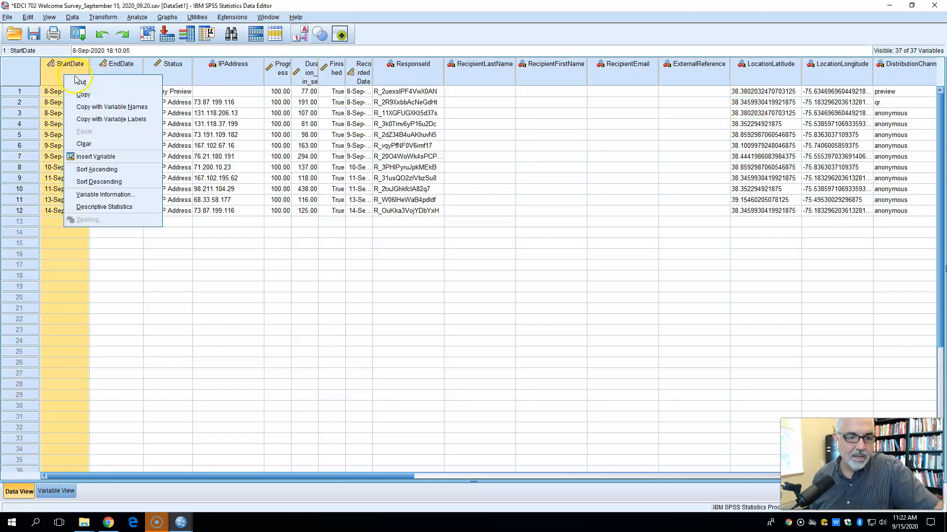
click(84, 144)
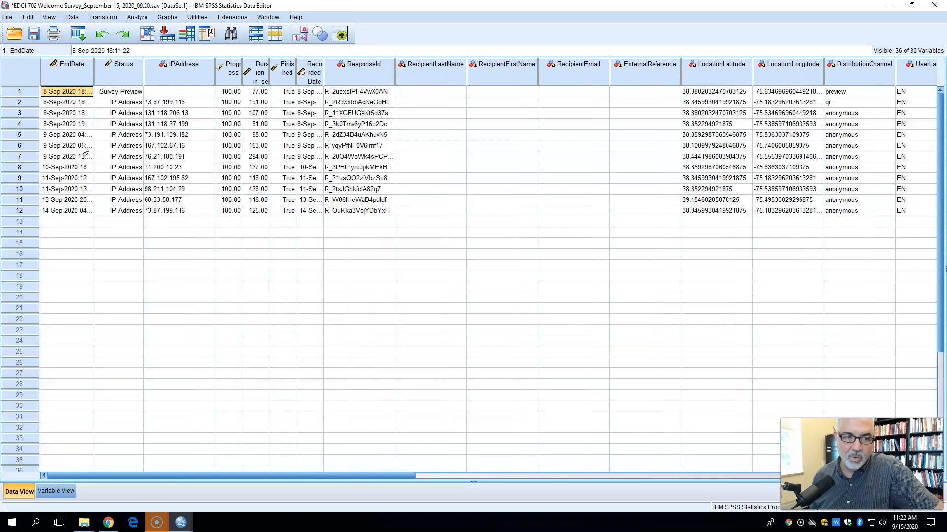
Delete the five consecutive variables from EndDate through the duration in seconds.
click(69, 69)
shift+click(251, 68)
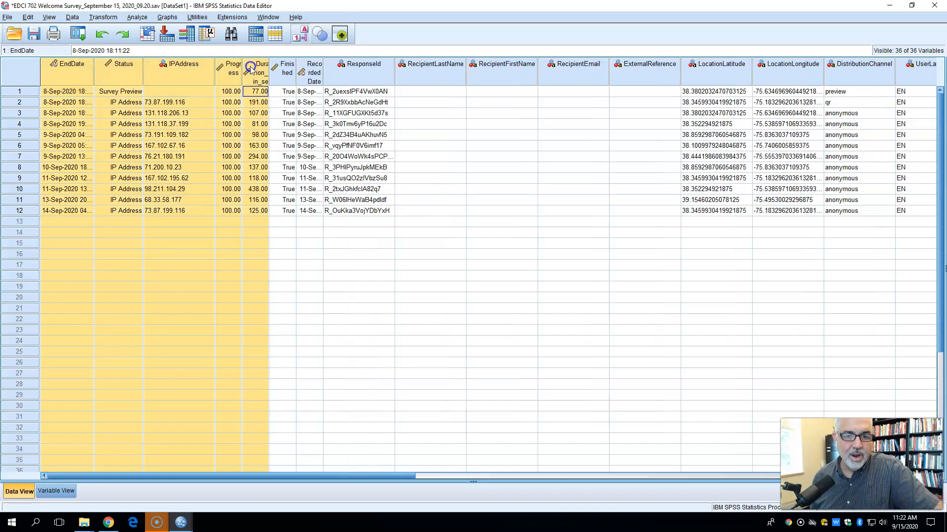
right_click(251, 69)
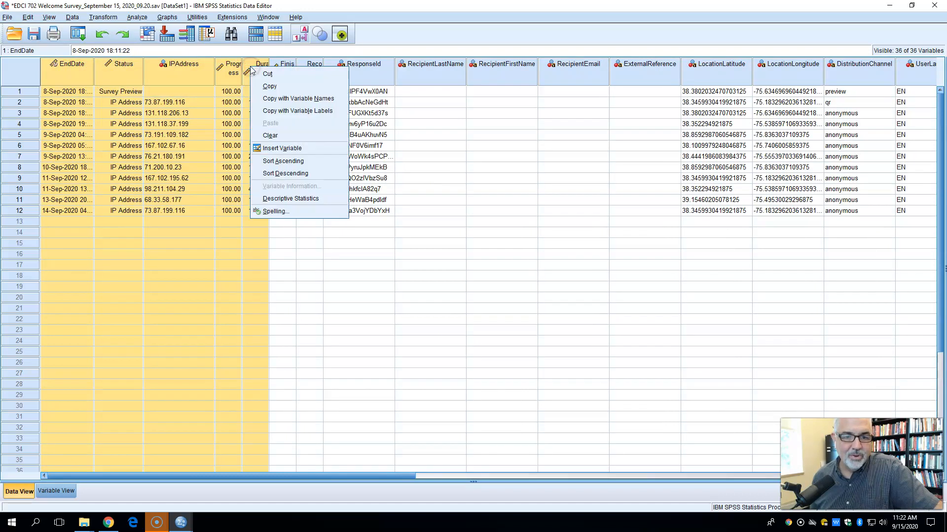
click(279, 136)
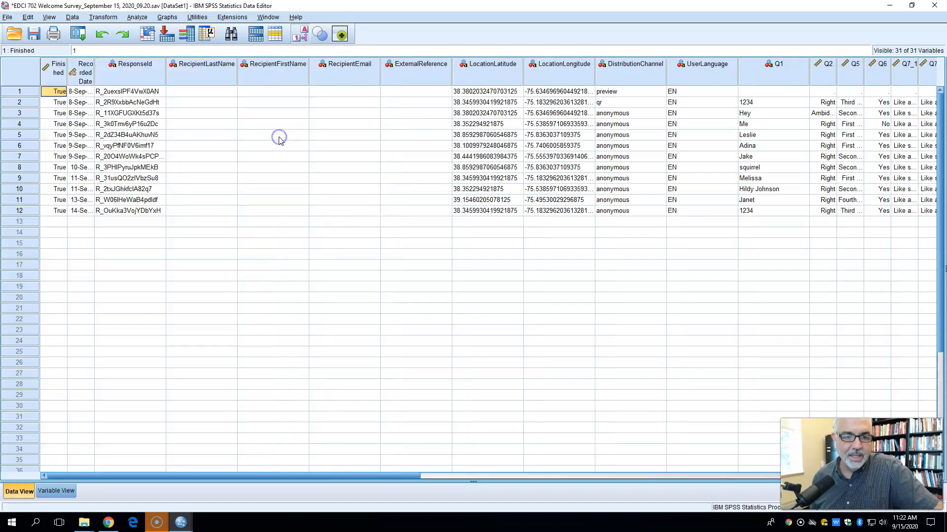
Delete the ExternalReference variable from the list of variable definitions.
click(57, 492)
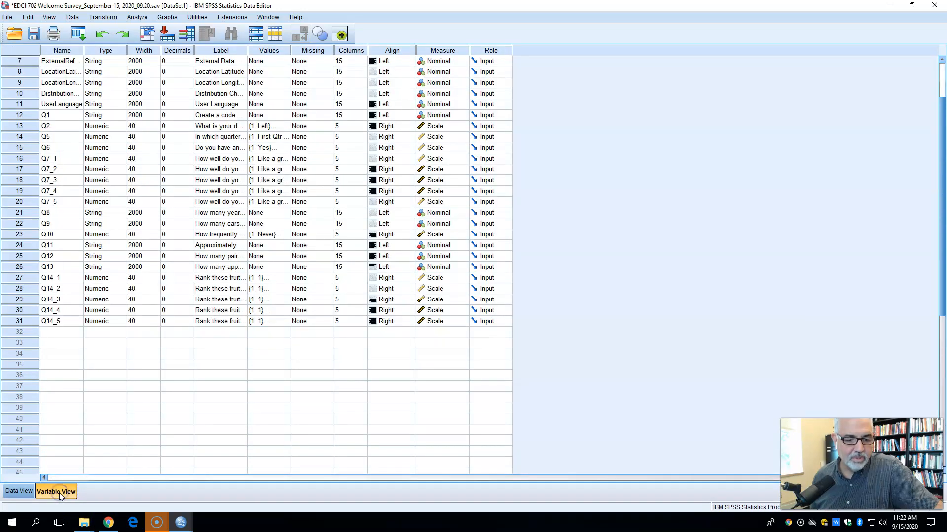
click(30, 63)
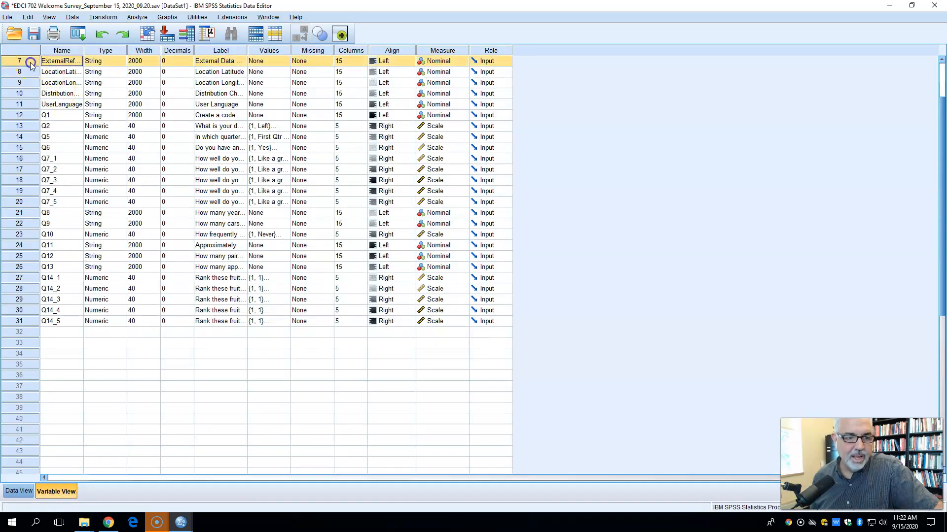
right_click(30, 62)
click(47, 94)
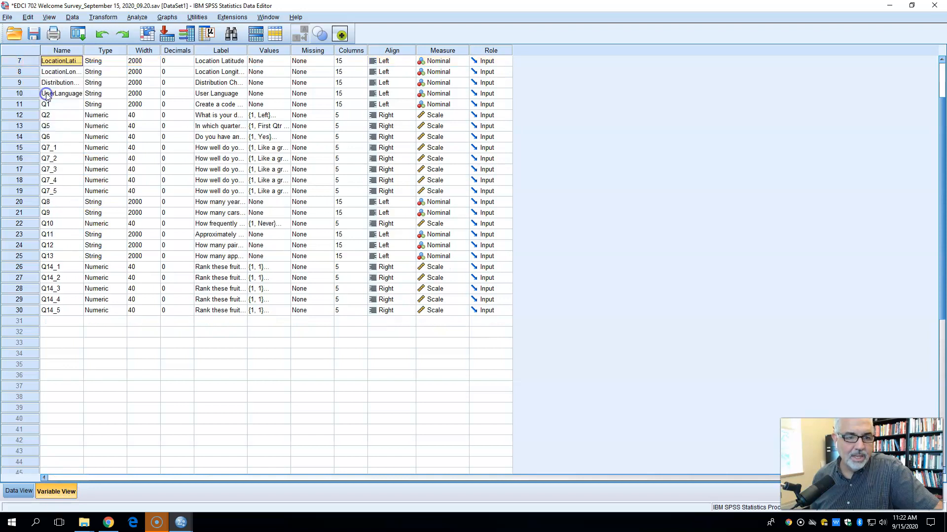
Delete the remaining metadata variables, from Finished through UserLanguage, so that the list starts with Q1.
drag(25, 62, 25, 93)
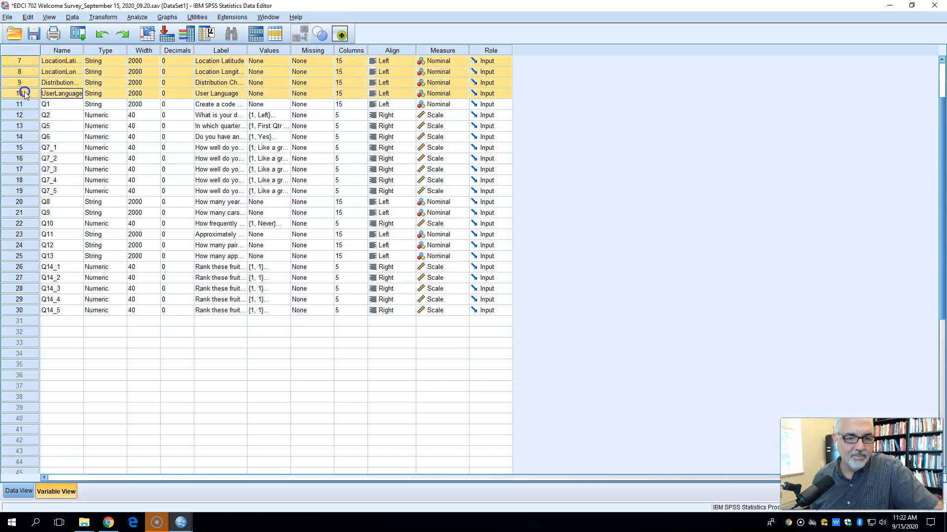
scroll(27, 91, up, 2)
drag(25, 62, 25, 156)
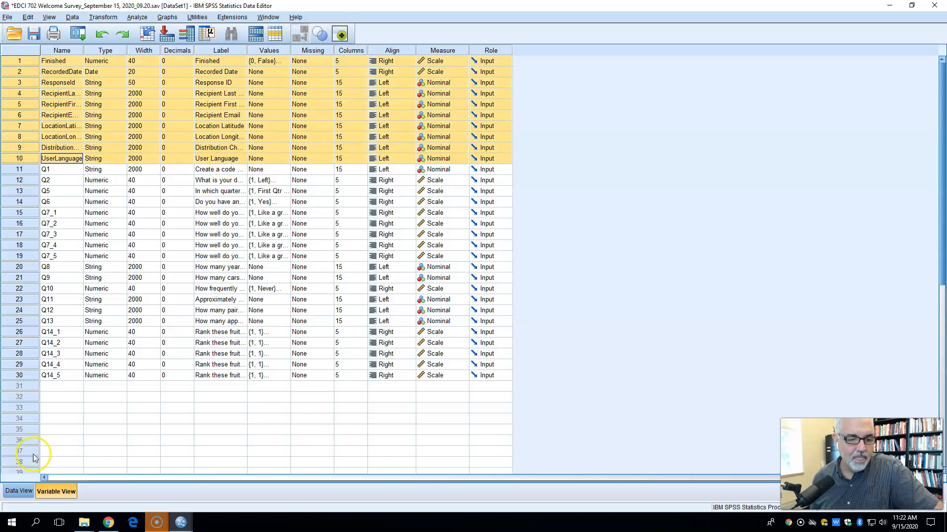
right_click(21, 106)
click(36, 139)
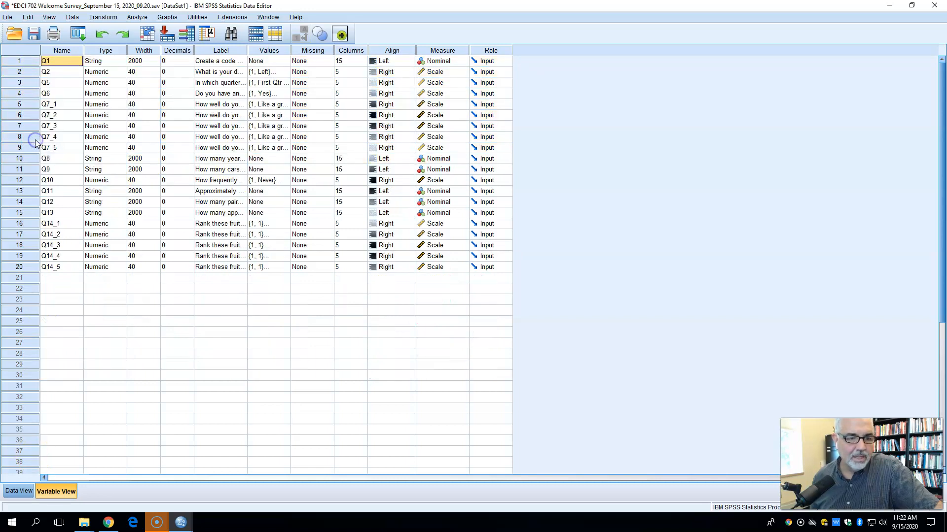
In the case data, narrow column Q1 to about 11 and Q9 to about 9, and widen Q10 to about 14.
click(18, 491)
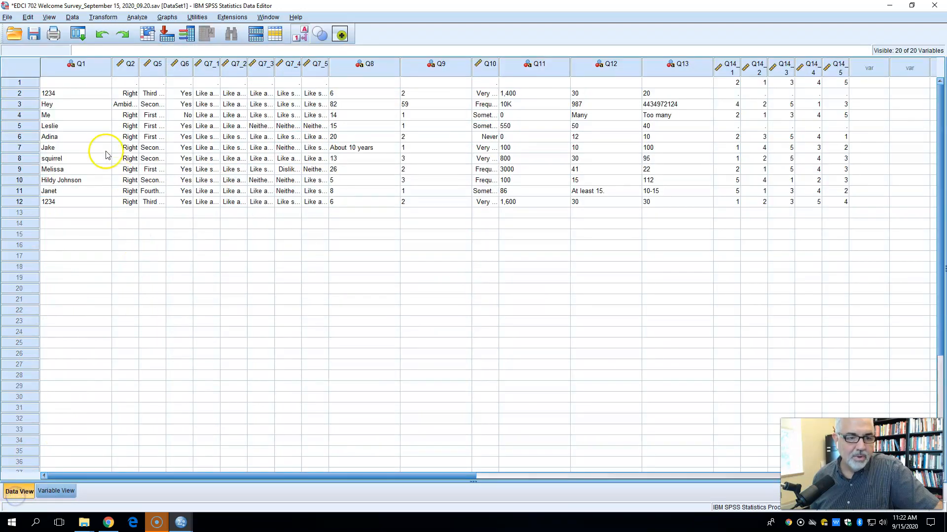
drag(111, 70, 94, 70)
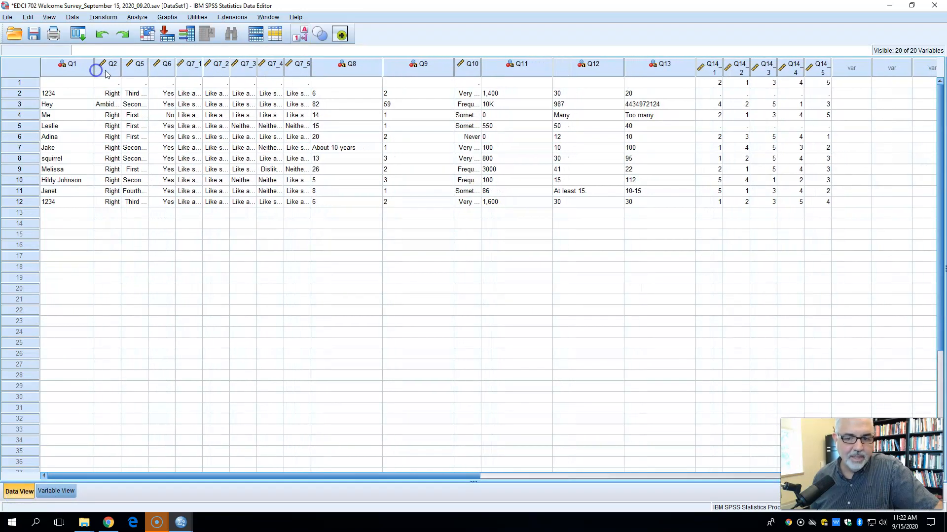
drag(482, 69, 521, 72)
drag(454, 69, 428, 72)
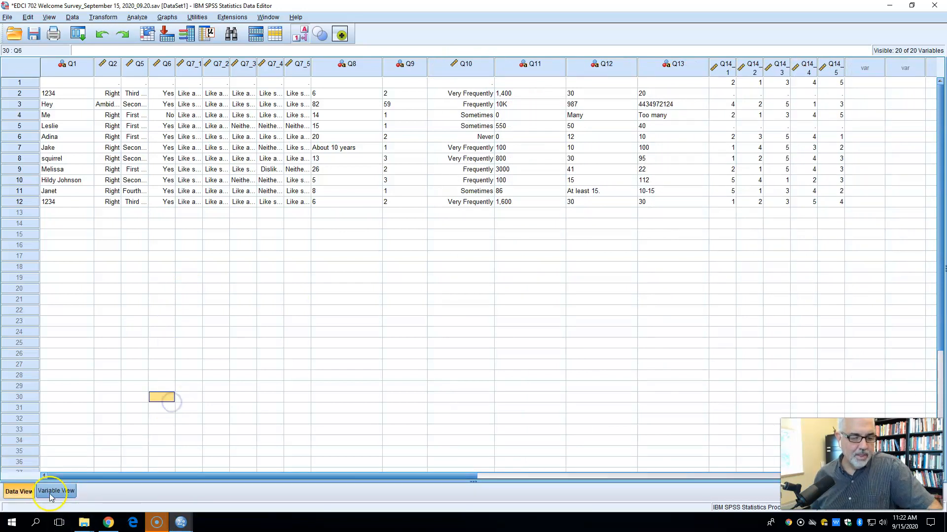
In the variable definitions, widen the Values and Label columns so the full question texts can be read.
click(56, 491)
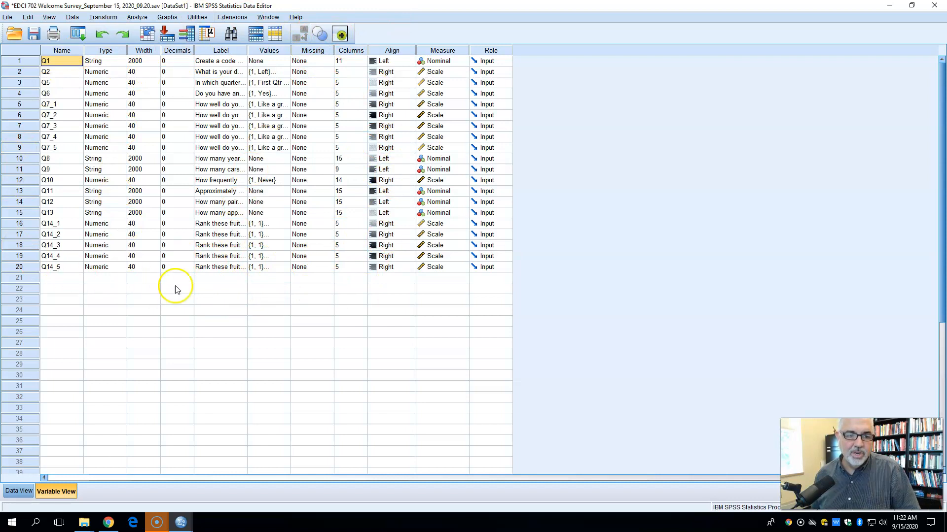
drag(291, 50, 347, 53)
drag(247, 51, 589, 95)
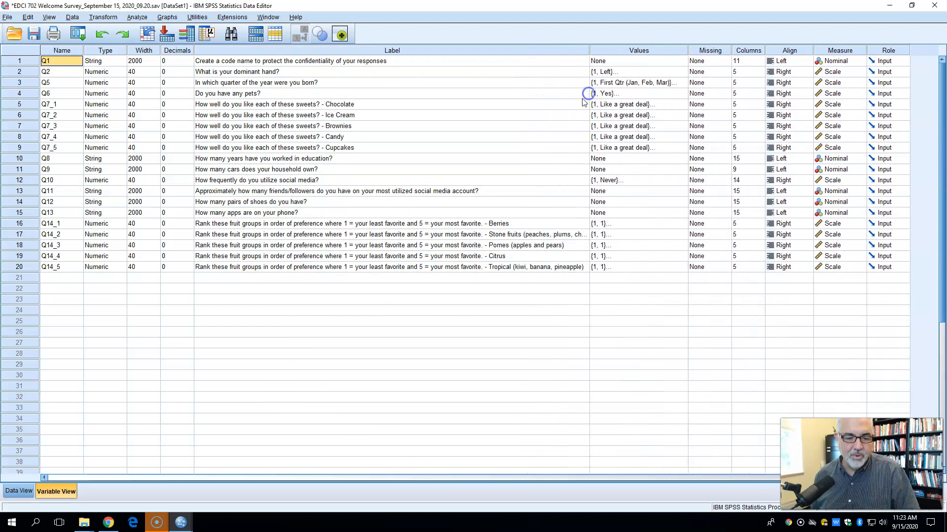
click(19, 491)
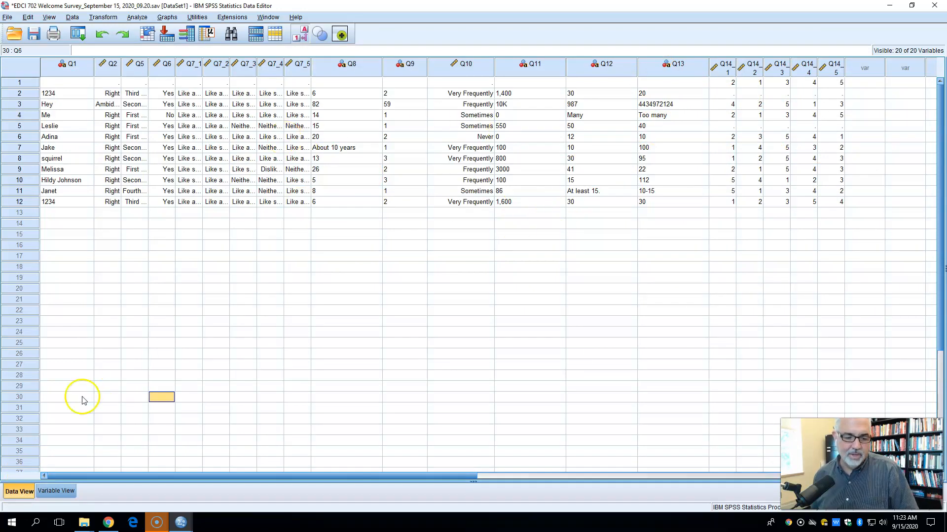
click(54, 493)
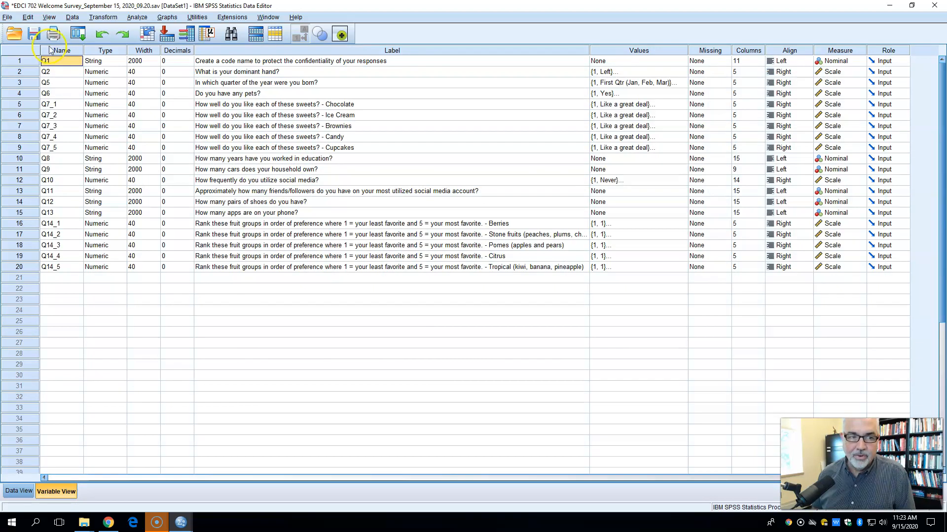
click(8, 17)
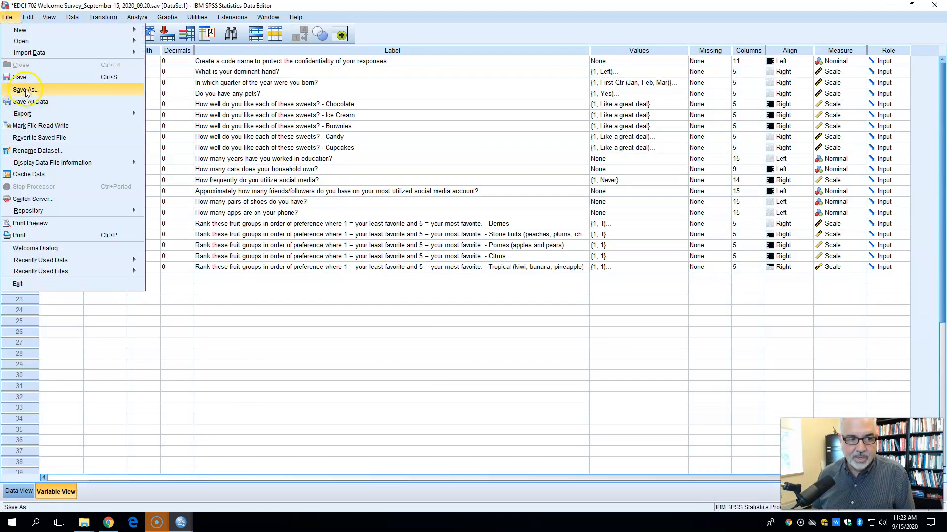
click(249, 299)
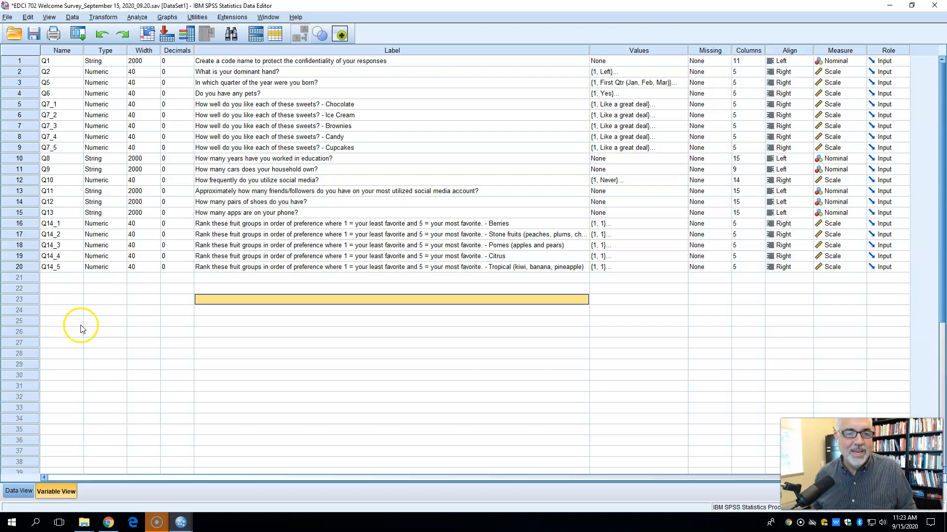
click(61, 63)
click(59, 72)
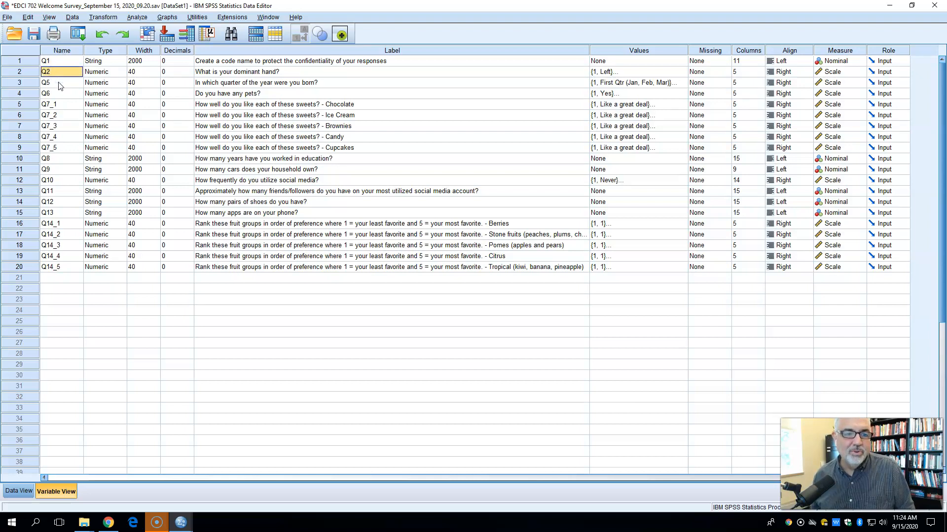
click(60, 84)
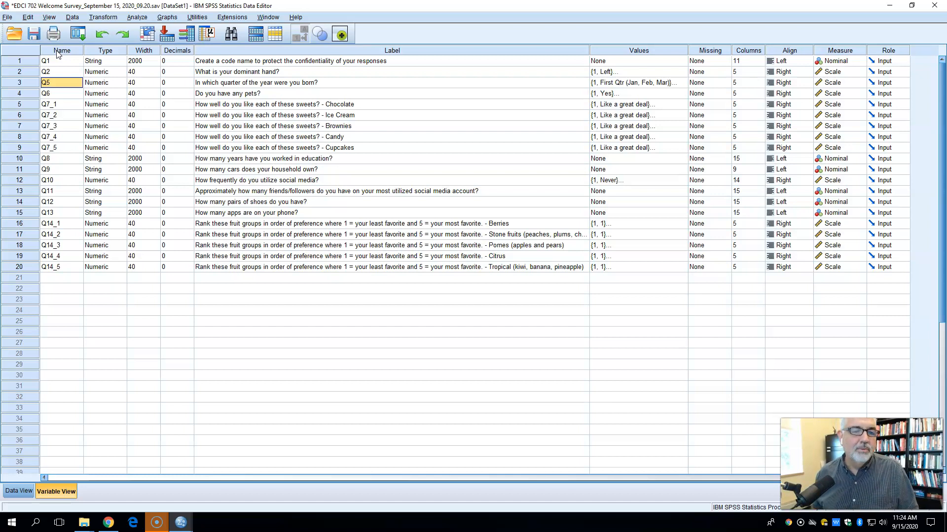
click(57, 60)
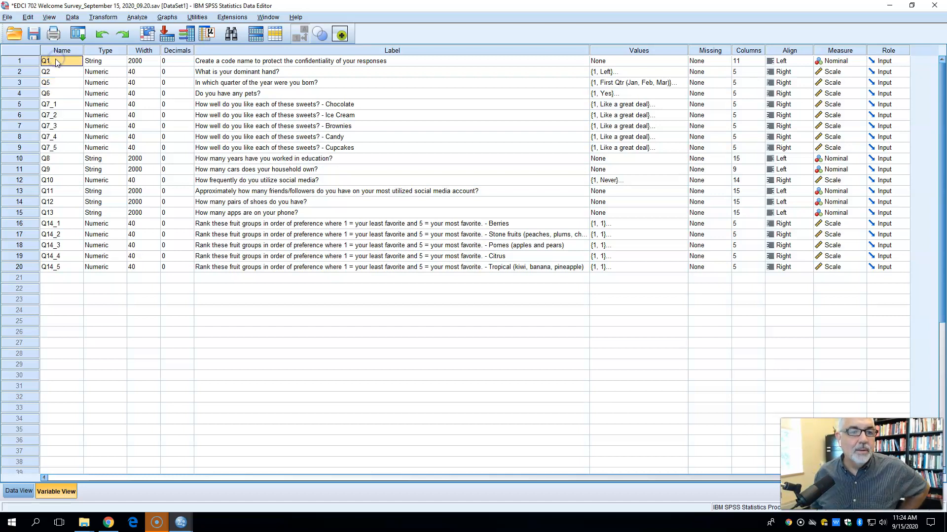
Widen the Name column and list the source variables of the Descriptives analysis by variable name.
drag(83, 48, 108, 48)
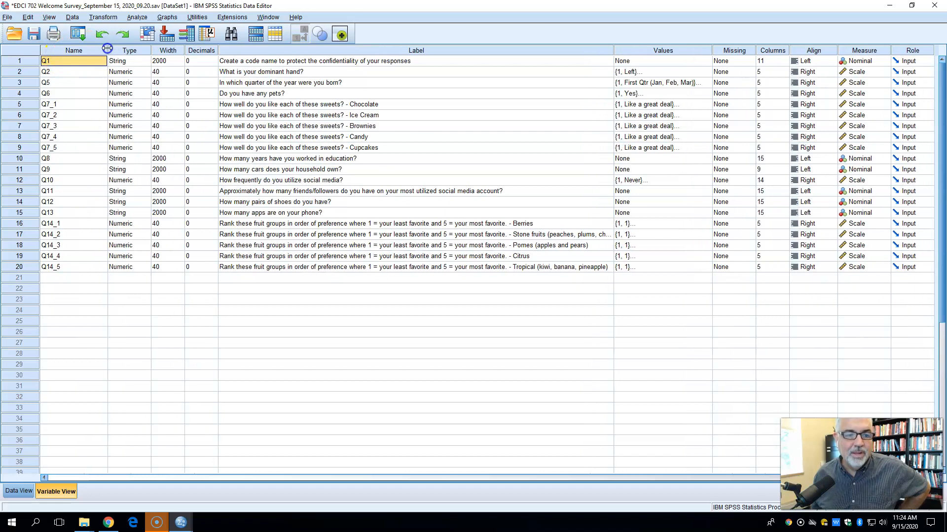
click(137, 17)
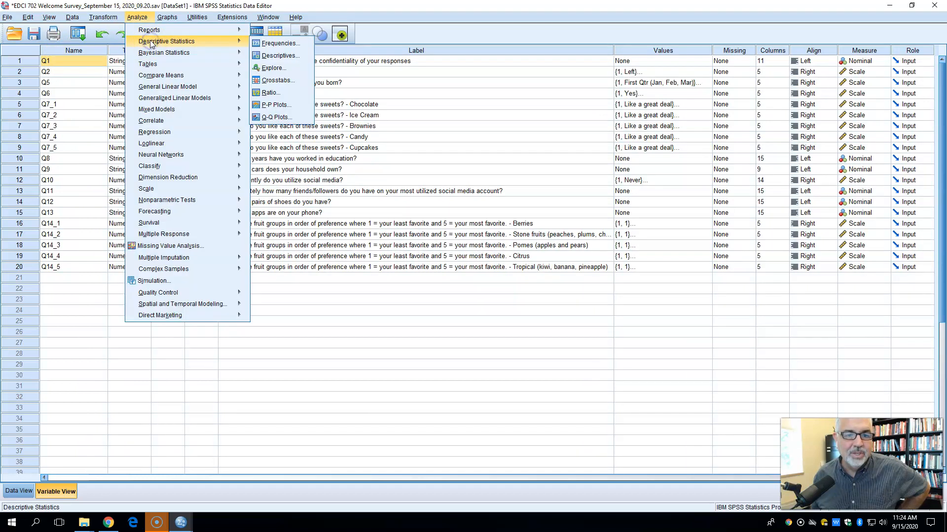
mouse_move(219, 36)
mouse_move(220, 52)
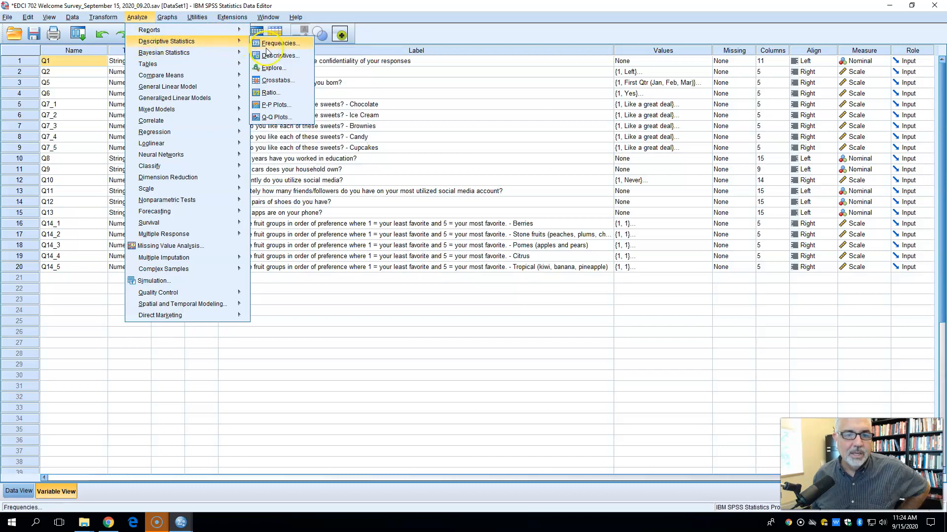
click(267, 56)
click(299, 125)
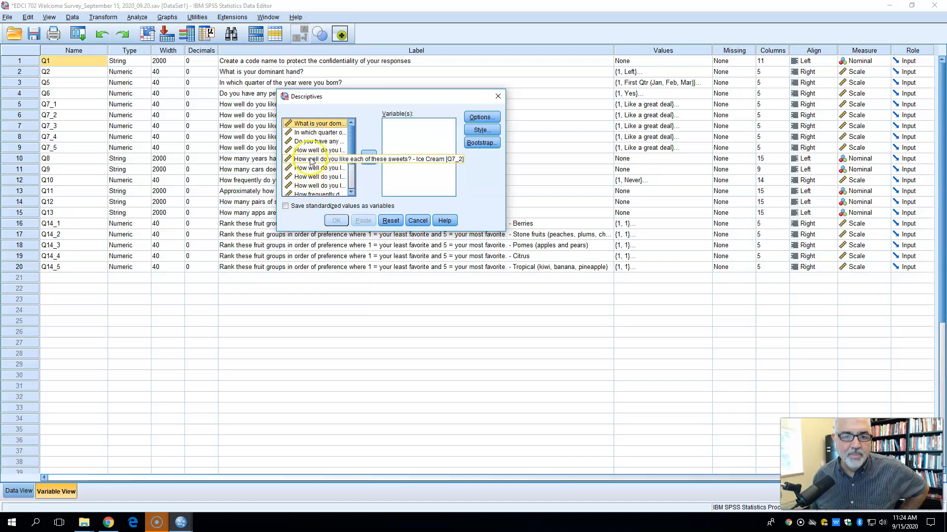
right_click(317, 126)
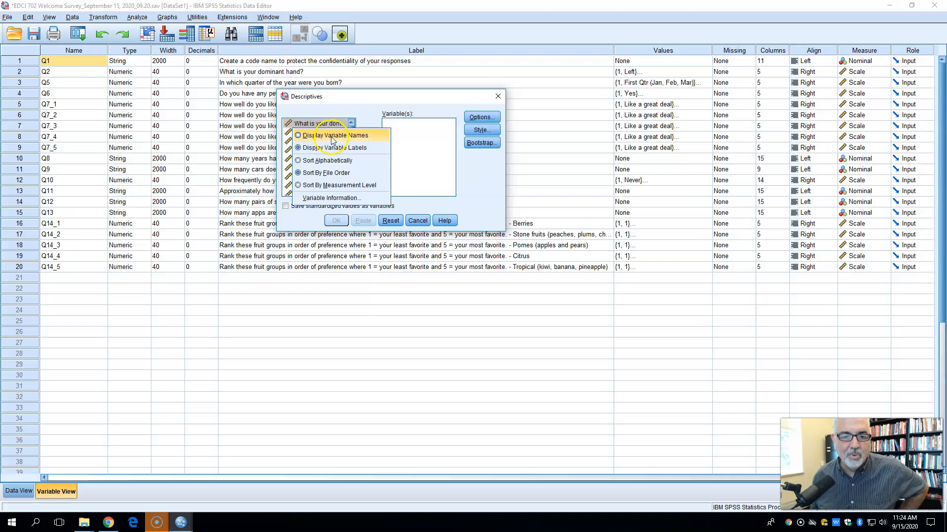
click(333, 140)
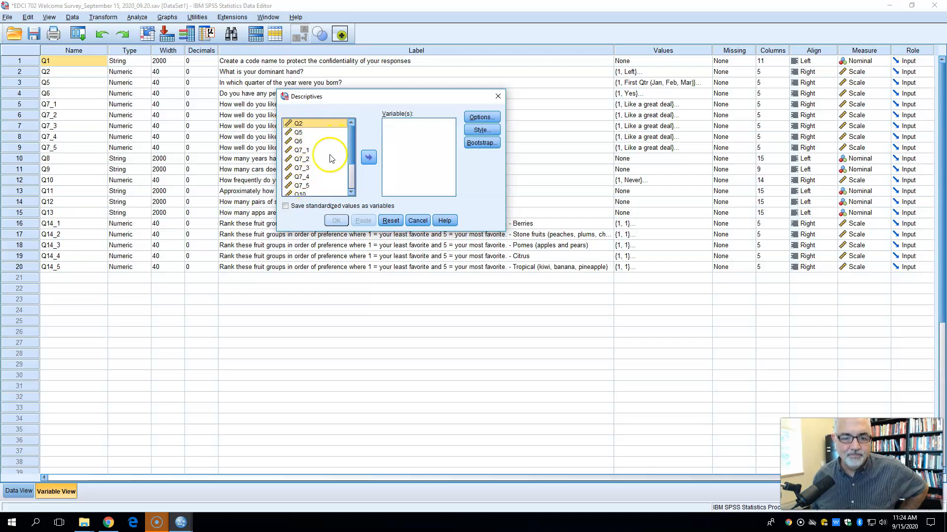
Compare the Descriptives source list shown by variable labels and by variable names, closing the dialog without running the analysis.
right_click(296, 126)
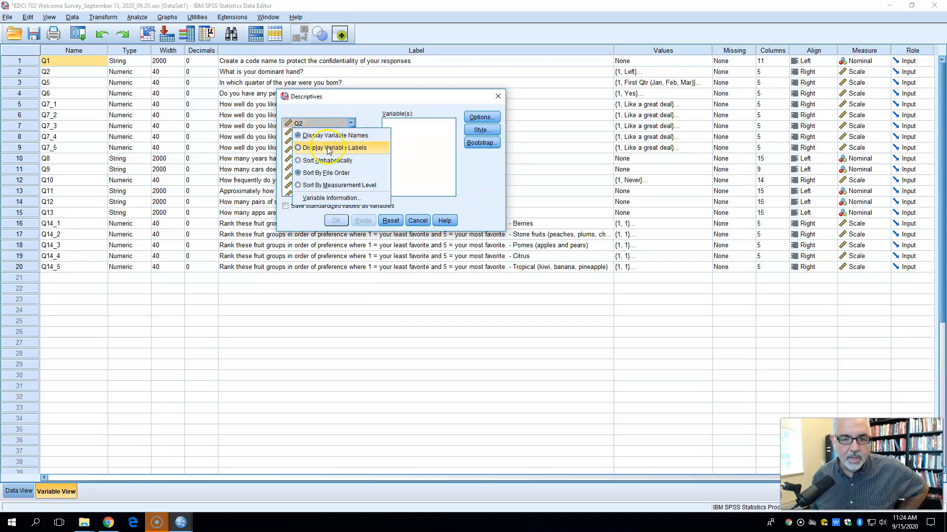
click(329, 150)
scroll(346, 151, down, 2)
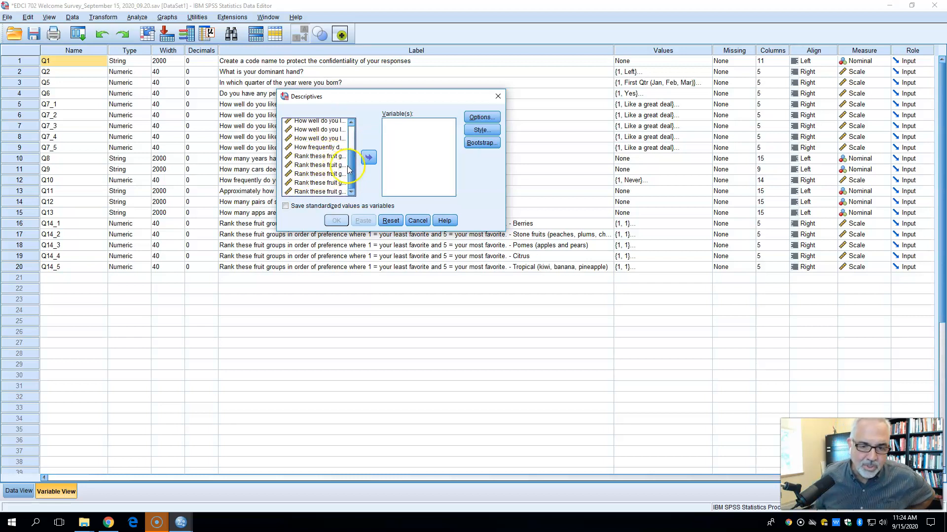
right_click(336, 148)
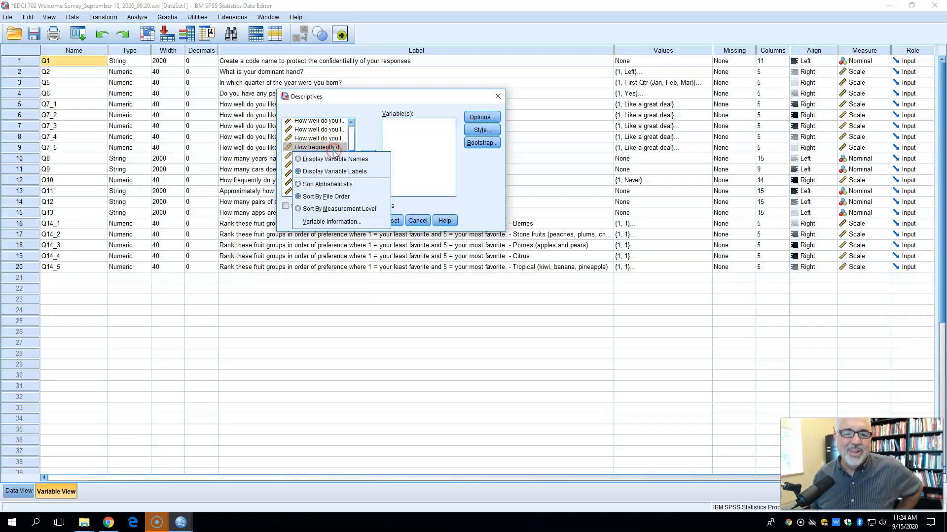
click(331, 156)
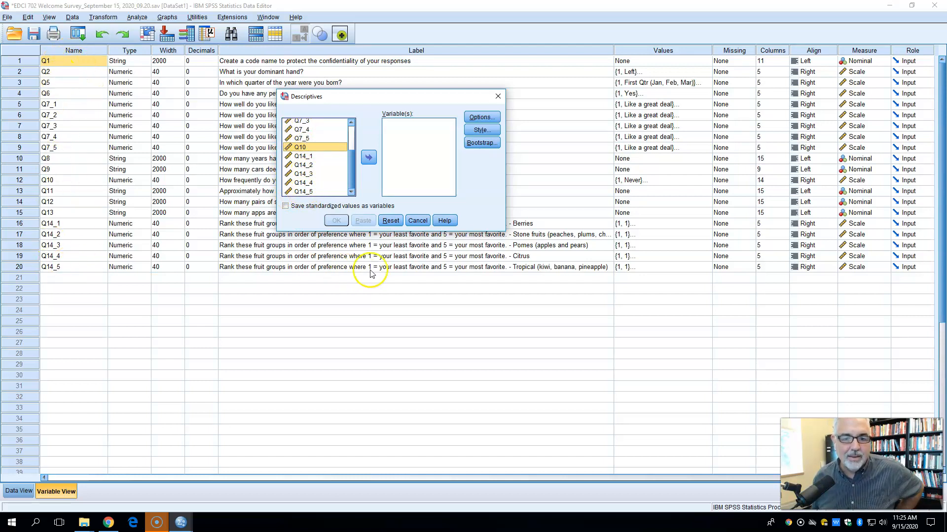
click(497, 96)
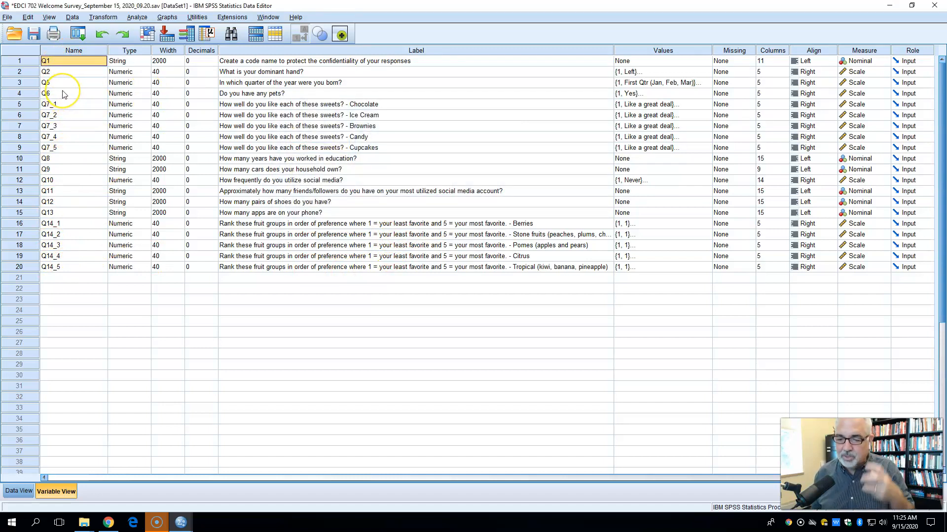
Rename the first four variables, Q1, Q2, Q5 and Q6, to Code, Hand, QtrBorn and Pets.
click(61, 63)
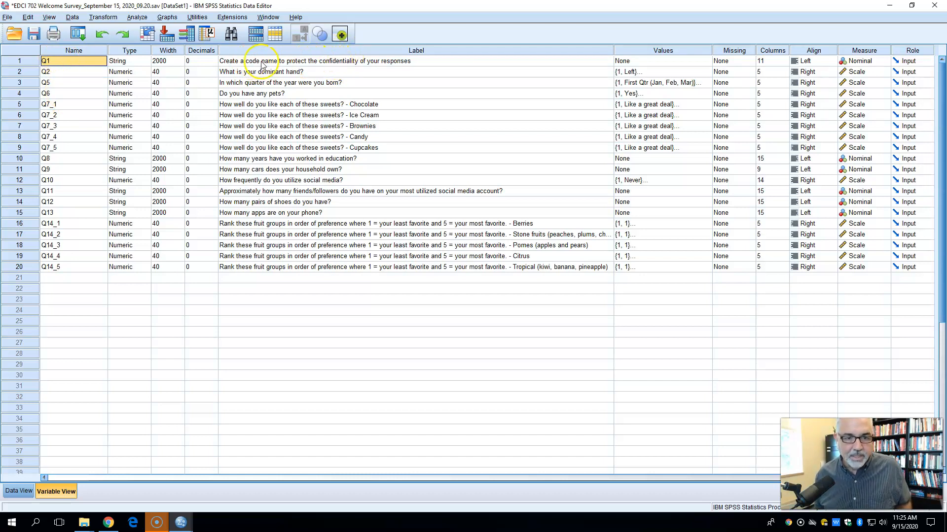
double_click(74, 60)
key(BackSpace)
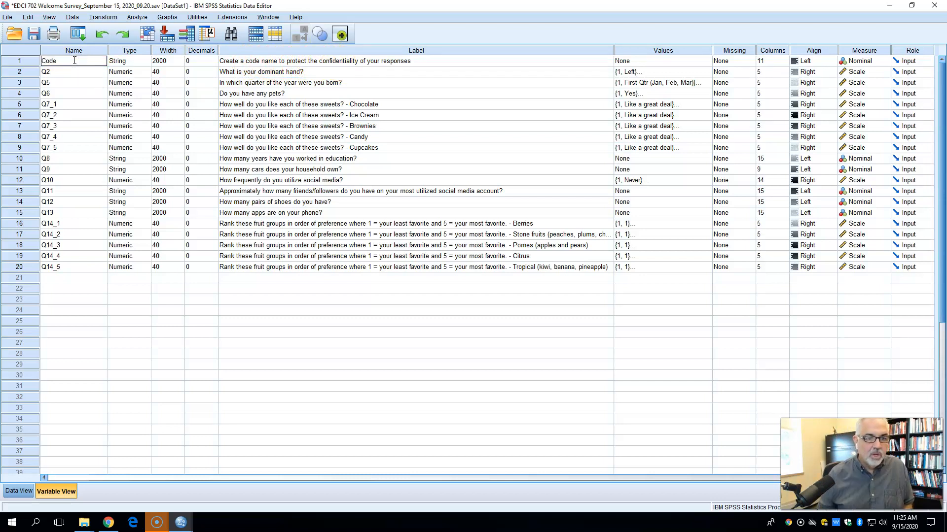
text(Code)
click(63, 71)
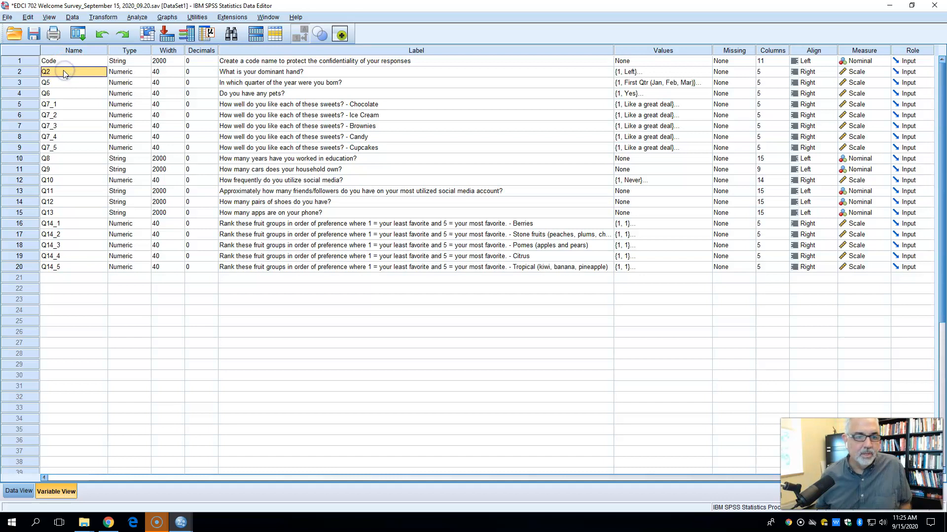
text(Hand)
click(64, 82)
text(QtrBorn)
click(63, 93)
text(Pets)
Rename the five sweets variables, Q7_1 through Q7_5, to swChoc, swIceC, swBrown, swCandy and swCupC.
click(53, 105)
text(swChoc)
click(55, 115)
text(swIceC)
key(Return)
text(swBrown)
key(Return)
text(swCandy)
key(Return)
text(swCupC)
key(Return)
Rename variables Q8 through Q13 to YrsEdu, Cars, SocMed, Followers, Shoes and Apps.
text(YrsEdu)
key(Return)
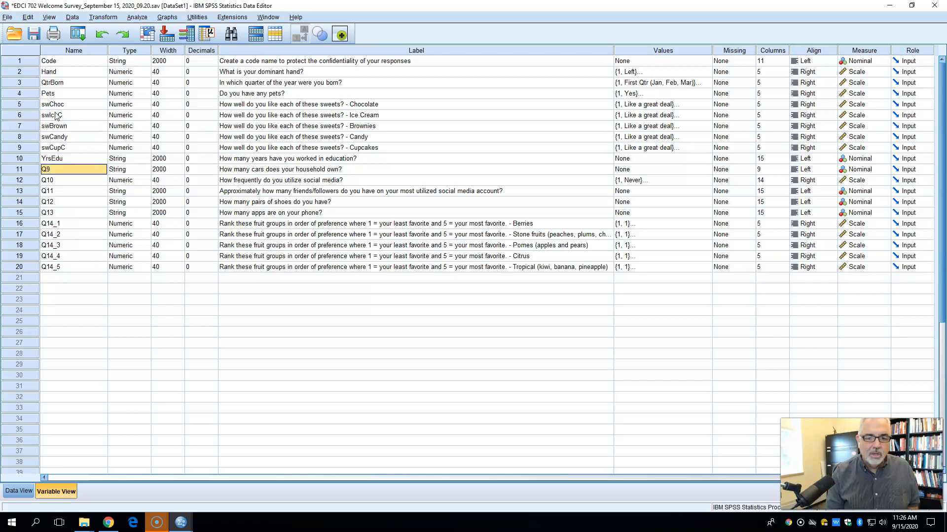
text(Cars)
key(Return)
text(SocMed)
key(Return)
text(Followers)
key(Return)
text(Shoes)
key(Return)
text(Apps)
key(Return)
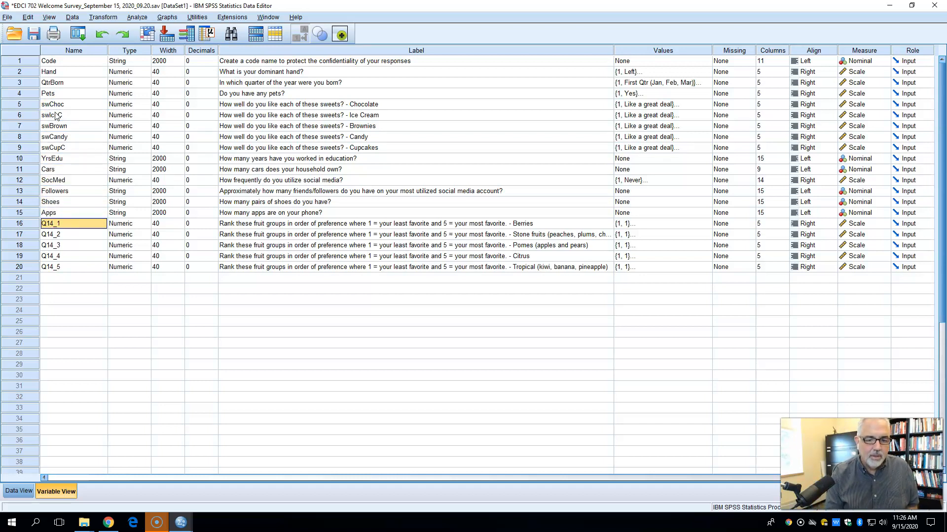
Rename the fruit ranking variables, Q14_1 through Q14_5, to frBerry, frStone, frPome, frCitrus and frTrop, and narrow the Name column.
text(frBerry)
key(Return)
text(frStone)
key(Return)
text(fr)
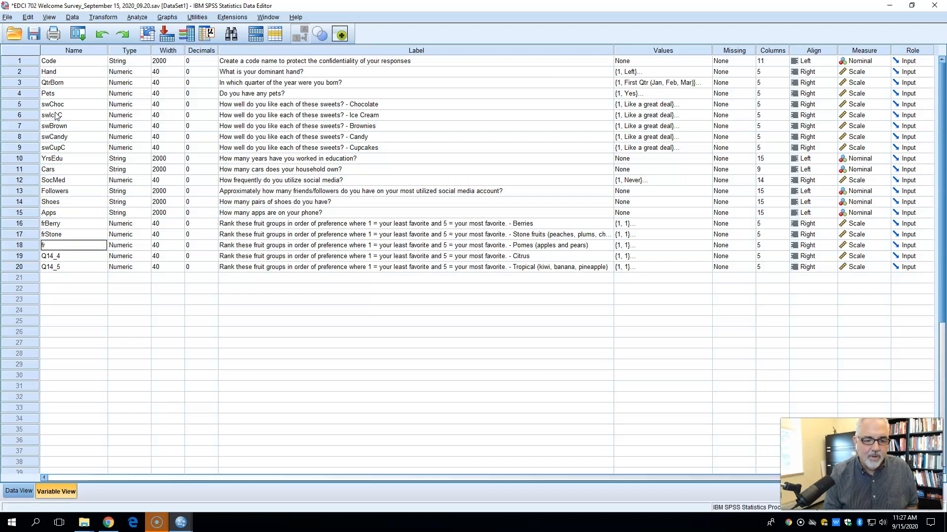
text(Pome)
key(Return)
text(frCitrus)
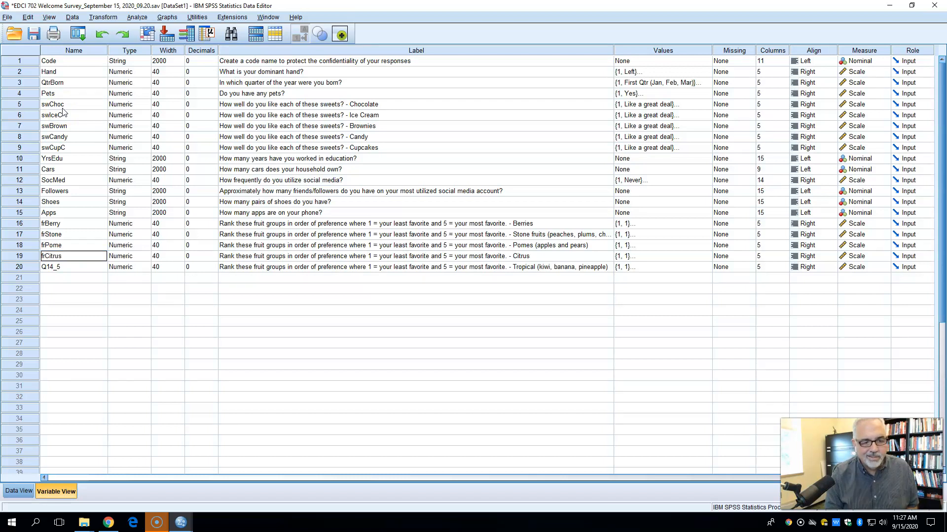
key(Return)
text(frTrop)
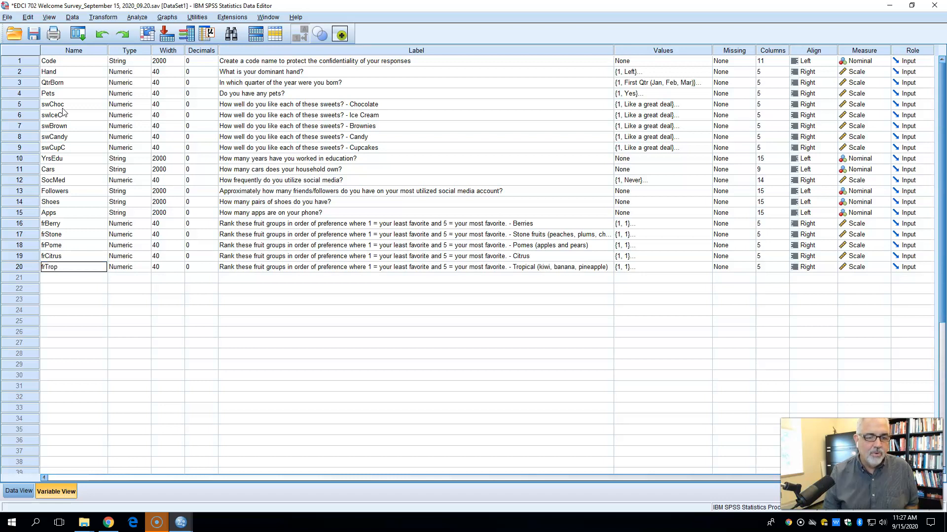
drag(107, 52, 94, 53)
Review the renamed variables by name in the Descriptives source list, closing the dialog without running the analysis.
click(137, 16)
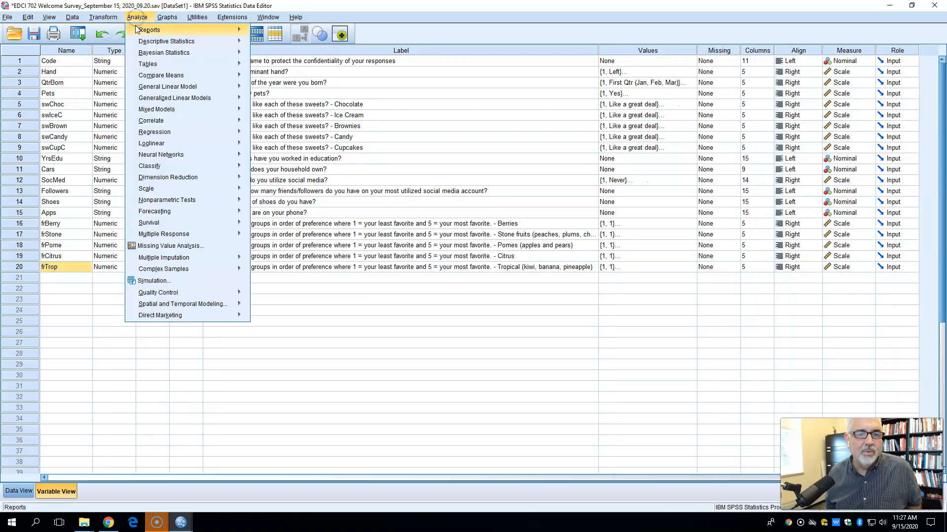
mouse_move(144, 43)
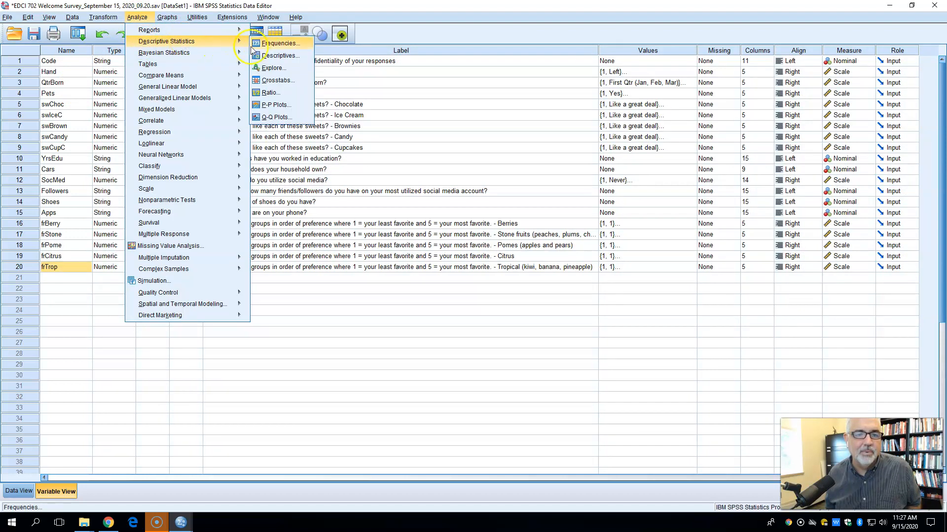
click(266, 55)
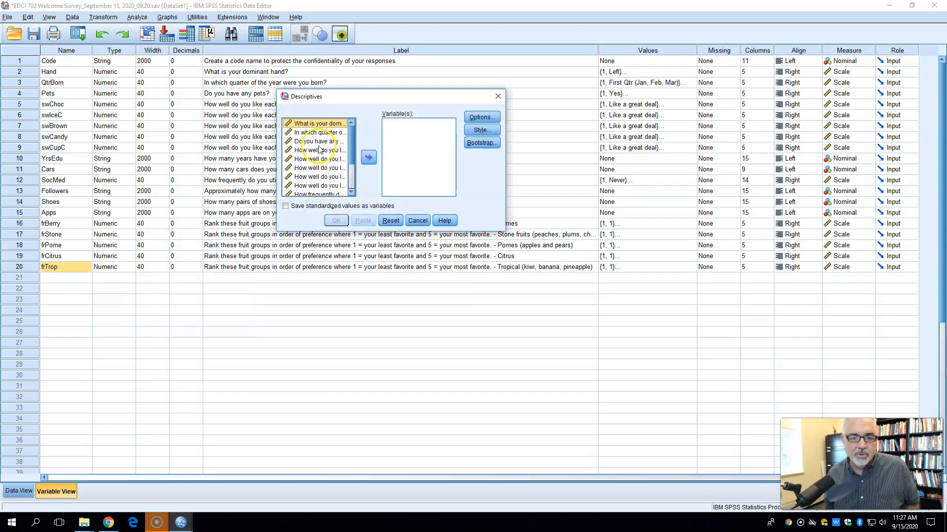
right_click(323, 129)
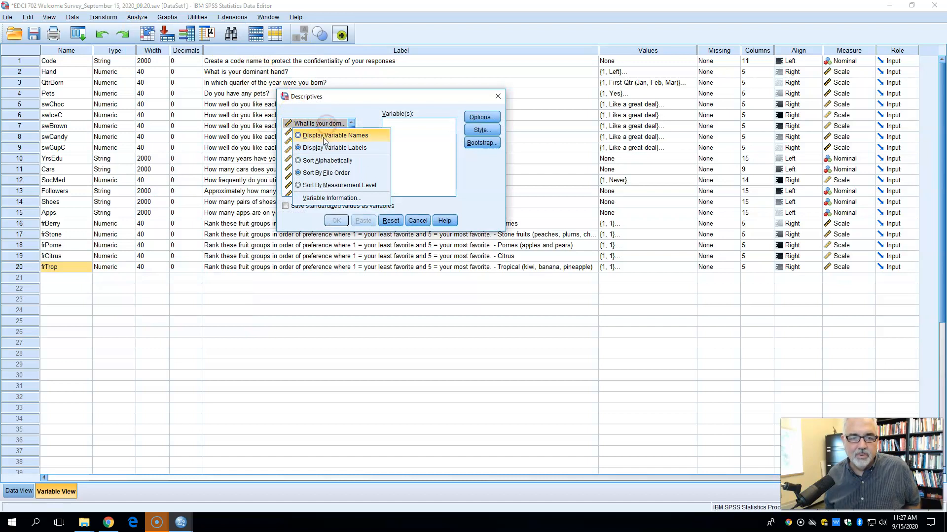
click(325, 135)
drag(350, 138, 349, 182)
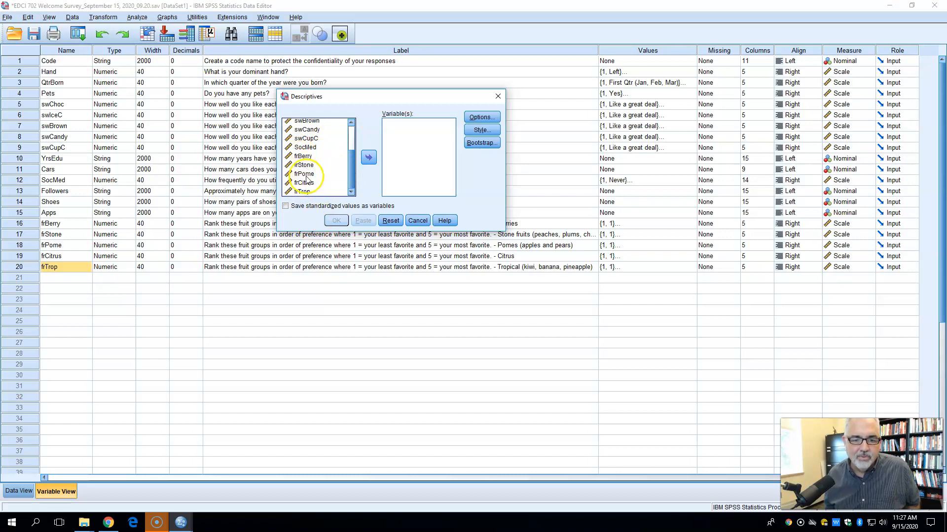
scroll(307, 168, up, 2)
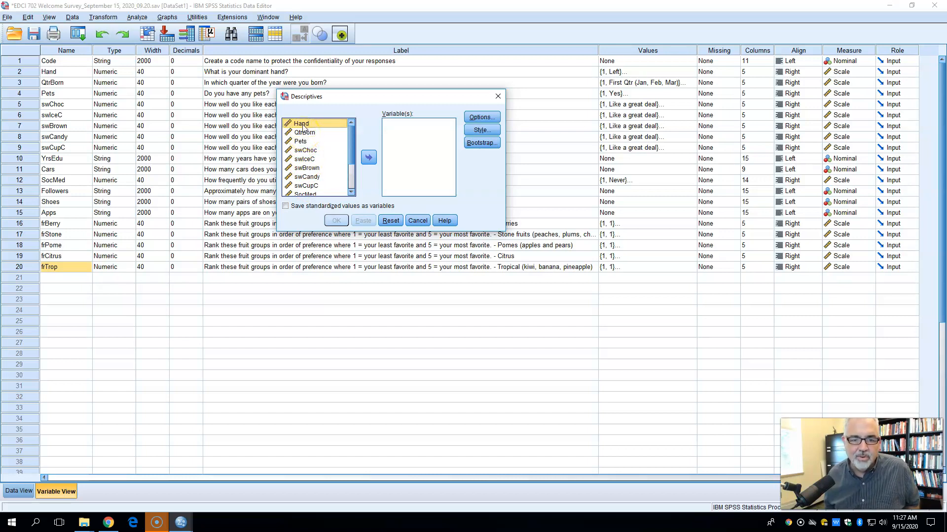
scroll(303, 138, down, 1)
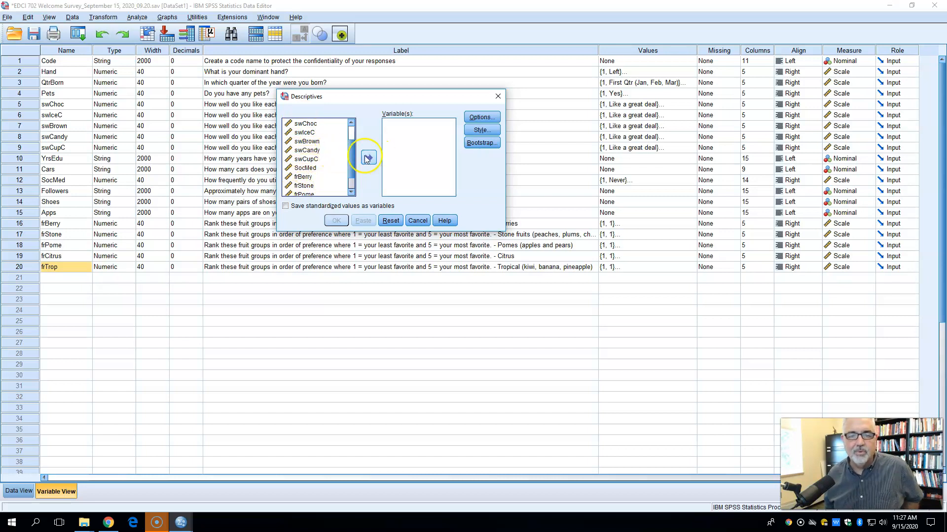
scroll(351, 148, up, 1)
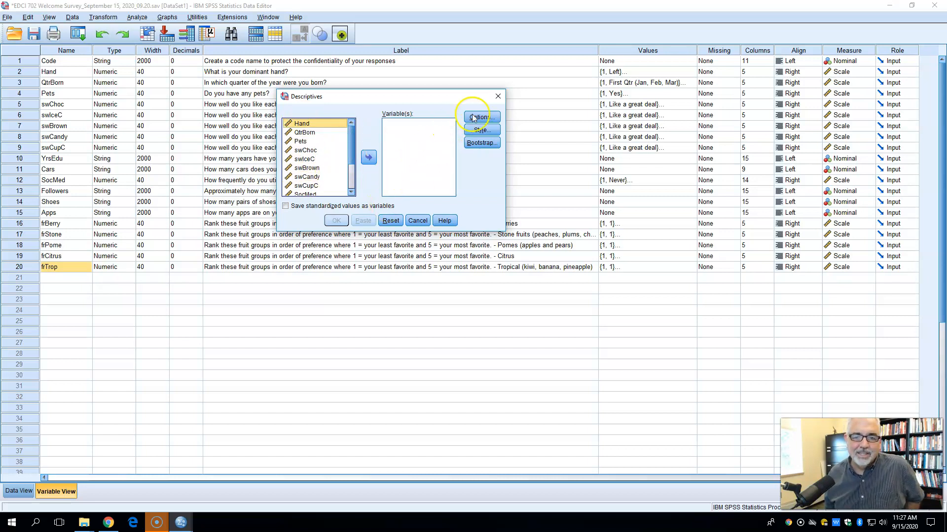
click(495, 95)
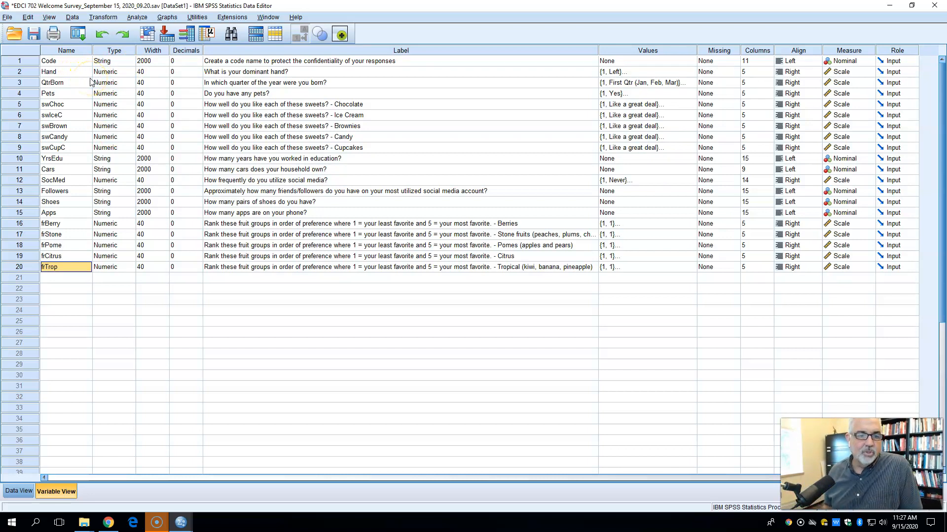
Copy the Numeric type from the Hand variable and paste it as the type of YrsEdu.
click(124, 61)
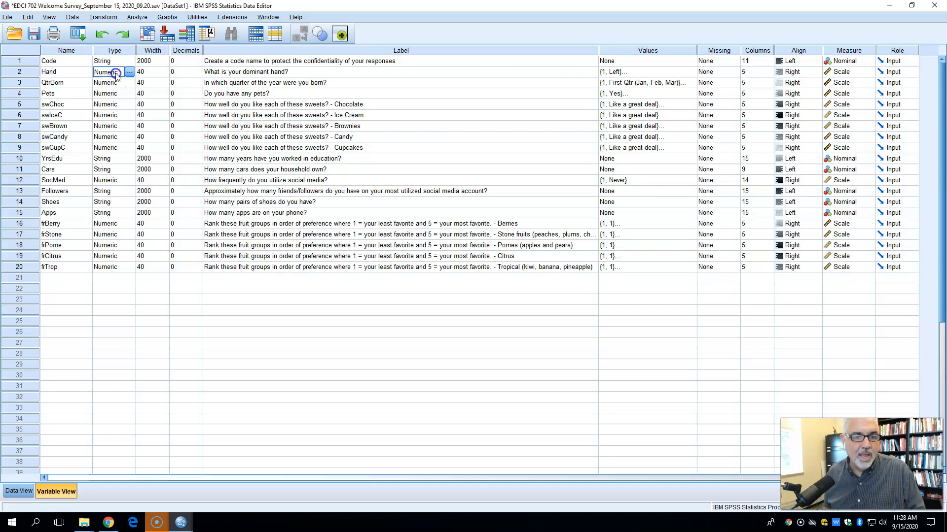
right_click(115, 72)
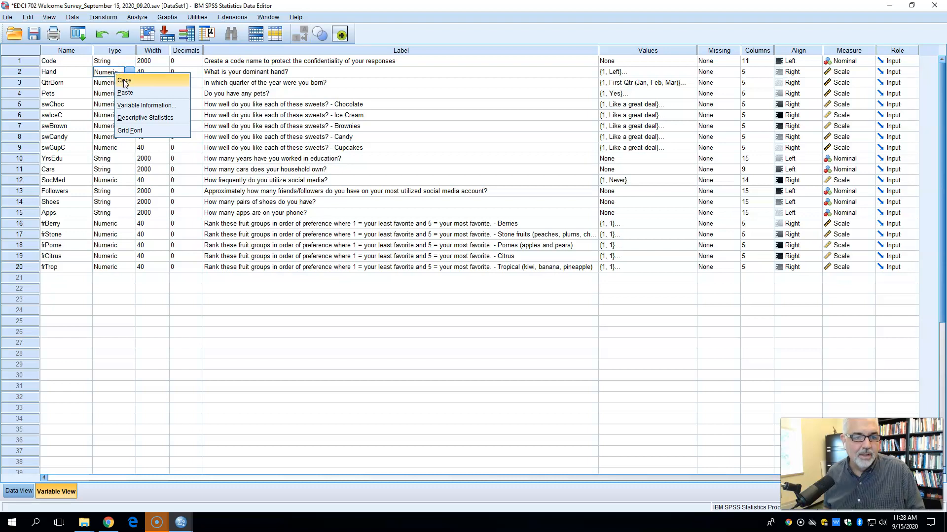
click(123, 82)
right_click(105, 73)
click(106, 78)
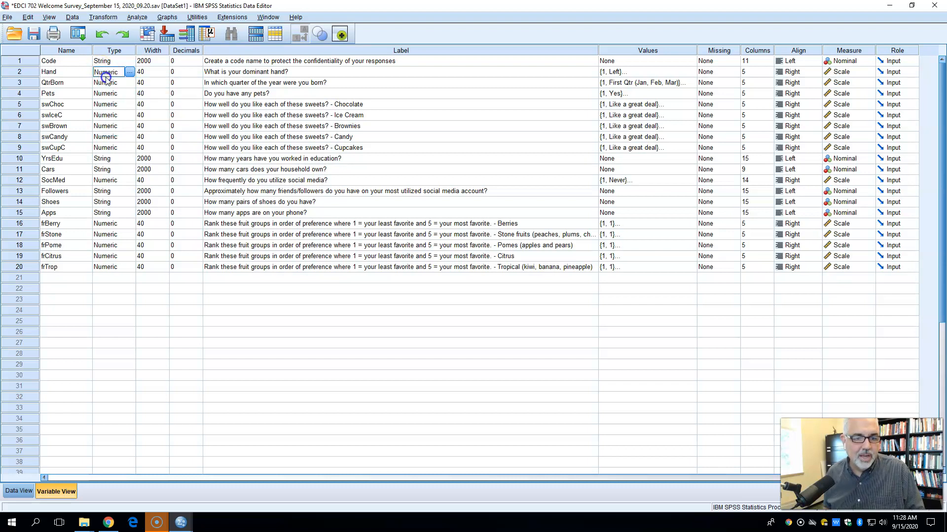
click(102, 159)
right_click(102, 160)
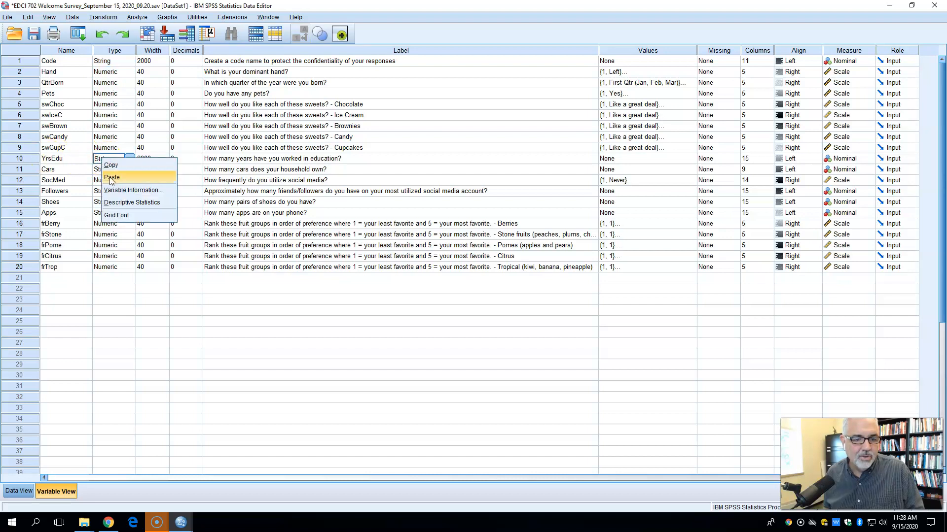
click(109, 179)
Paste the copied Numeric type onto the SocMed and Cars variables.
right_click(111, 179)
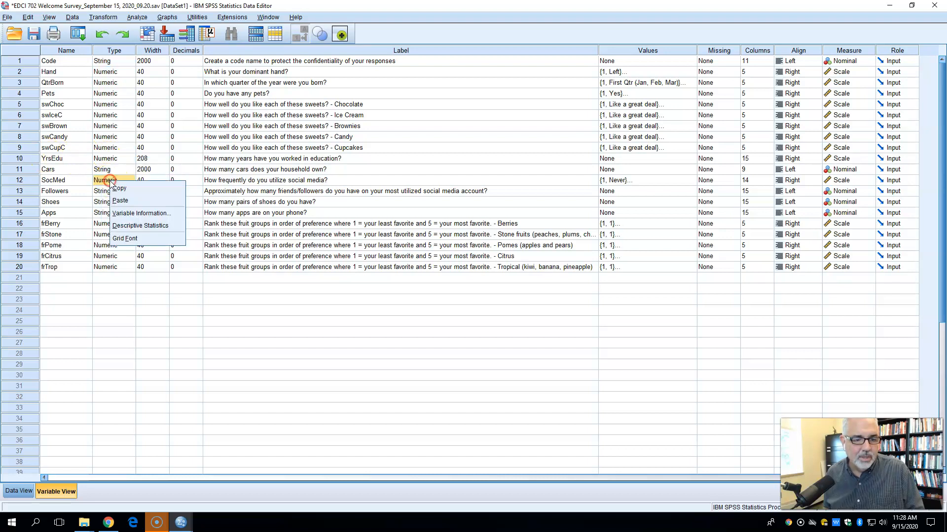
click(122, 202)
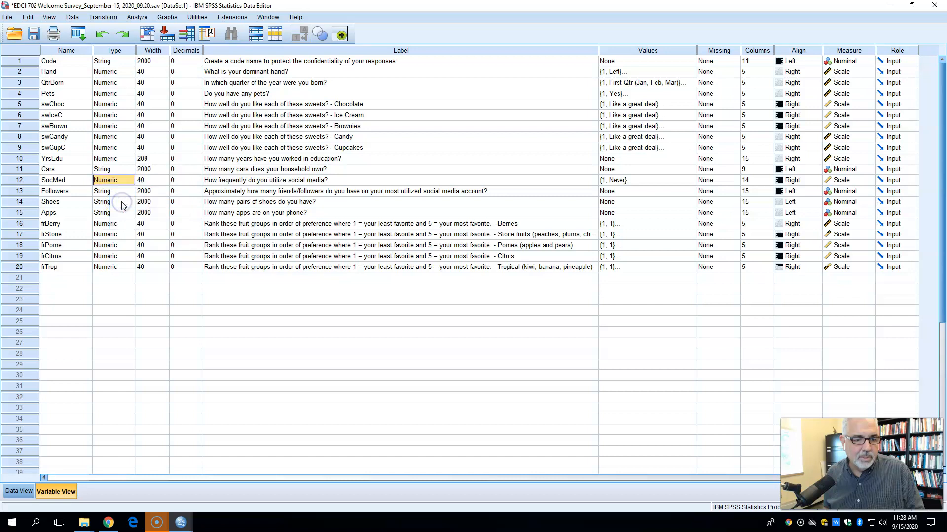
right_click(123, 181)
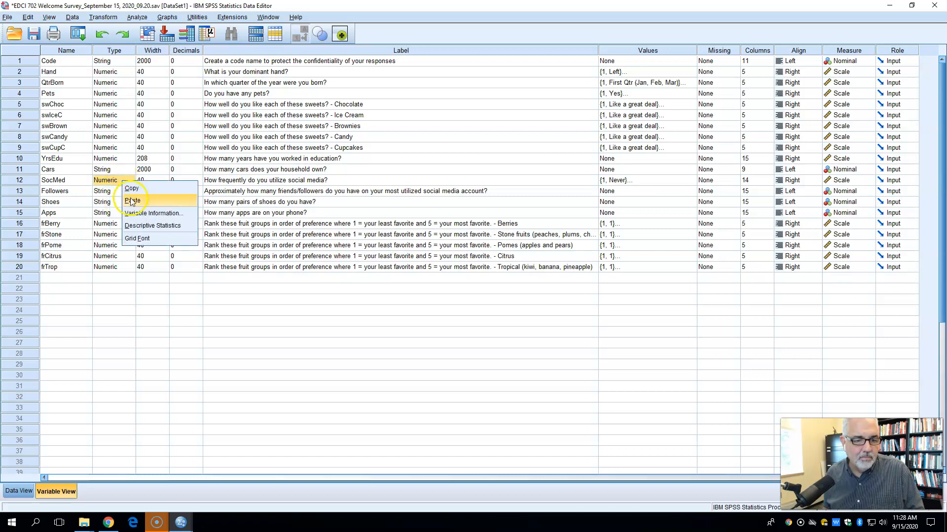
click(133, 201)
click(116, 169)
right_click(116, 170)
click(127, 188)
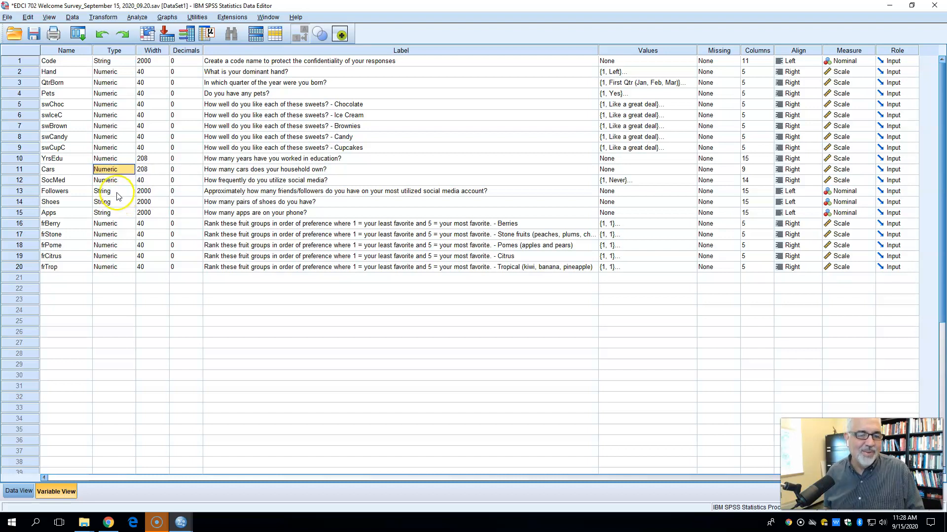
Change the type of Followers, Shoes and Apps to Numeric by pasting the copied type onto each.
click(118, 193)
right_click(117, 193)
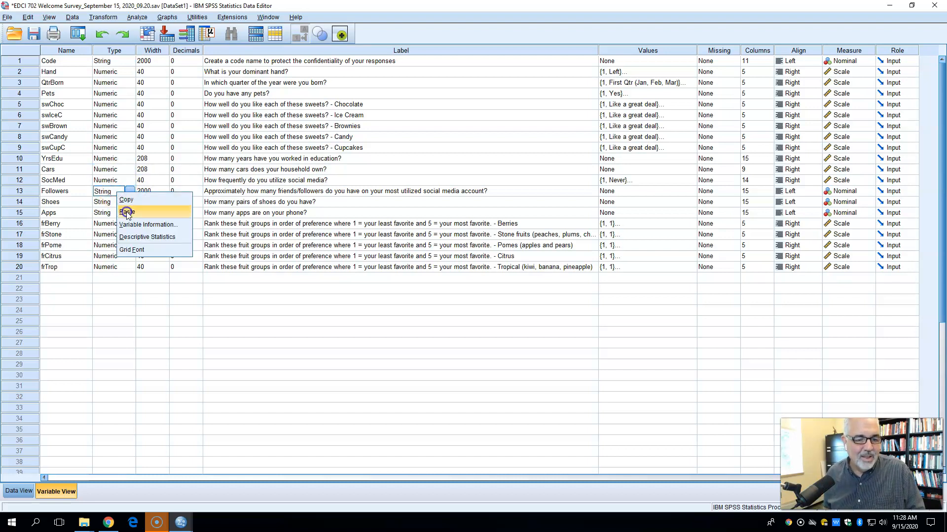
click(126, 212)
click(116, 203)
right_click(116, 203)
click(124, 223)
click(116, 213)
right_click(116, 213)
click(119, 231)
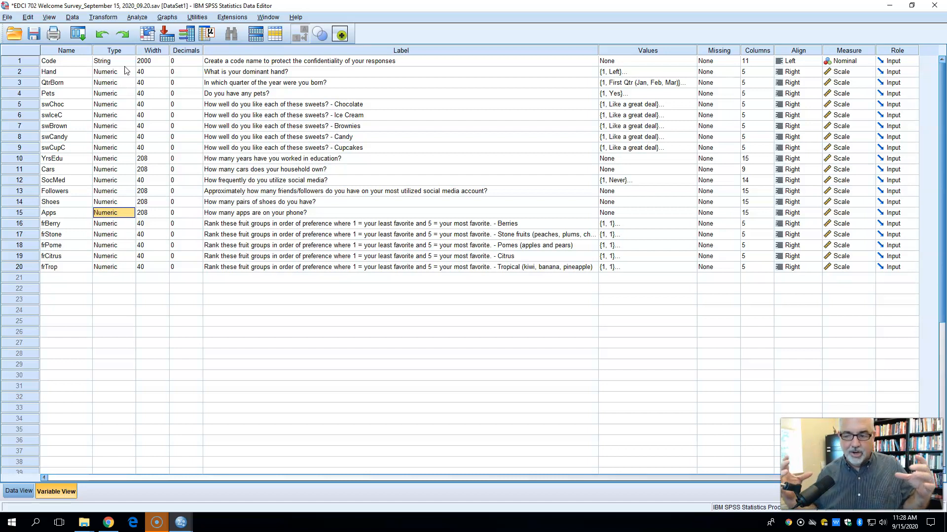
Set the width of the Code variable to 60.
click(154, 61)
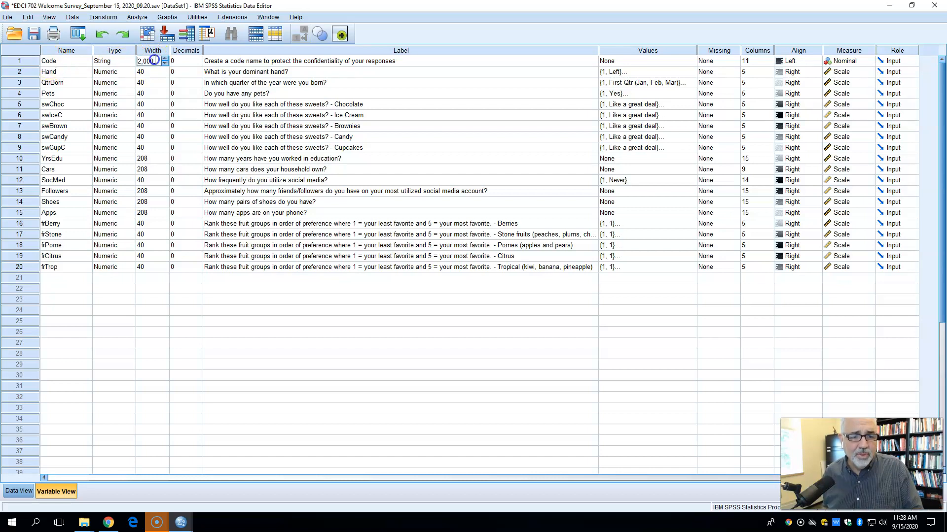
drag(156, 60, 134, 58)
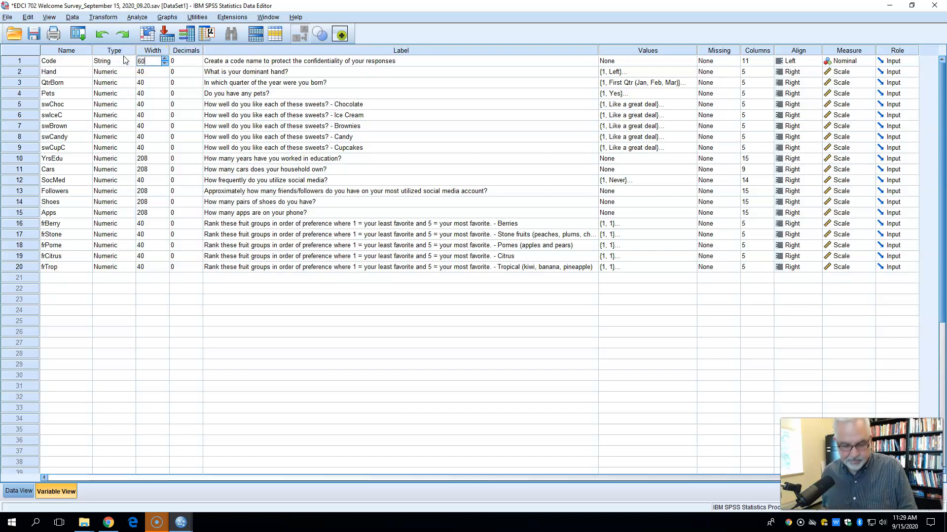
key(Tab)
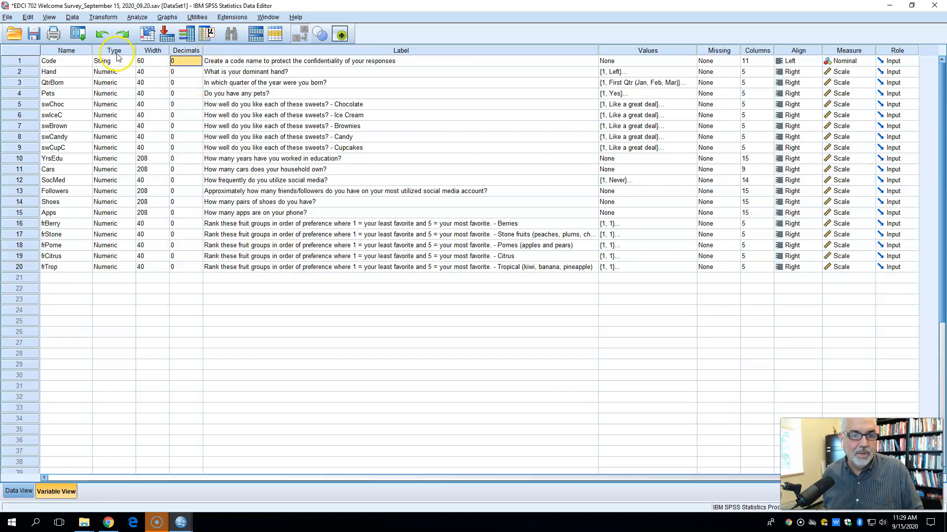
Copy the width of 40 from a sweets variable and paste it onto YrsEdu, Cars, Followers, Shoes and Apps.
right_click(152, 132)
click(158, 131)
drag(155, 159, 154, 169)
right_click(154, 170)
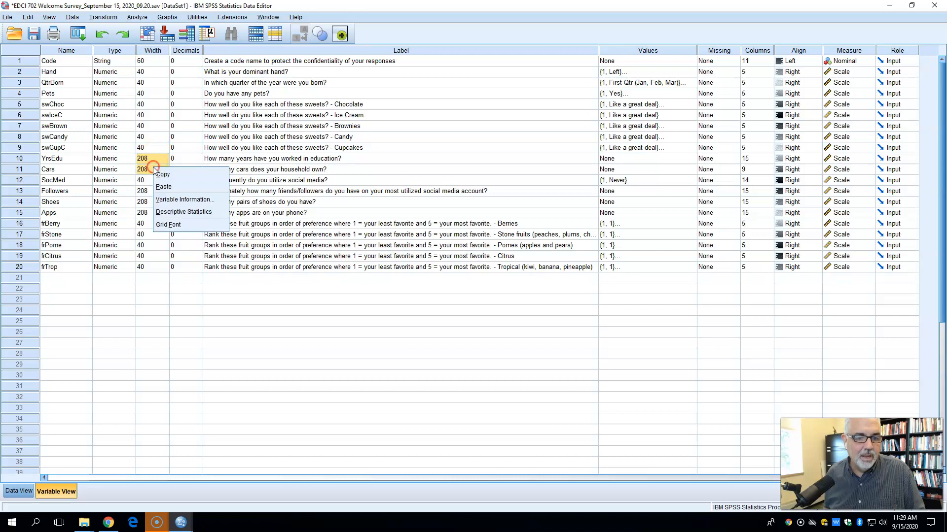
click(168, 189)
drag(154, 191, 149, 212)
right_click(154, 213)
right_click(148, 212)
click(158, 233)
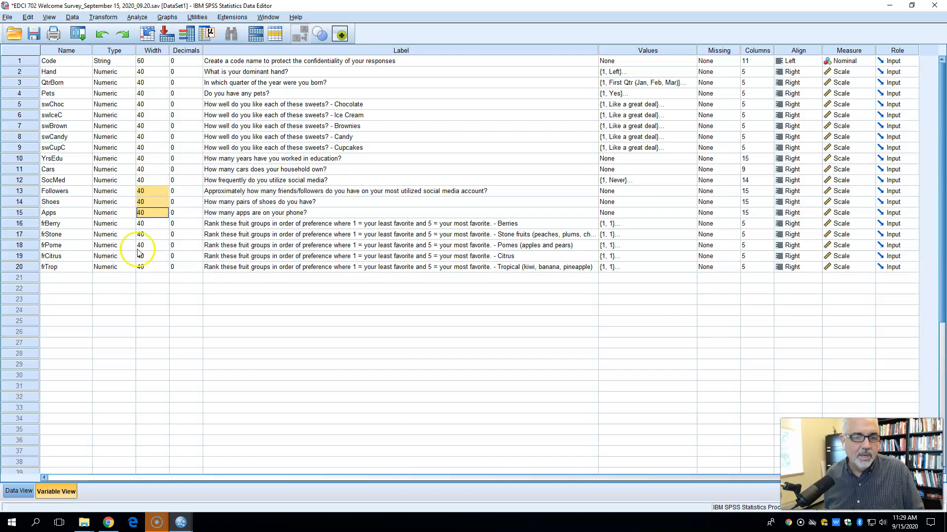
Look over the survey responses in Data View and return to Variable View.
click(186, 61)
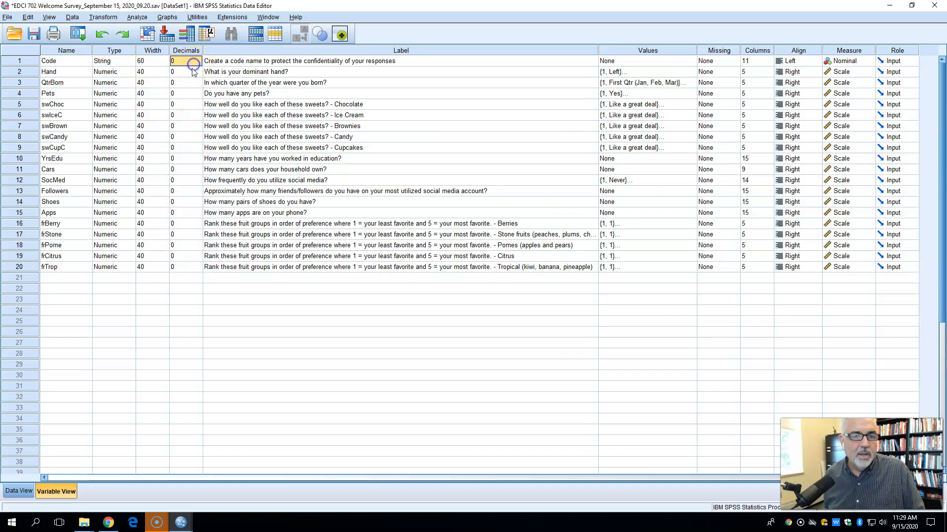
click(20, 491)
drag(211, 475, 192, 474)
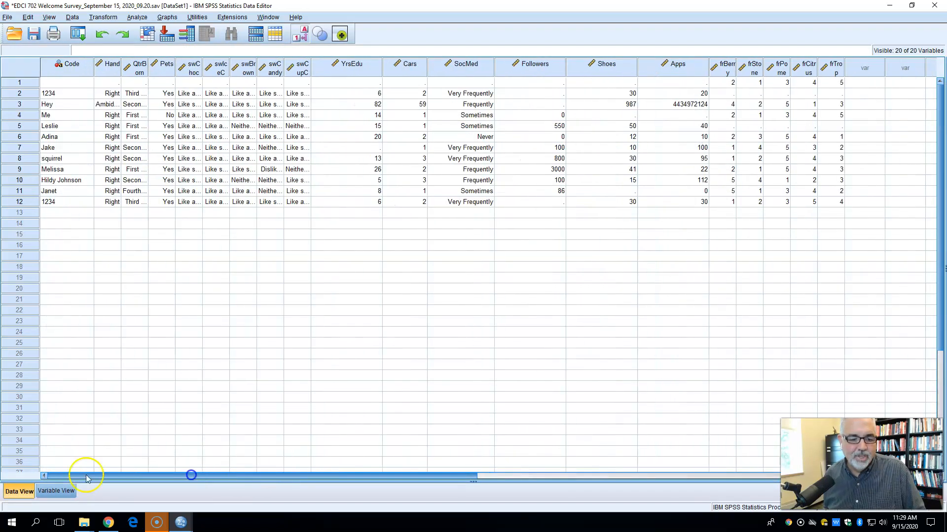
click(53, 491)
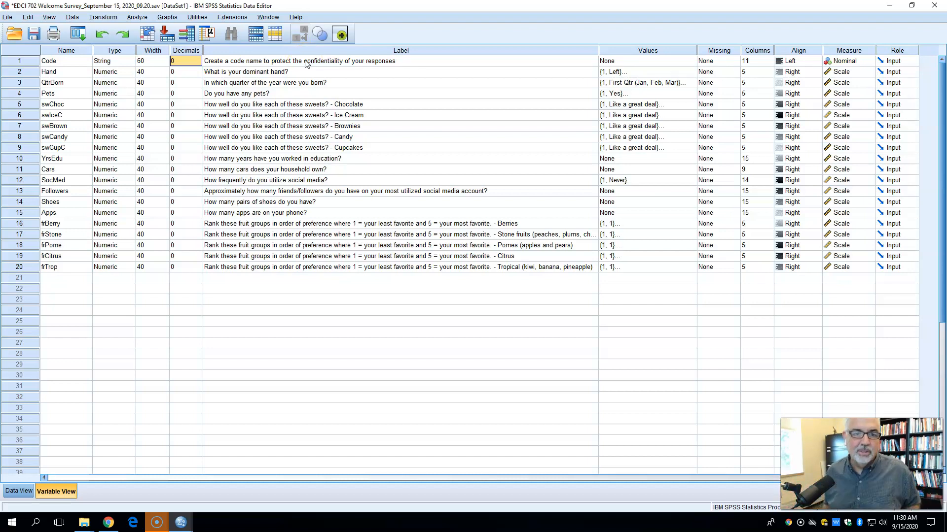
Relabel Code as "Code Name", Hand as "Dominant hand" and QtrBorn as "Qtr of the year born".
click(306, 63)
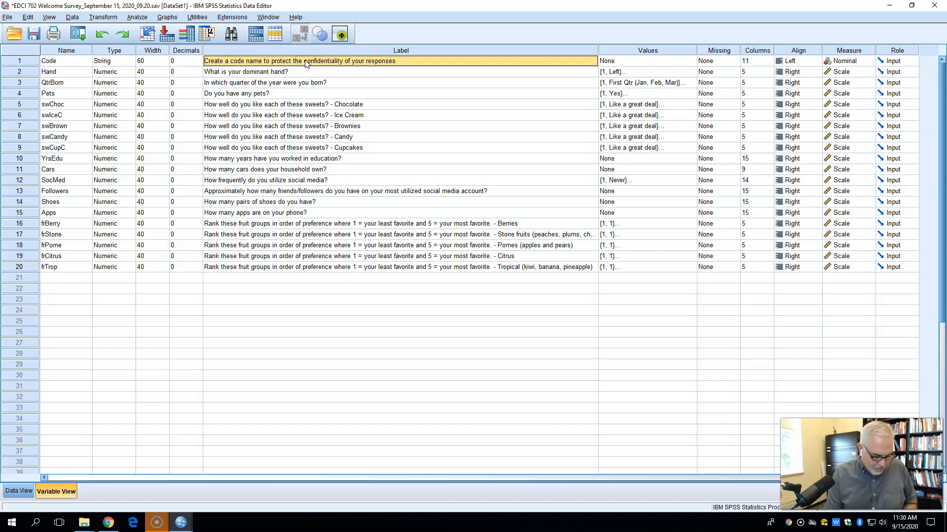
text(Code Name)
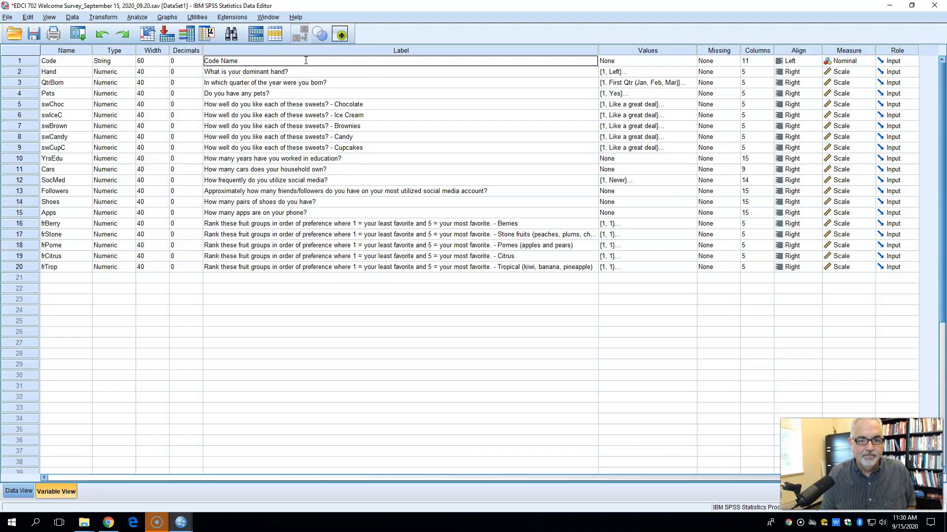
key(Return)
text(Dominant hand)
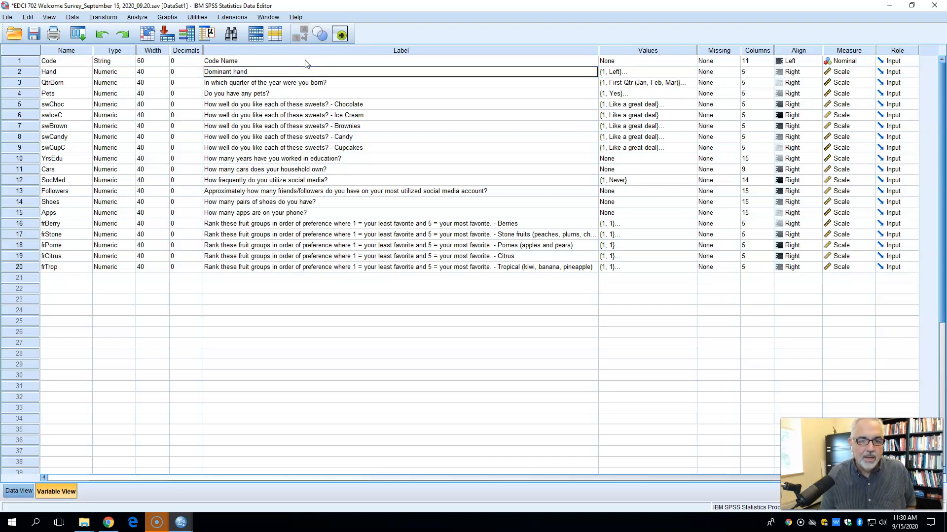
key(Return)
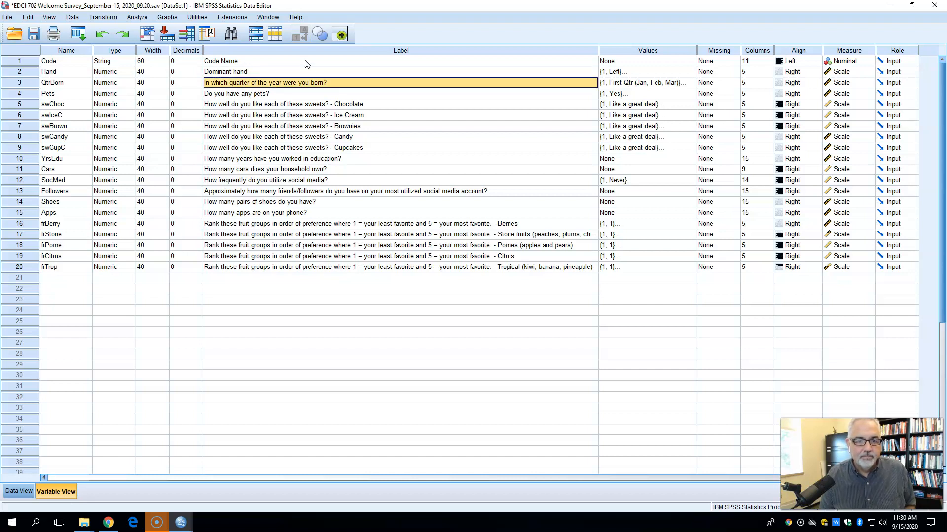
text(Qtr)
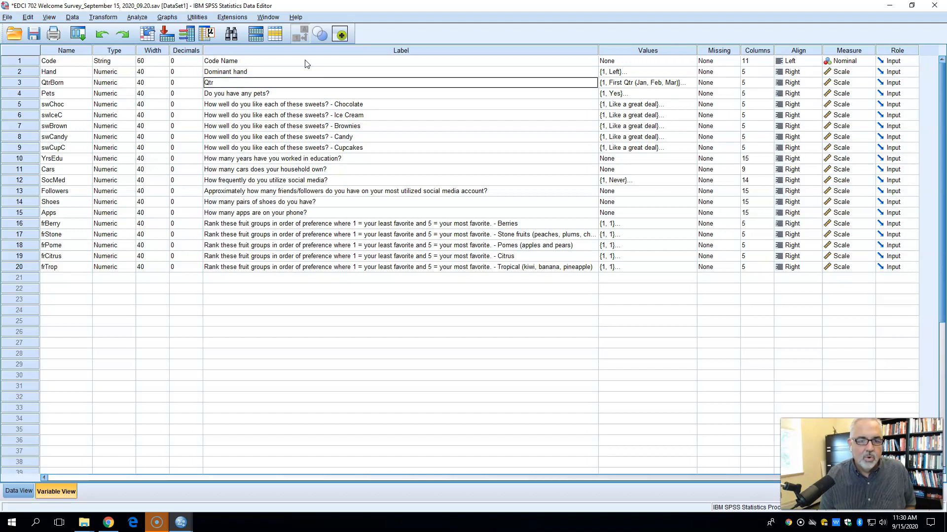
text( of the year born)
key(Return)
Widen the Label column and shorten the label of frTrop to "Ranked Tropical (kiwi, banana, pineapple)".
click(271, 61)
drag(598, 50, 650, 51)
click(213, 266)
text(ed)
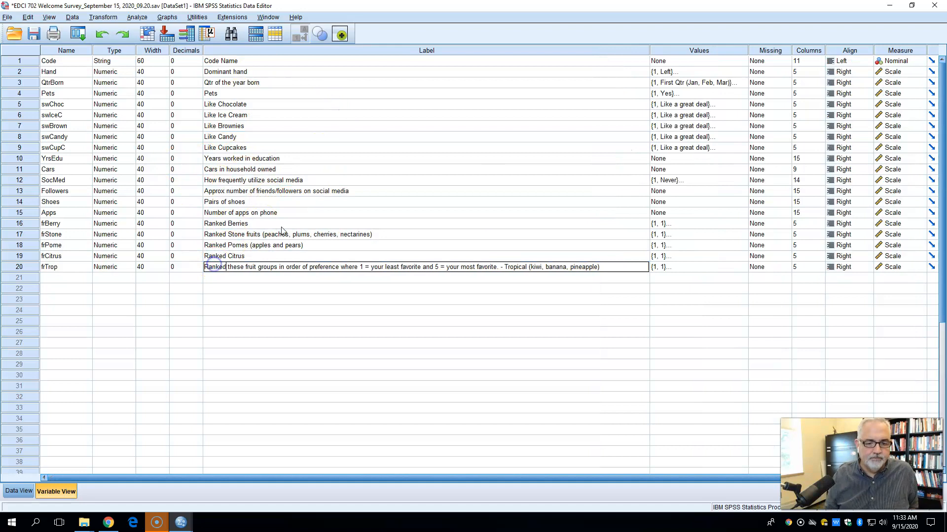
key(Delete)
key(Delete)
key(Delete)
key(Delete)
key(Delete)
key(Delete)
key(Delete)
key(Delete)
key(Delete)
key(Delete)
key(Delete)
key(Delete)
key(Delete)
key(Delete)
key(Delete)
key(Delete)
key(Delete)
key(Delete)
key(Delete)
key(Delete)
key(Delete)
key(Delete)
key(Delete)
key(Delete)
key(Delete)
key(Delete)
key(Delete)
key(Delete)
key(Delete)
key(Delete)
key(Delete)
key(Delete)
key(Delete)
key(Delete)
key(Delete)
key(Delete)
key(Delete)
key(Delete)
key(Delete)
key(Delete)
key(Delete)
key(Delete)
key(Delete)
key(Delete)
key(Delete)
key(Delete)
key(Delete)
key(Delete)
key(Delete)
key(Delete)
key(Delete)
key(Delete)
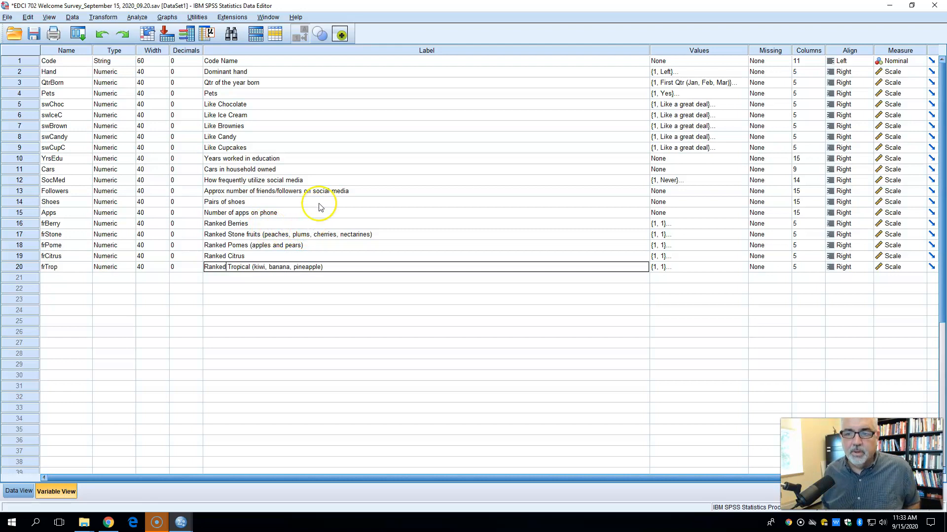
Narrow the Label column to fit the shortened labels and widen the Values column slightly.
drag(650, 51, 380, 76)
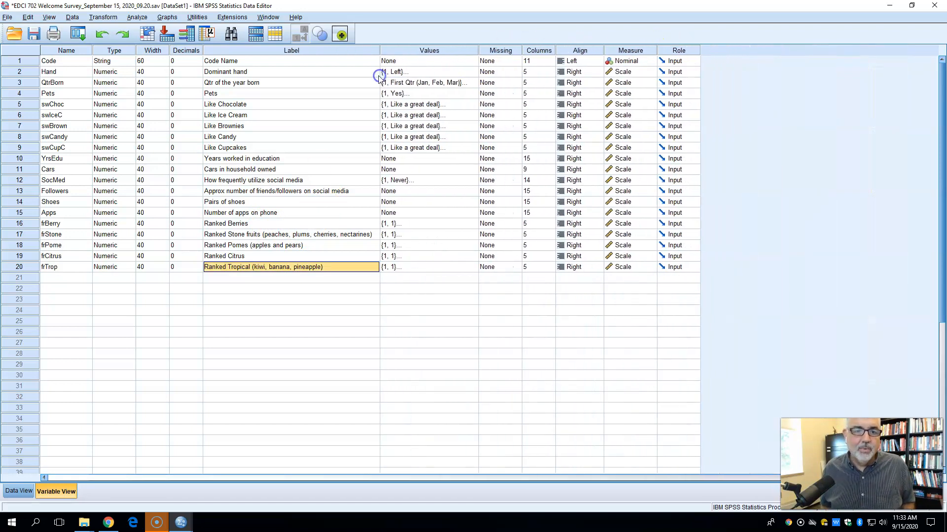
drag(478, 50, 501, 49)
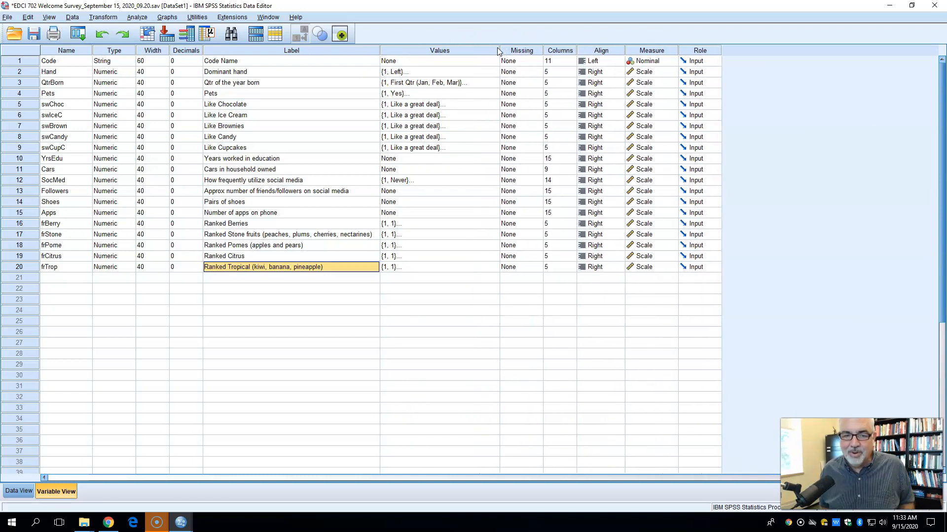
Review the value labels of Hand, QtrBorn and Pets in turn without changing them.
click(477, 72)
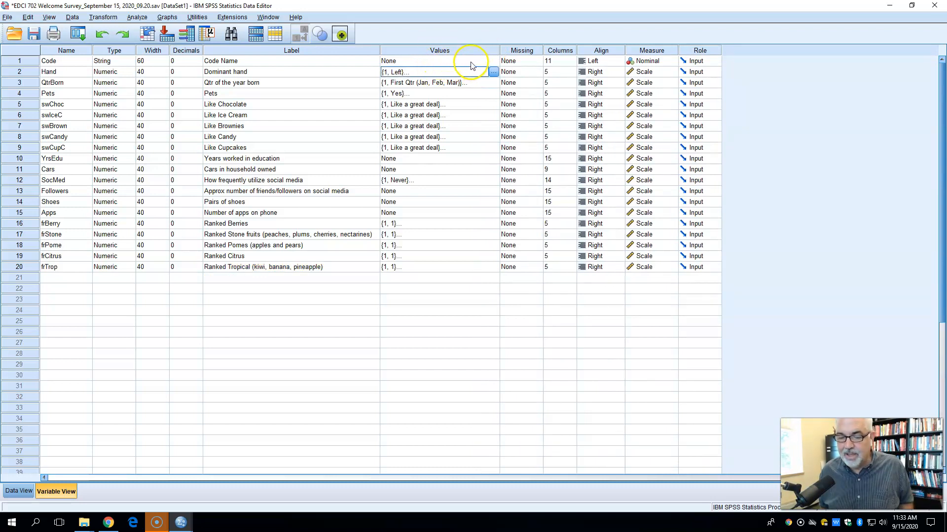
click(493, 73)
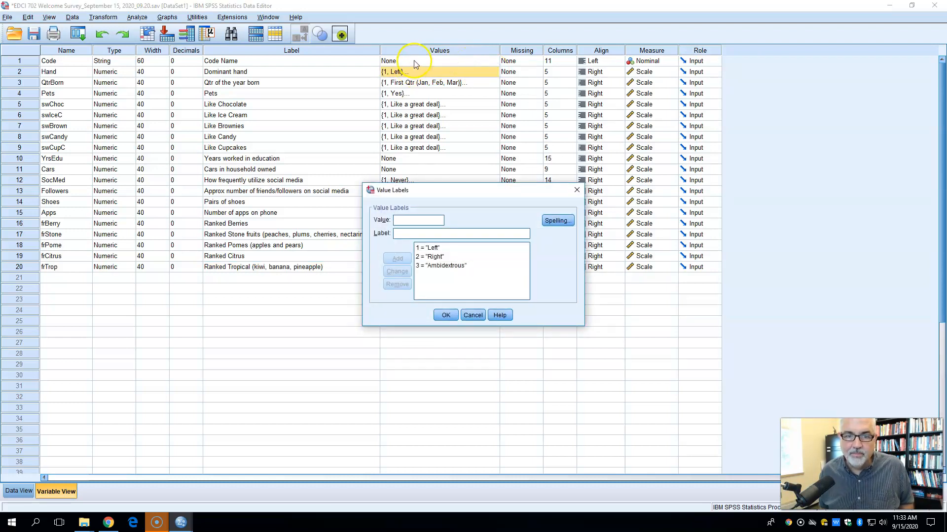
click(472, 315)
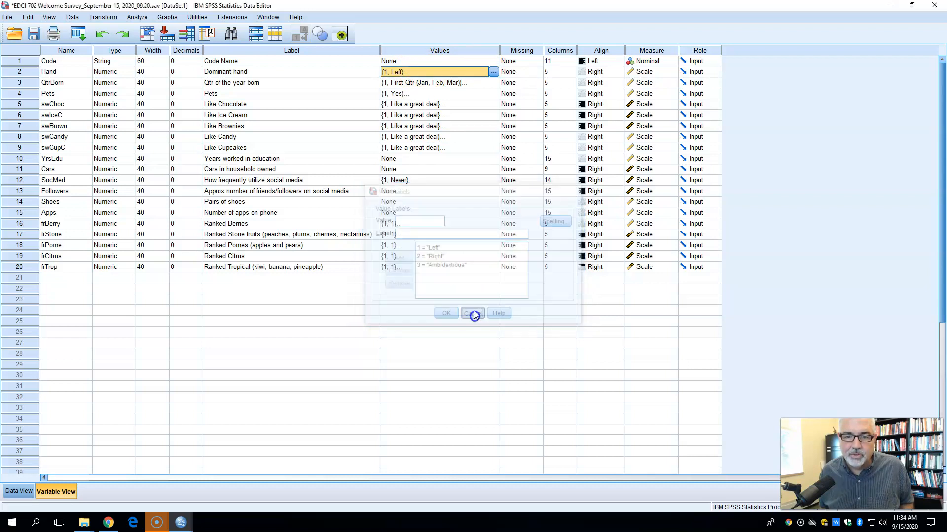
click(427, 82)
click(493, 83)
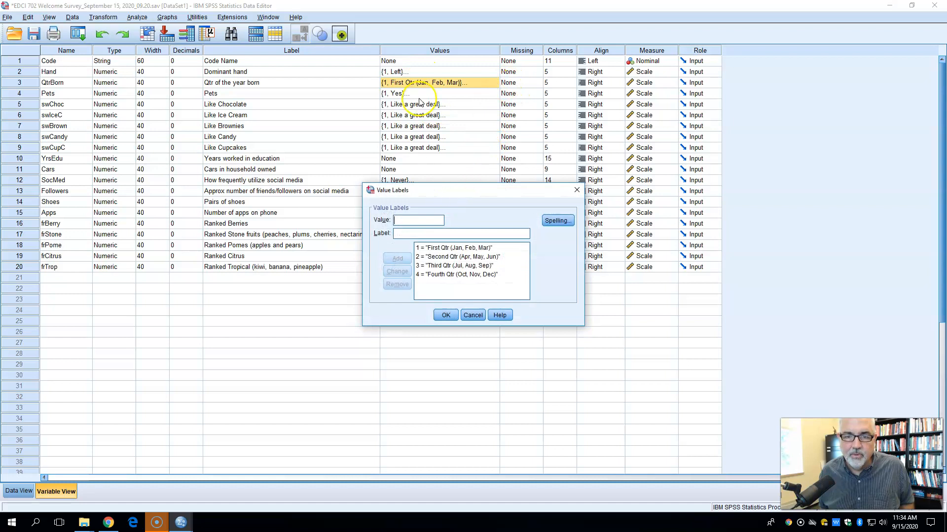
click(445, 315)
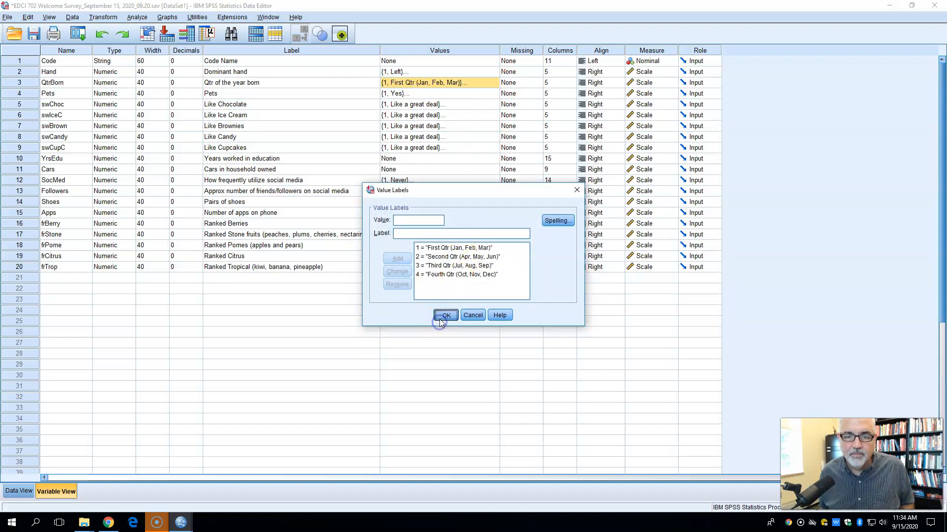
click(493, 94)
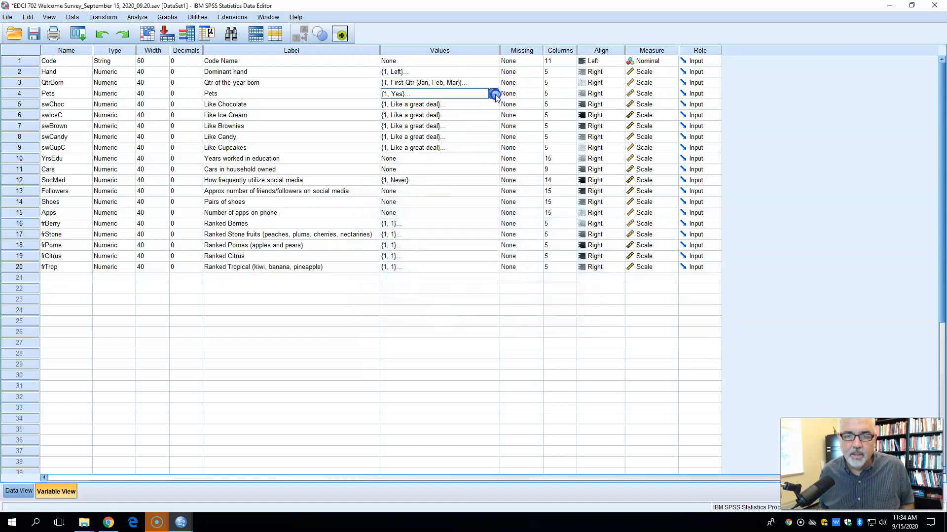
click(493, 93)
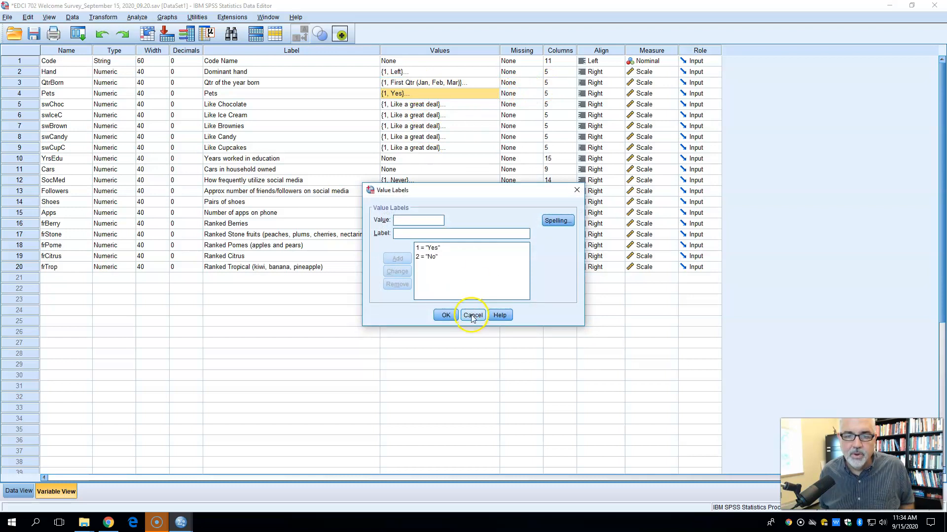
click(472, 314)
Examine the rating scale in the value labels of swChoc and close the dialog without changes.
click(485, 104)
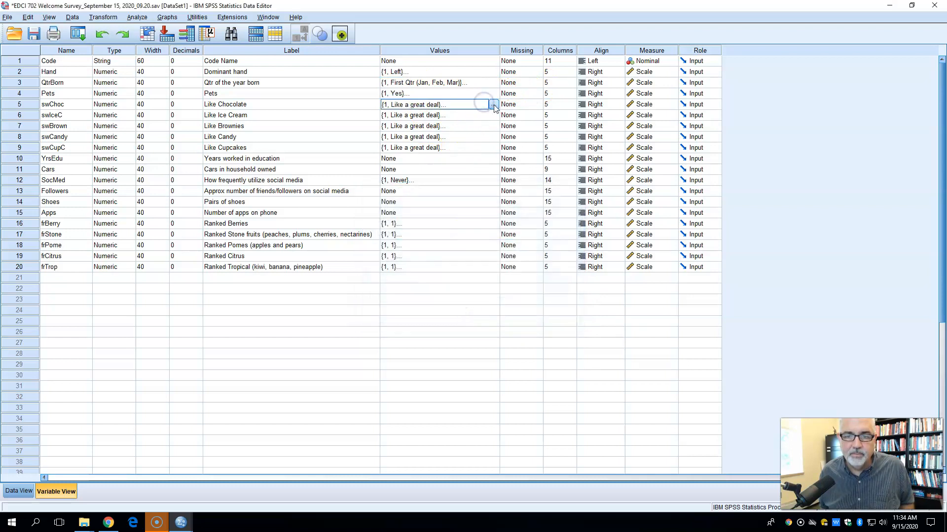
click(493, 104)
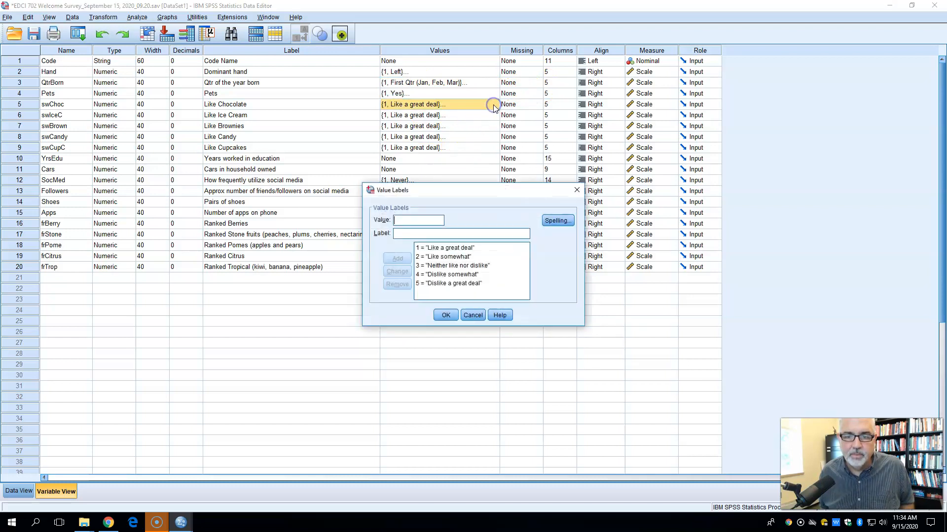
click(454, 288)
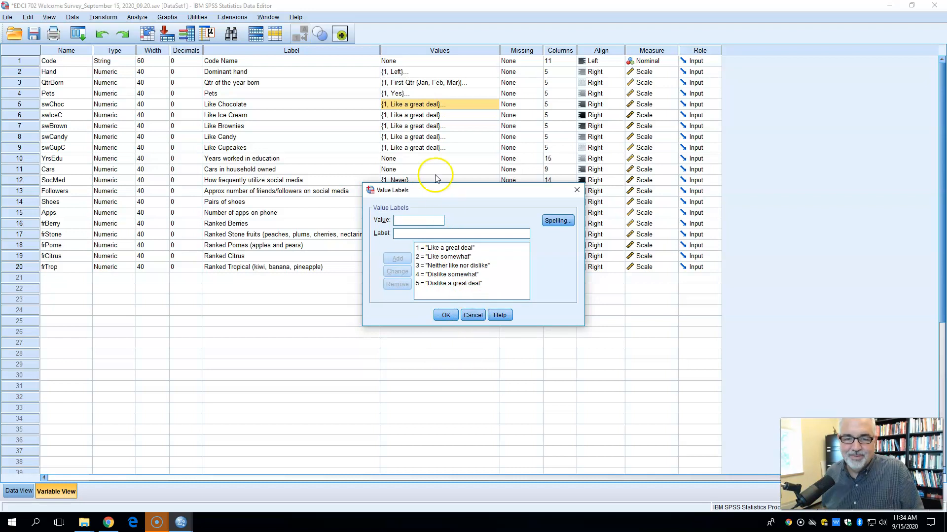
click(472, 315)
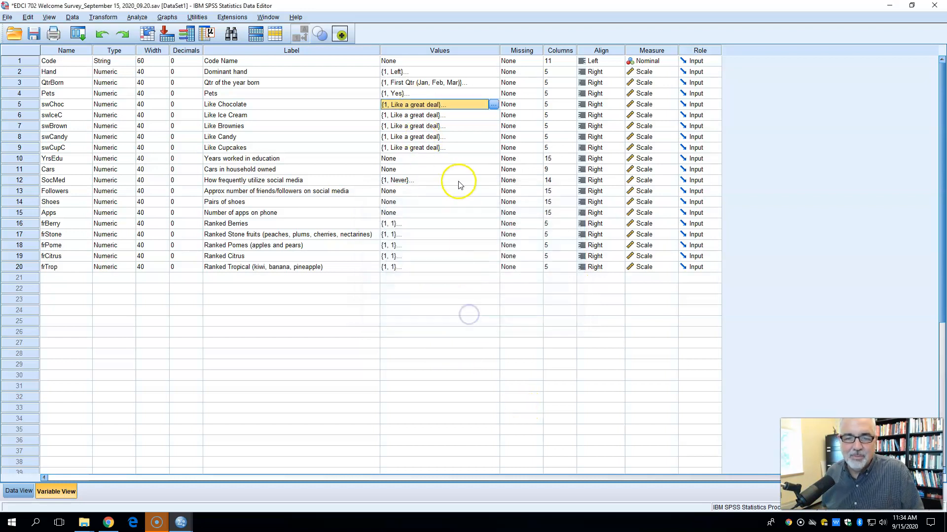
Review the value labels of SocMed and frBerry in turn without changing them.
click(439, 159)
click(438, 169)
click(439, 179)
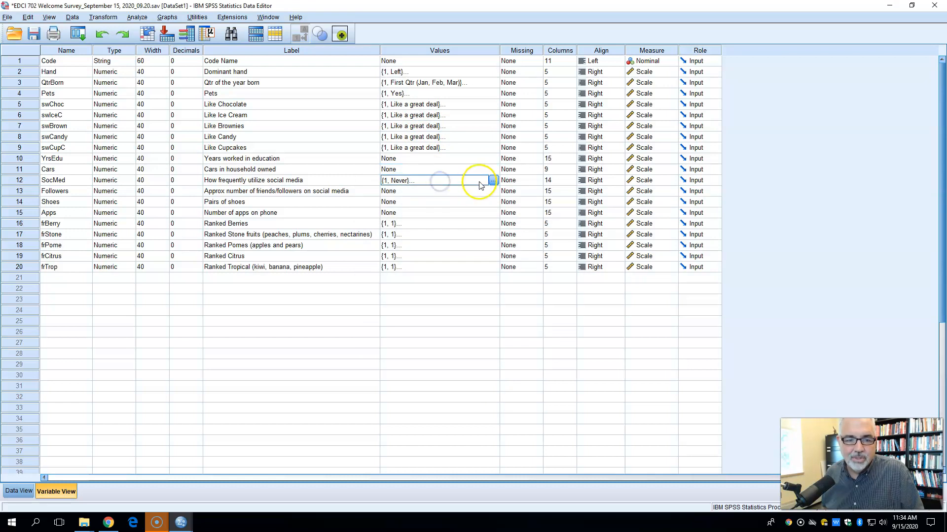
click(493, 181)
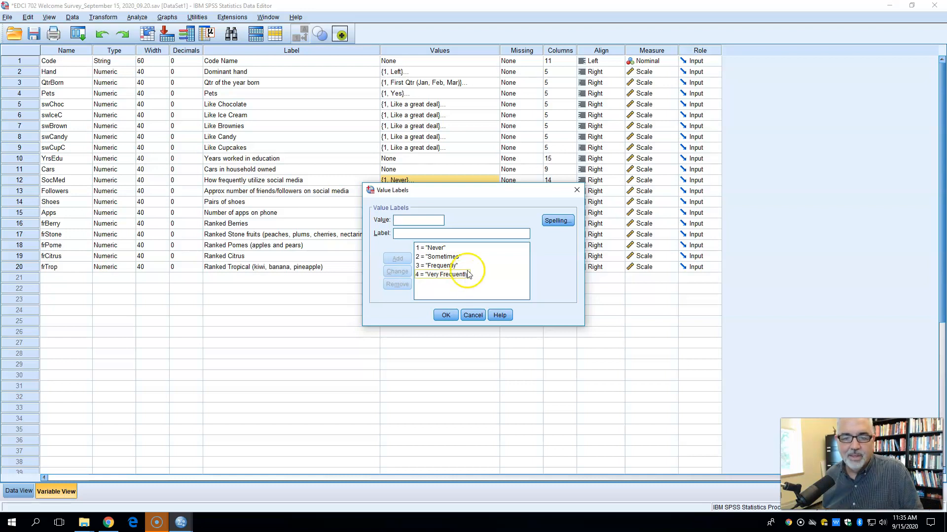
click(445, 315)
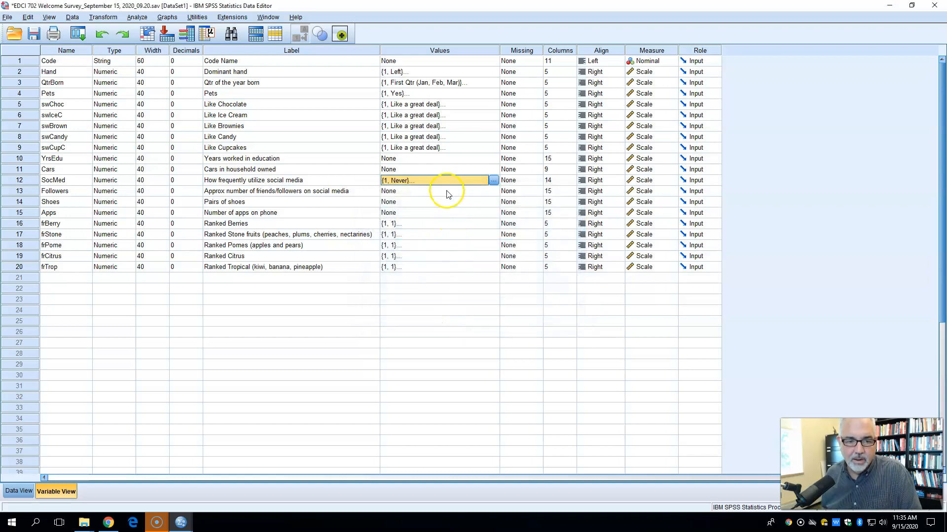
click(439, 223)
click(492, 224)
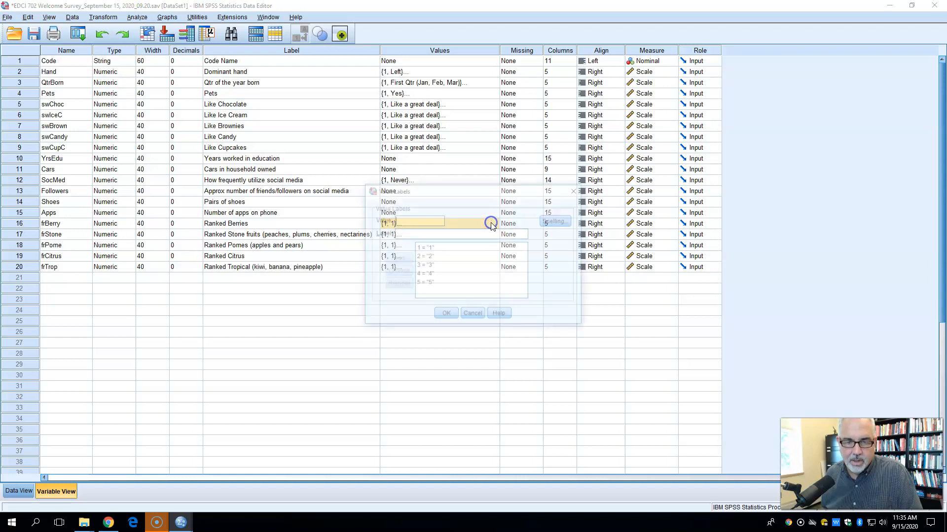
click(448, 313)
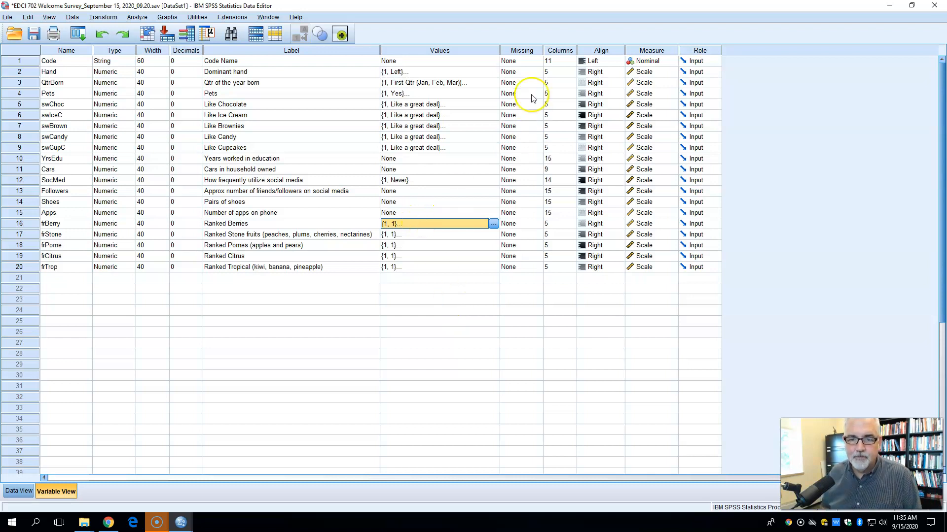
Examine the missing responses in the data grid and toggle the display between value labels and numeric codes.
click(518, 61)
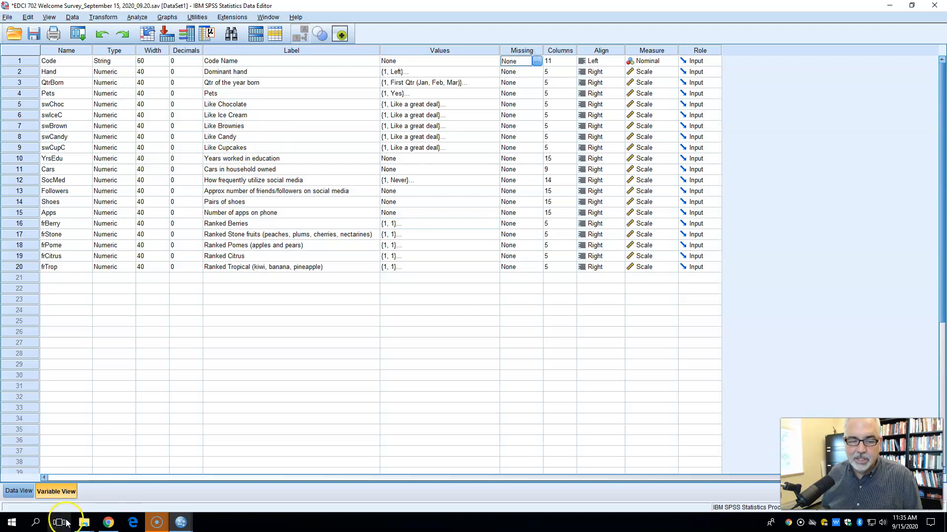
click(21, 492)
drag(194, 478, 231, 482)
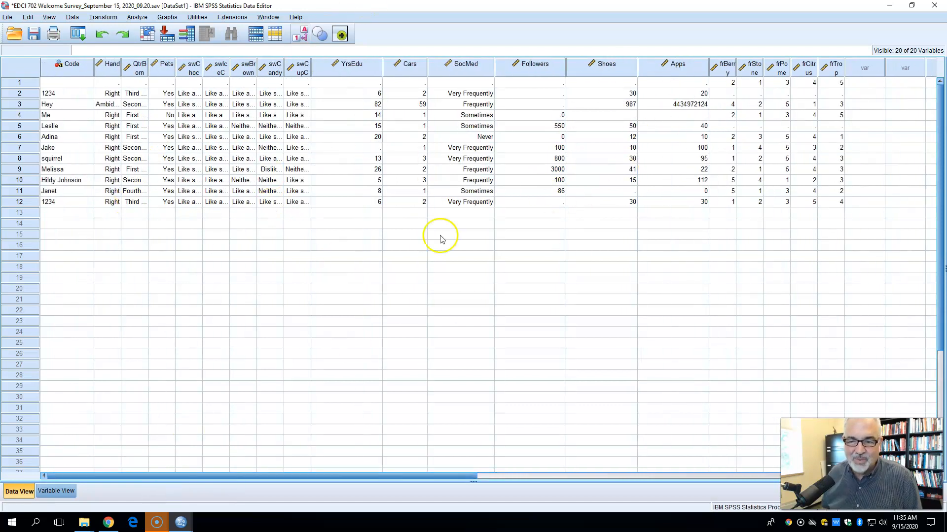
click(44, 491)
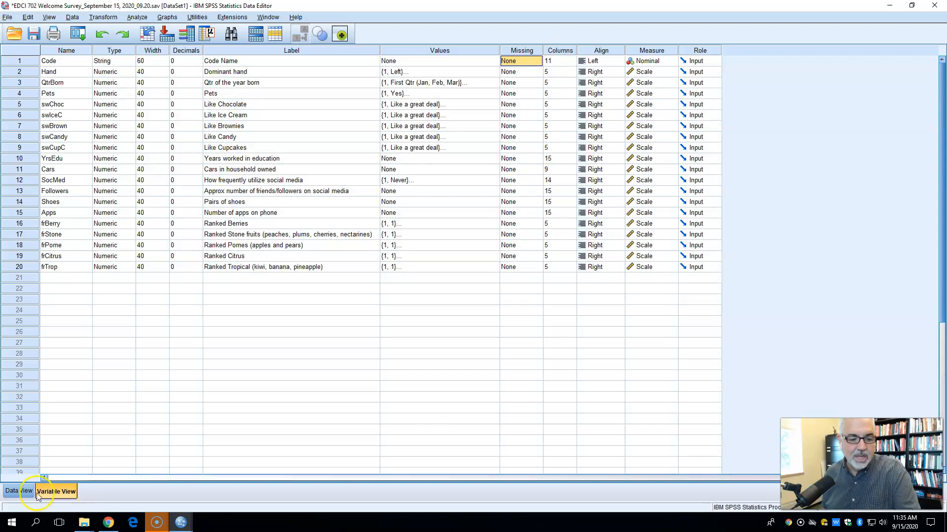
click(19, 491)
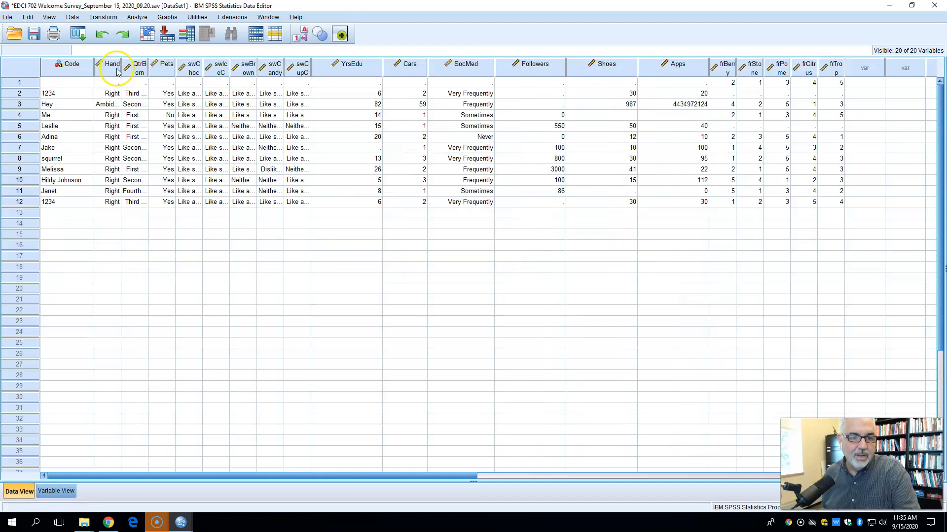
click(300, 35)
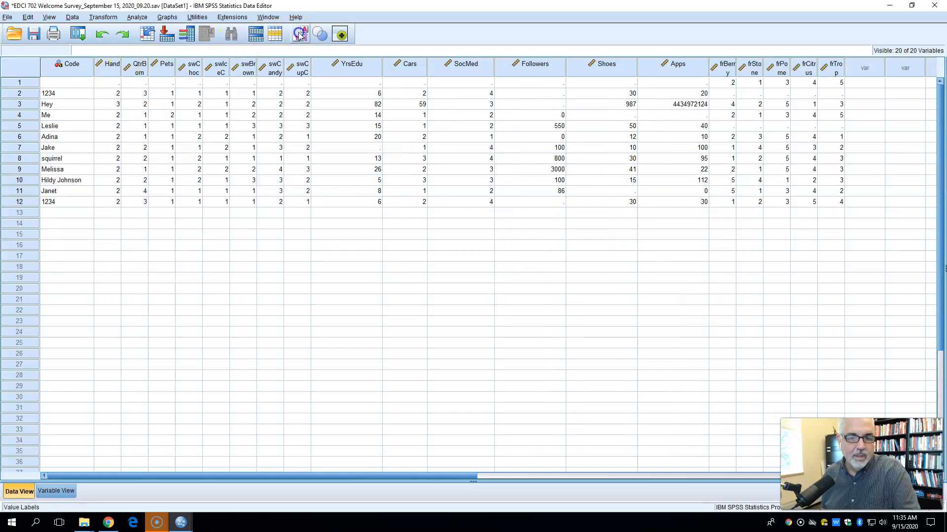
click(300, 35)
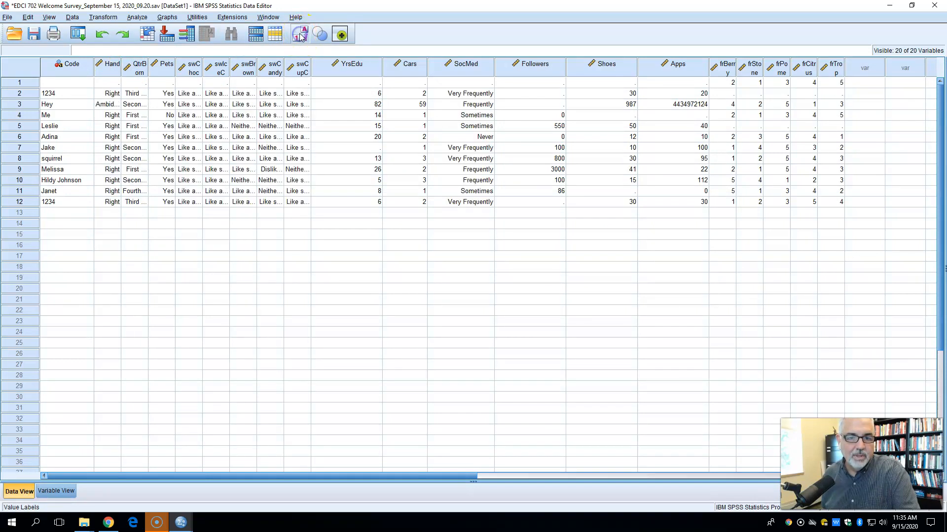
Set the data grid column widths of Code to 10 and Hand to 8 and compare them with the Columns attribute.
drag(94, 66, 130, 69)
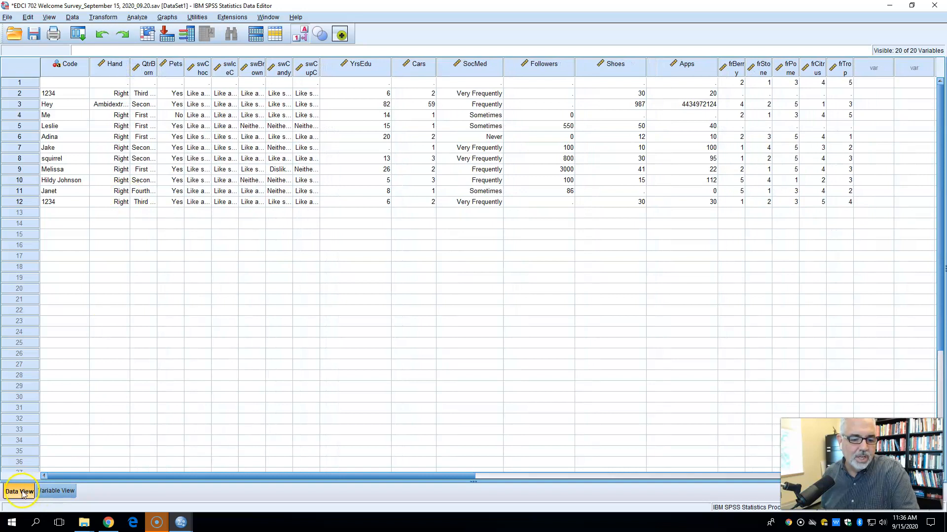
click(56, 491)
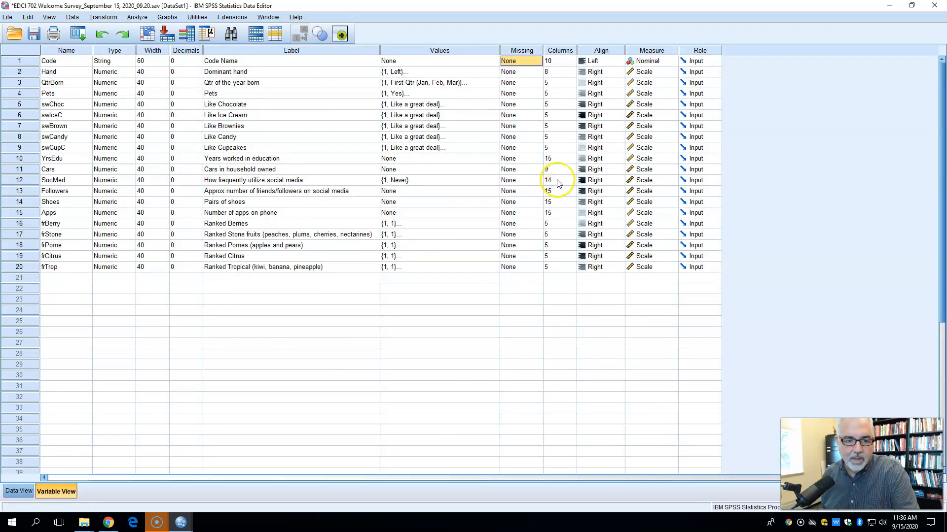
click(18, 491)
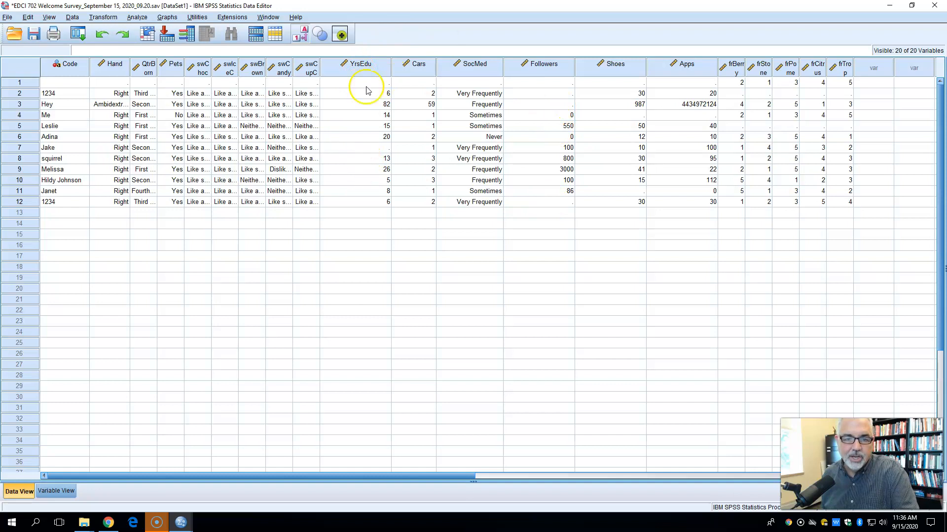
Widen the YrsEdu column to 31 in the data grid and reduce its Columns value to 30.
drag(391, 65, 462, 65)
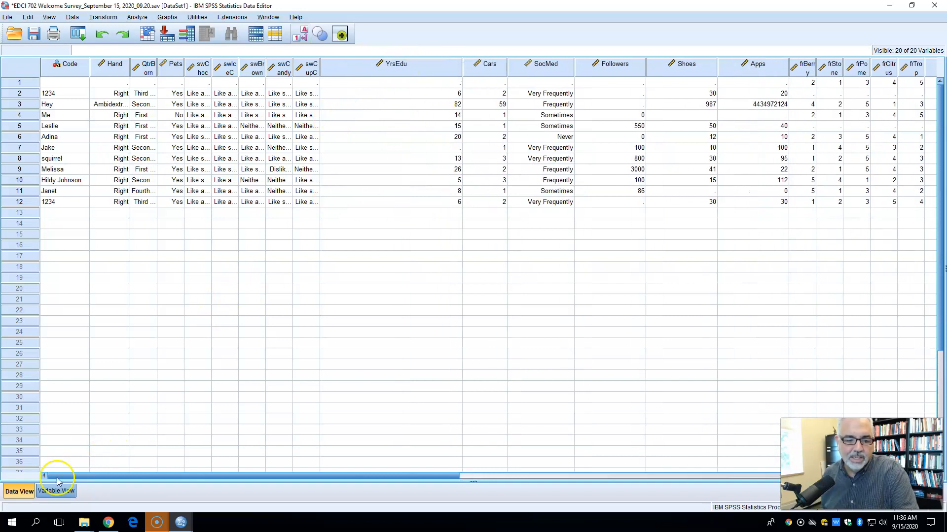
click(56, 491)
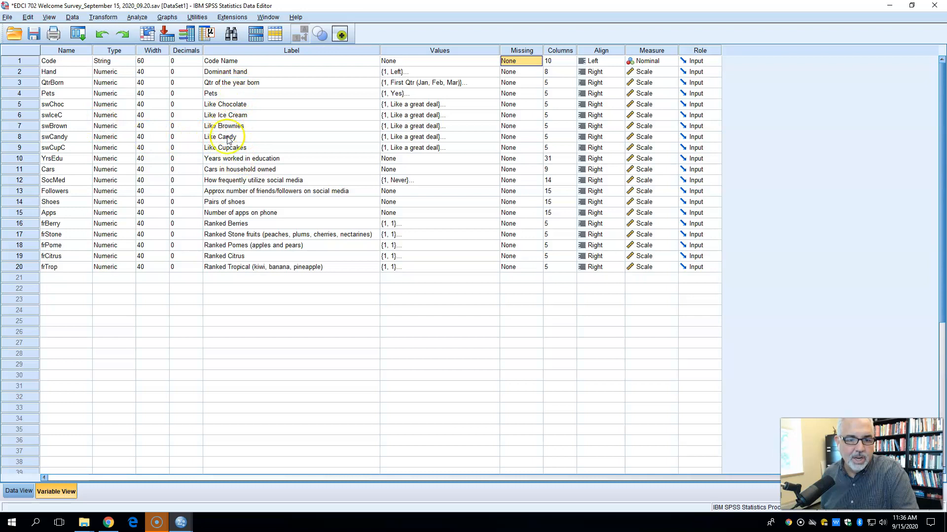
click(553, 158)
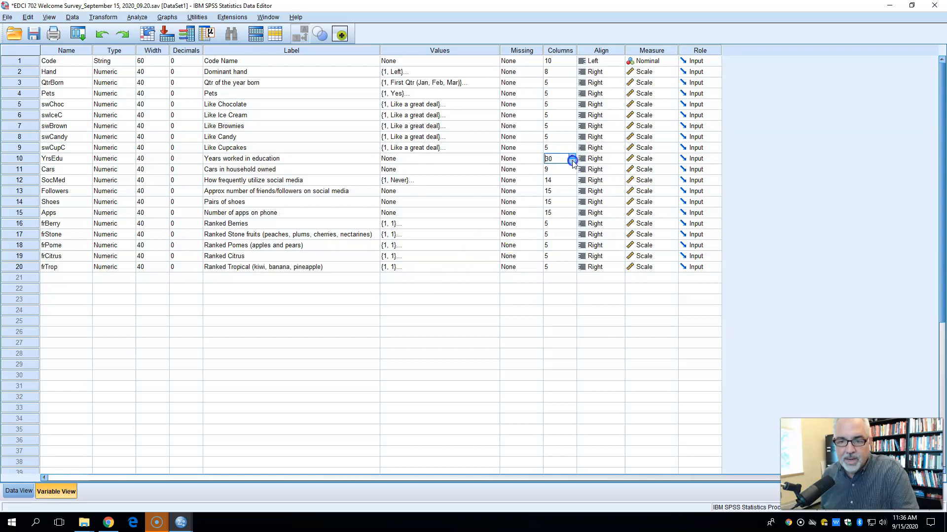
Narrow the YrsEdu column to a width of 9 in the data grid and check its Columns value.
click(19, 491)
drag(453, 64, 366, 71)
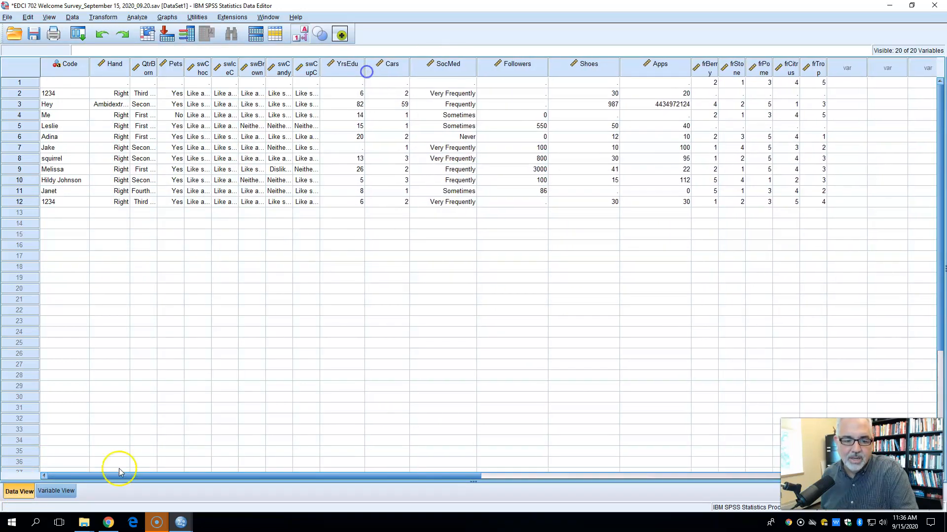
click(57, 491)
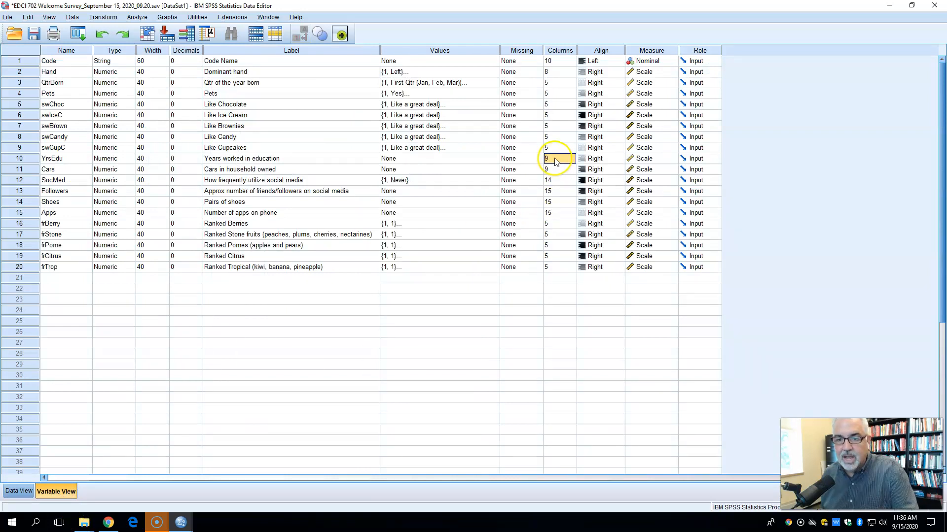
click(19, 491)
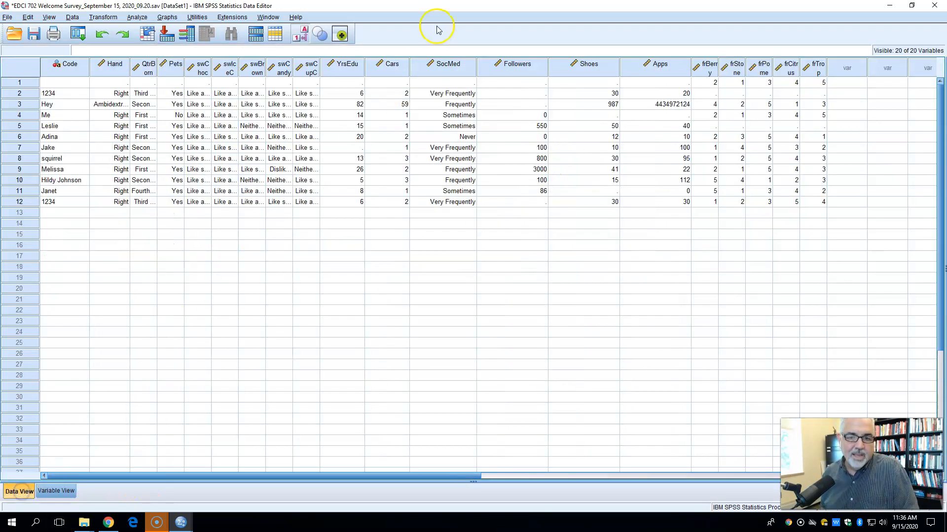
Widen the five columns swChoc through swCupC together to a width of 16.
click(195, 69)
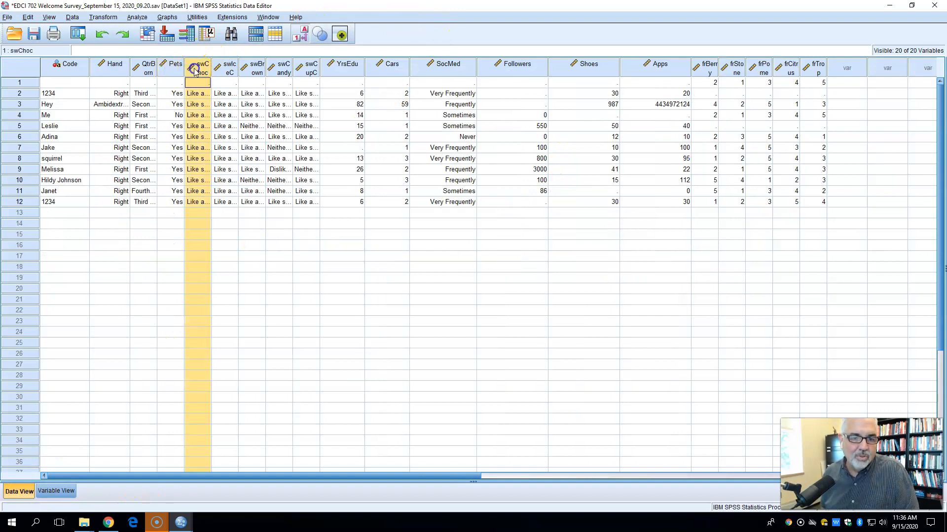
drag(193, 68, 301, 67)
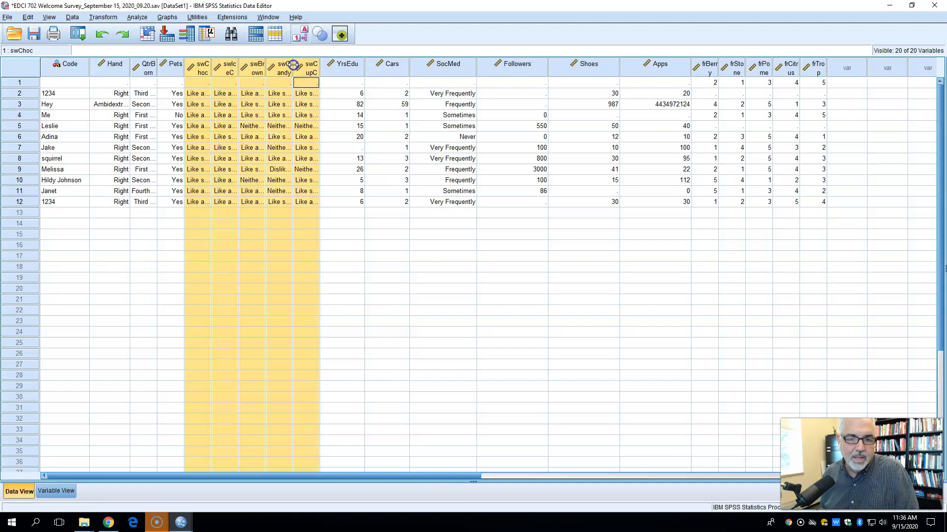
drag(293, 65, 343, 74)
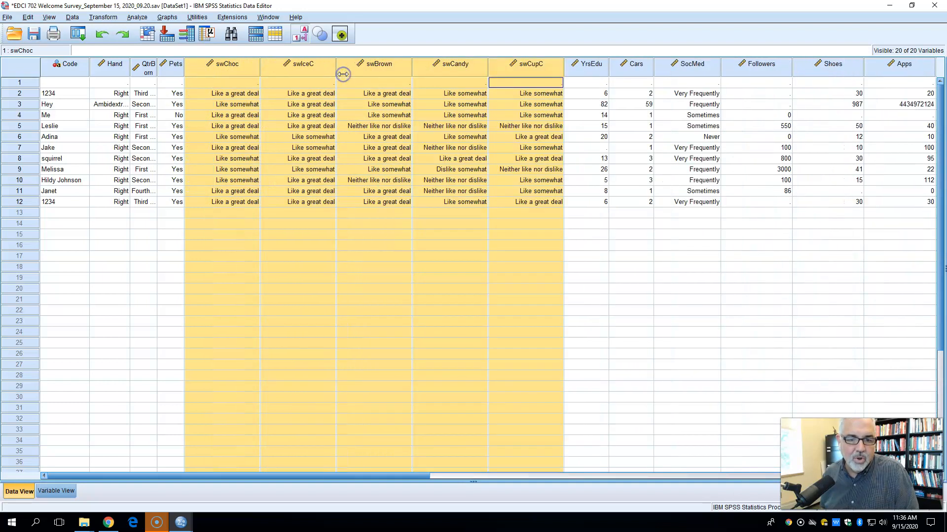
click(616, 225)
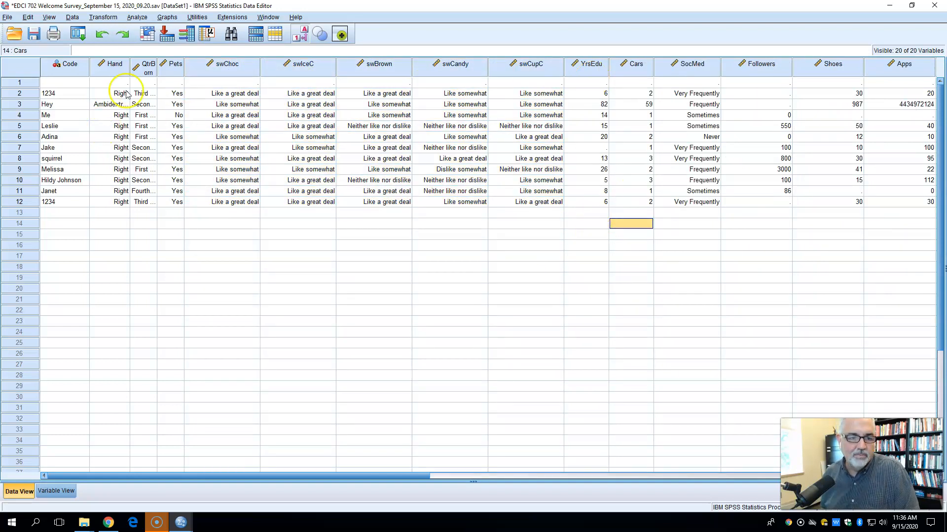
Widen QtrBorn to 21 and Hand to 9, and switch the value labels off and back on.
drag(157, 68, 233, 79)
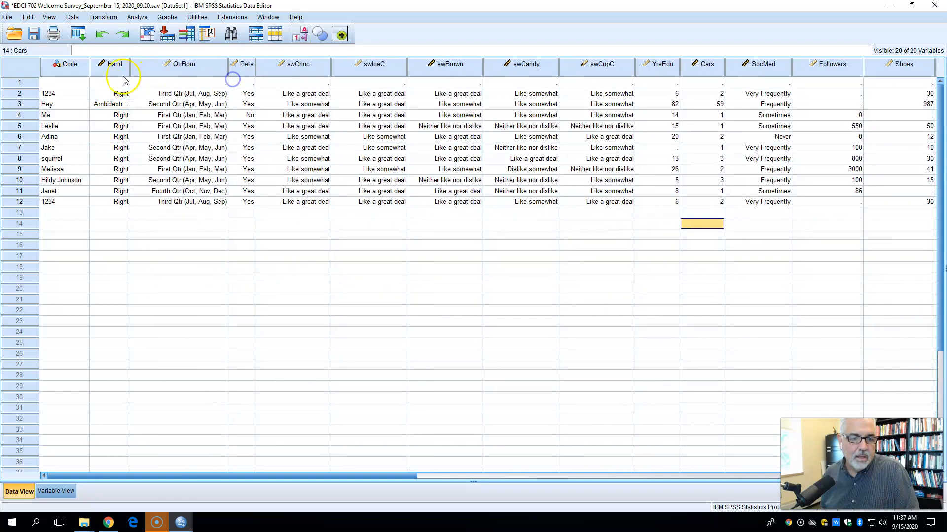
drag(131, 72, 134, 71)
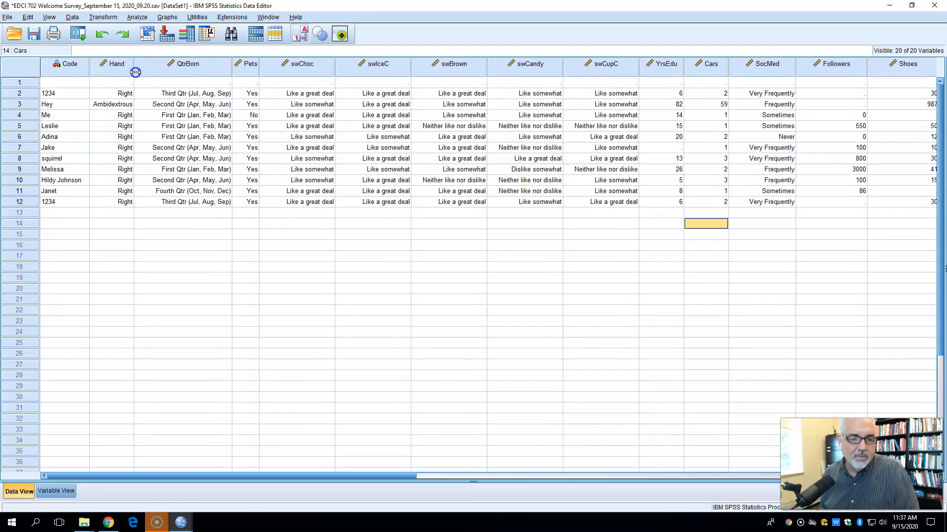
click(297, 34)
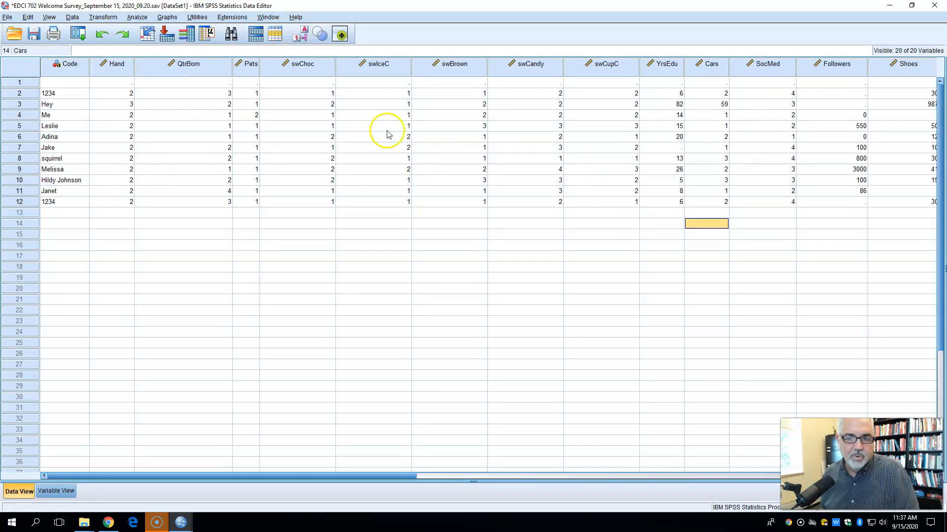
click(299, 36)
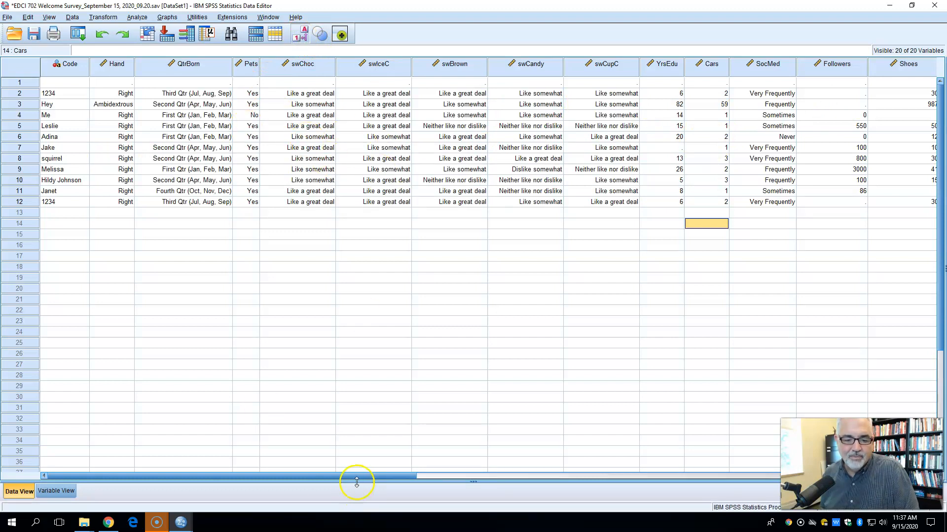
Narrow the Followers column to a width of 11 and the Shoes column to 9.
drag(359, 476, 520, 474)
drag(477, 64, 459, 69)
drag(532, 70, 504, 69)
Set the Apps column width to 11 and resize the ranked-fruit columns frBerry through frTrop together to 8.
drag(578, 65, 575, 65)
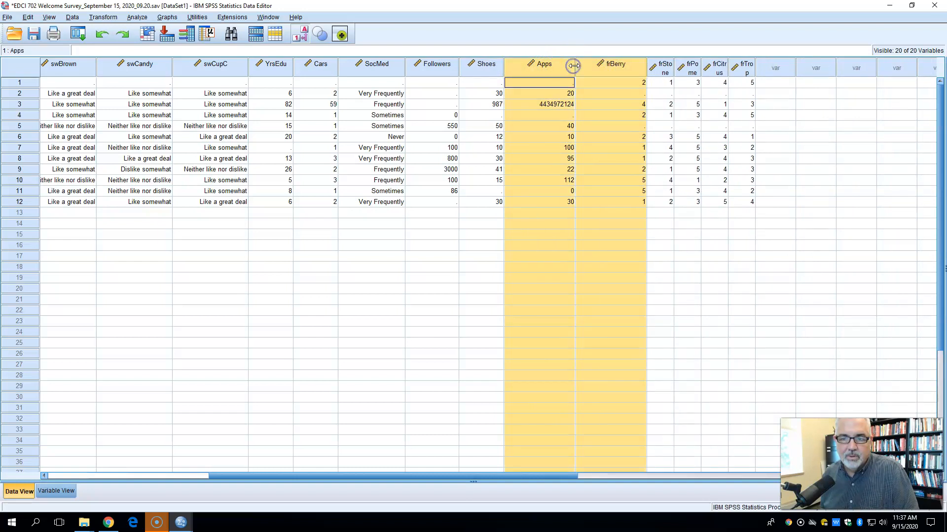
click(601, 137)
drag(575, 68, 697, 72)
click(408, 453)
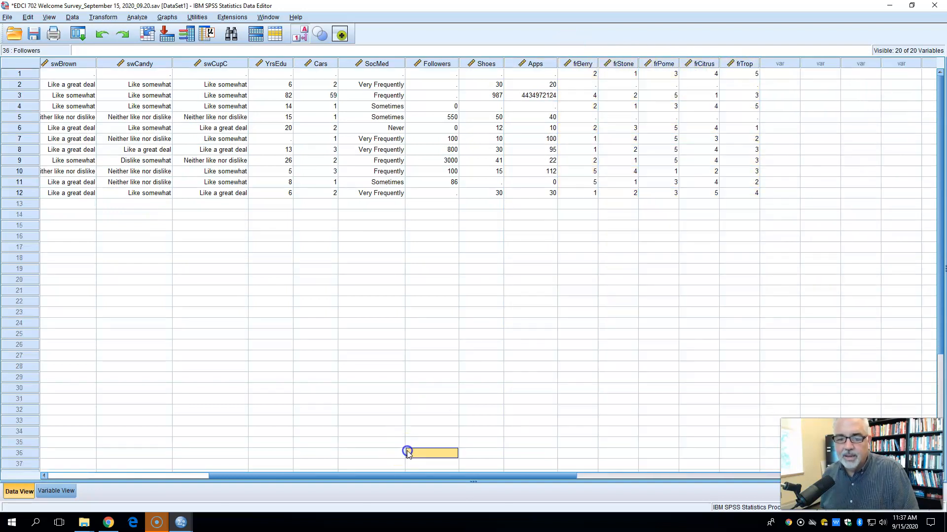
drag(383, 476, 138, 477)
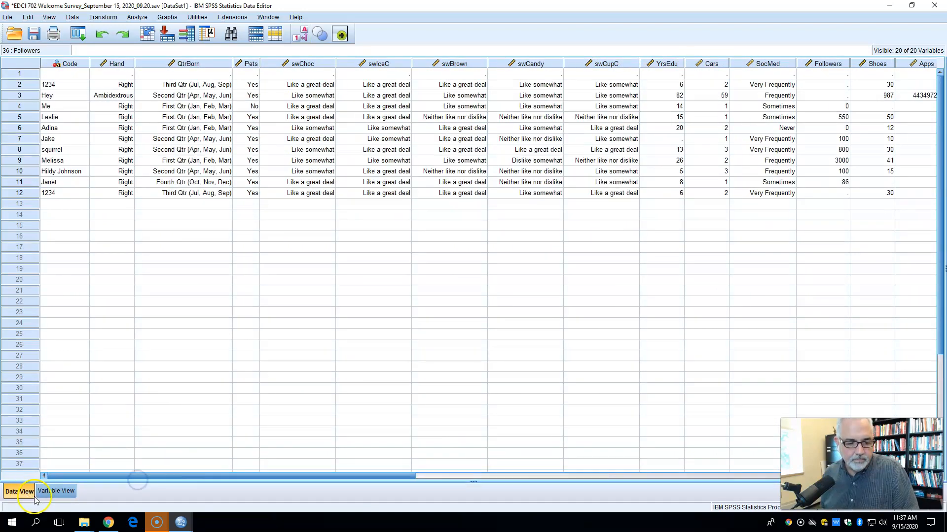
Examine the variables' measurement levels and compare the options offered for the string variable Code with those for numeric swCandy.
click(50, 491)
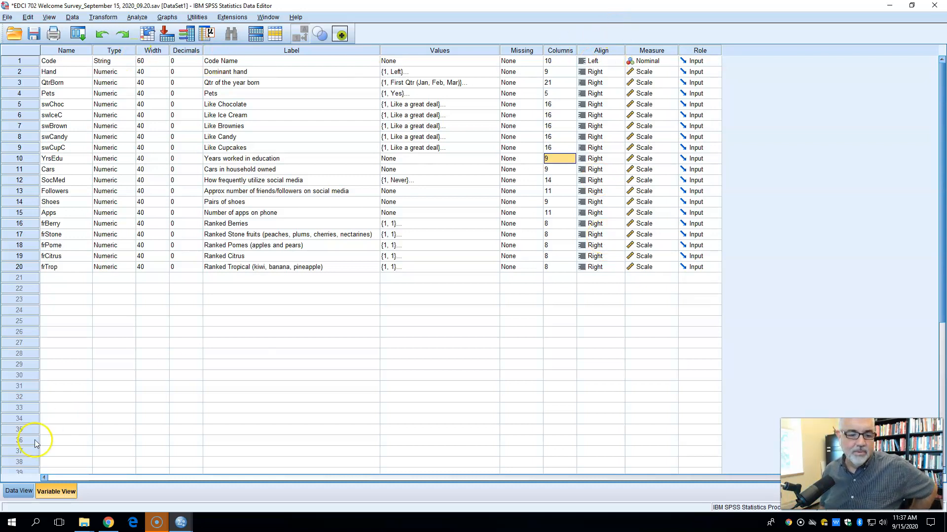
click(19, 491)
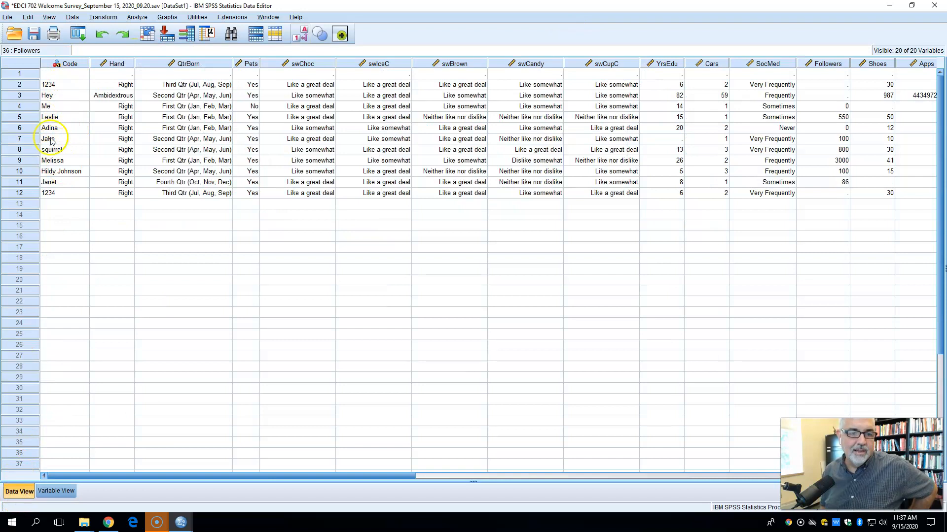
click(45, 492)
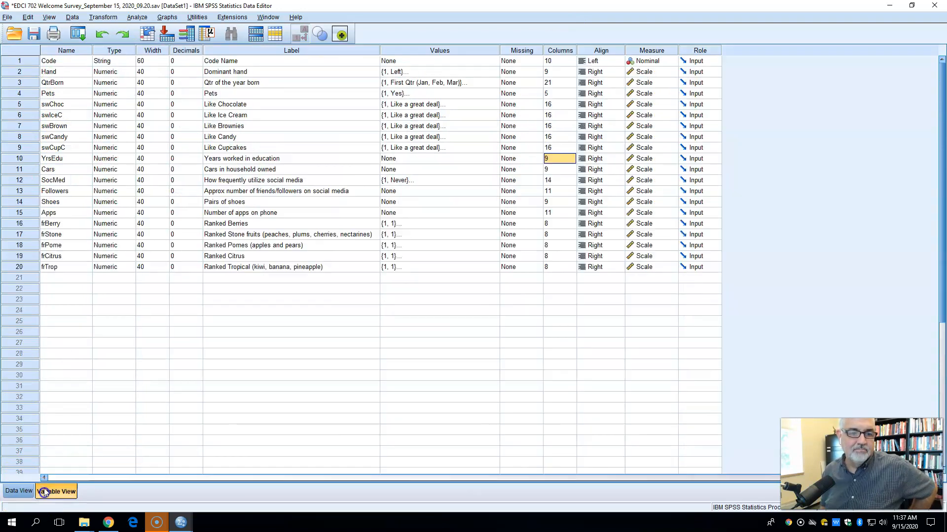
click(666, 62)
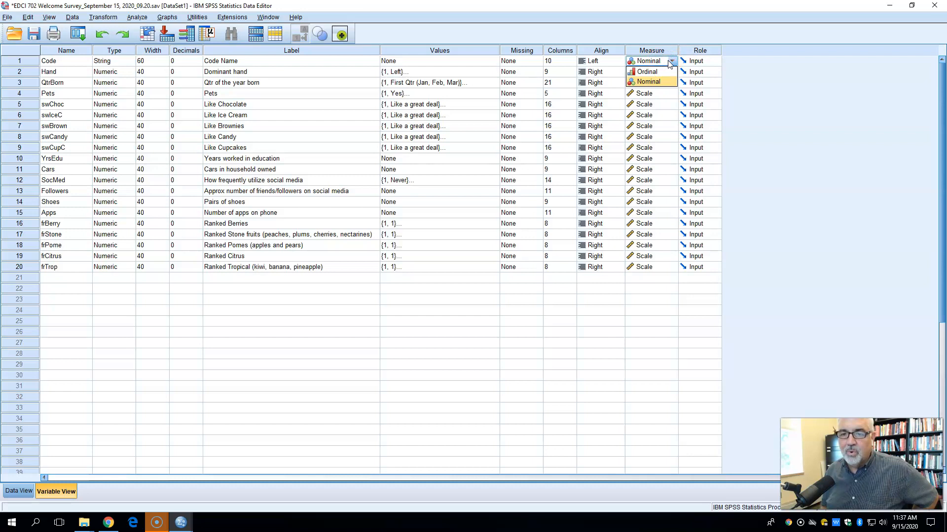
click(656, 138)
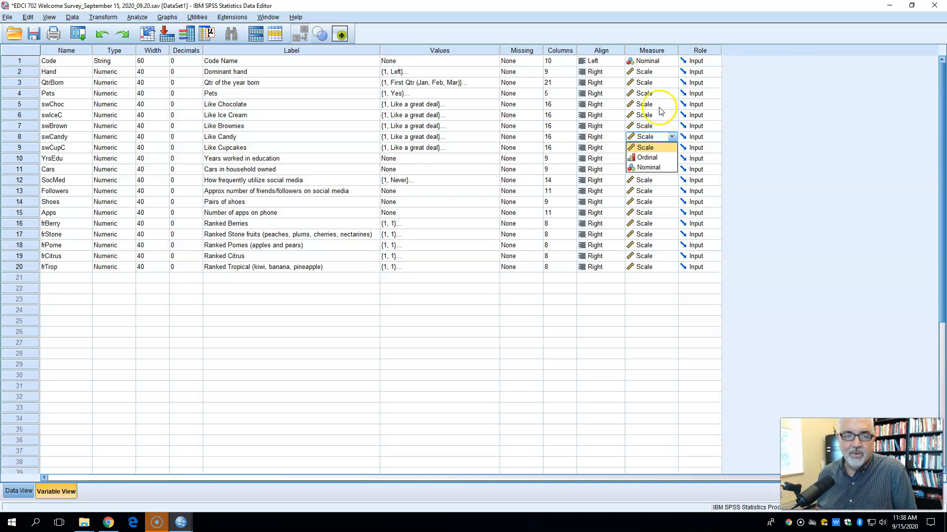
click(658, 63)
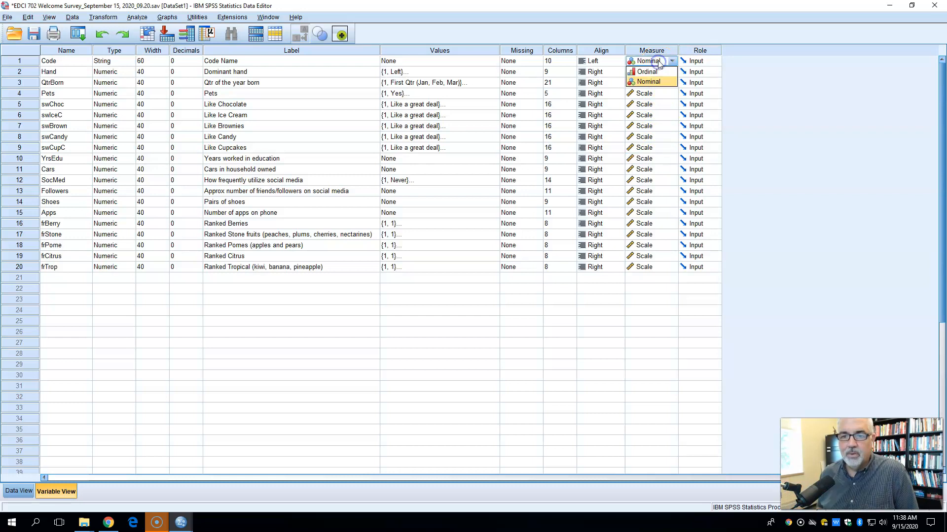
click(633, 287)
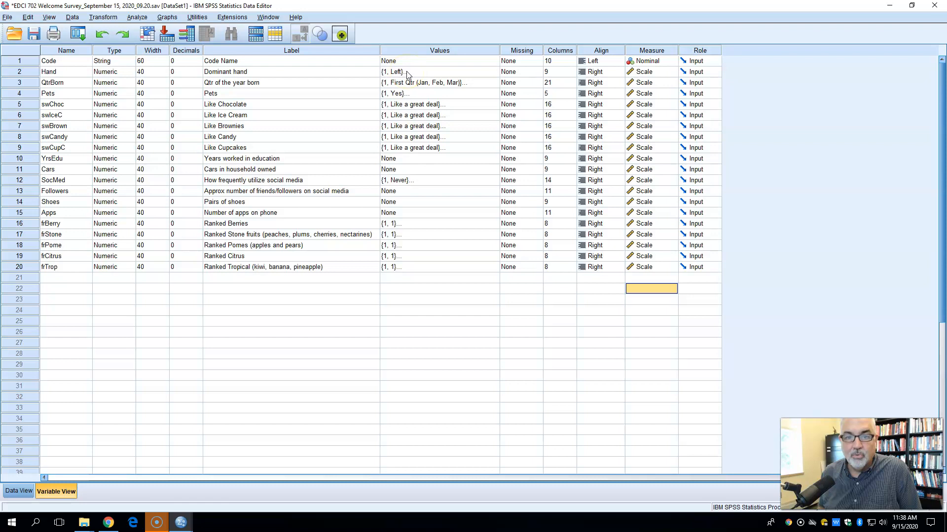
Set the measurement level of Hand, QtrBorn and Pets to Nominal.
click(671, 72)
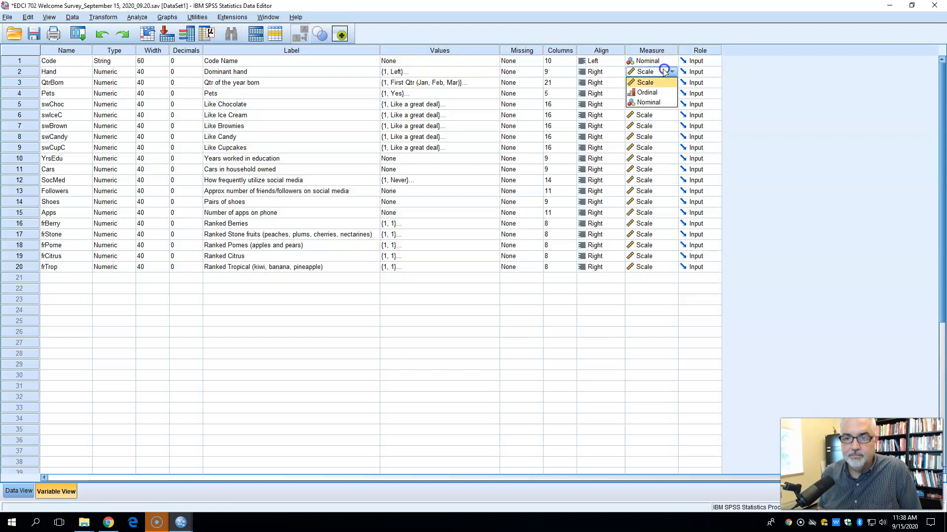
click(648, 102)
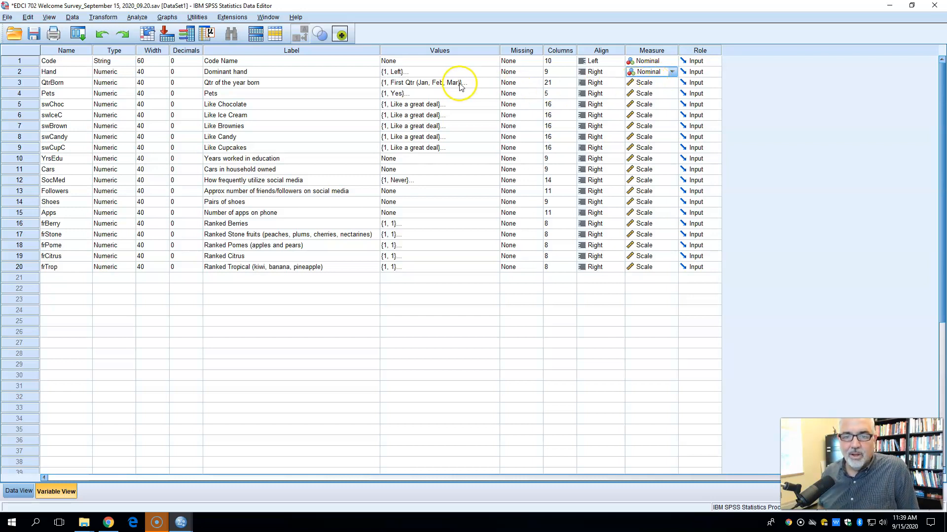
click(659, 84)
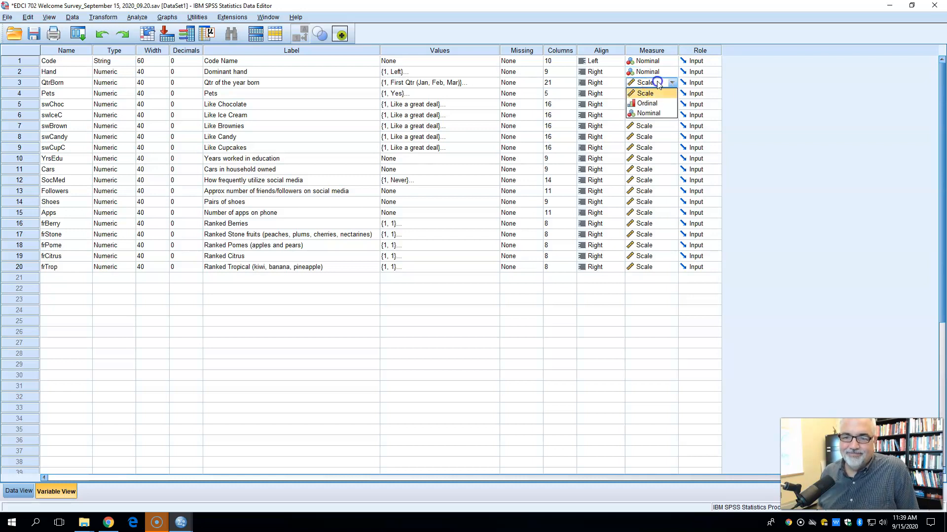
click(648, 113)
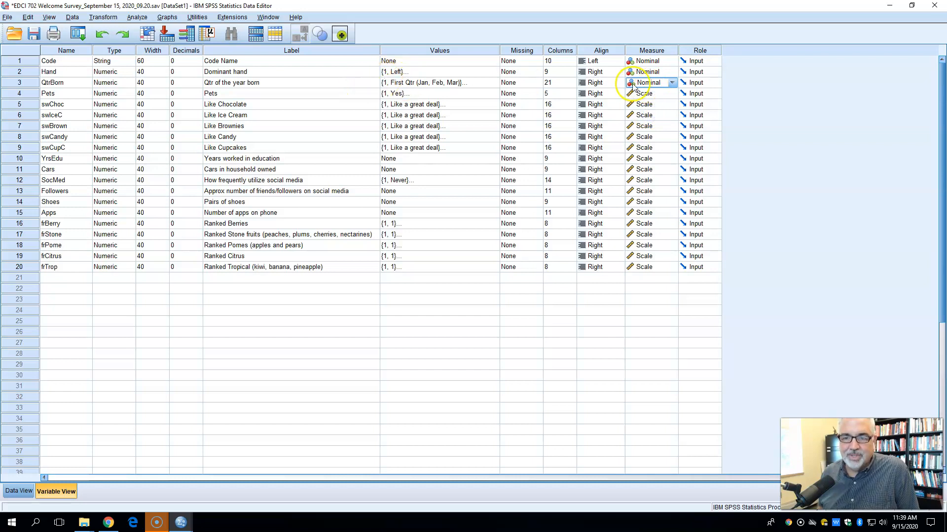
click(671, 94)
click(653, 124)
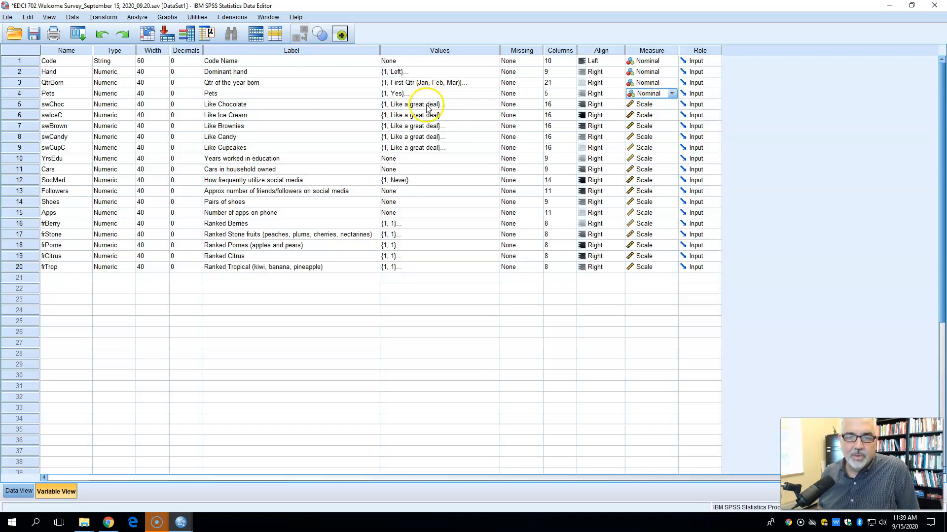
Set the measurement level of the five sweets variables, swChoc through swCupC, to Ordinal.
click(641, 104)
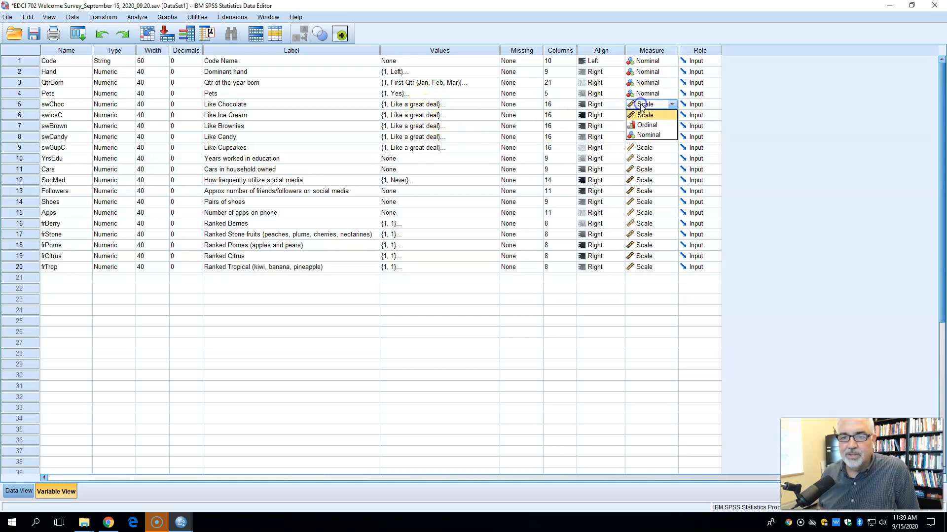
click(645, 126)
click(645, 117)
click(644, 137)
click(645, 126)
click(645, 126)
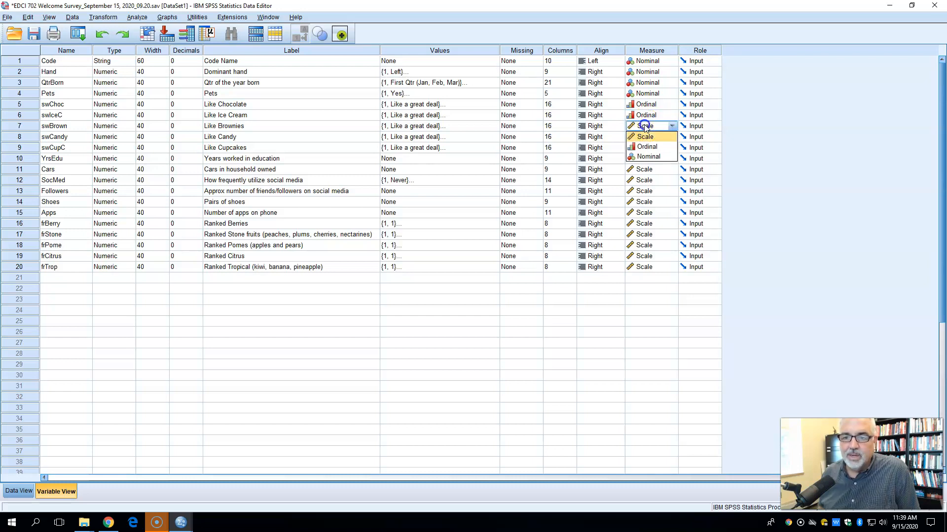
click(645, 146)
click(648, 138)
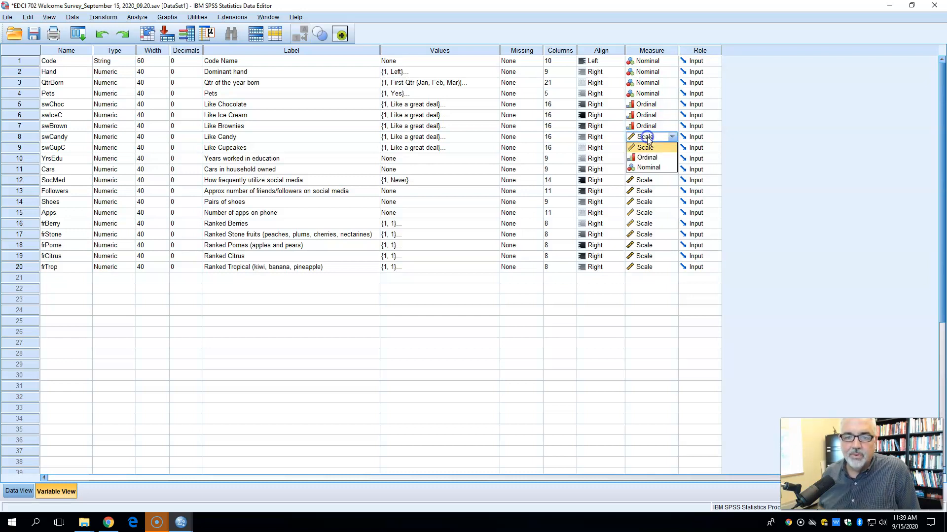
click(646, 158)
click(647, 149)
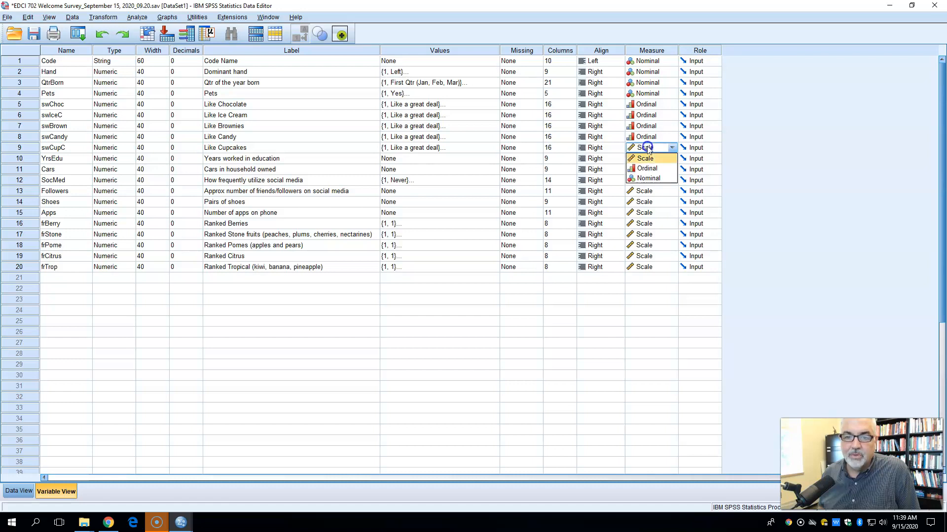
click(648, 168)
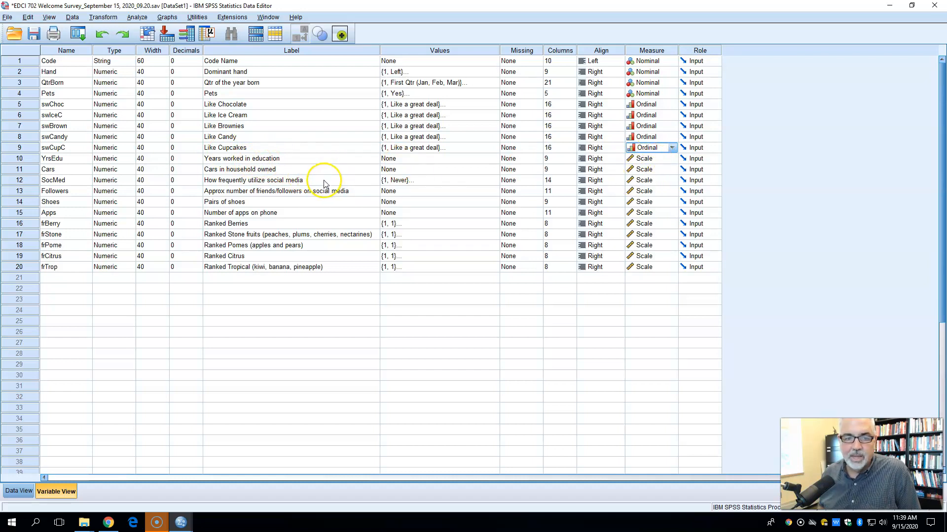
Check the value labels of SocMed and set its measurement level to Ordinal.
click(437, 180)
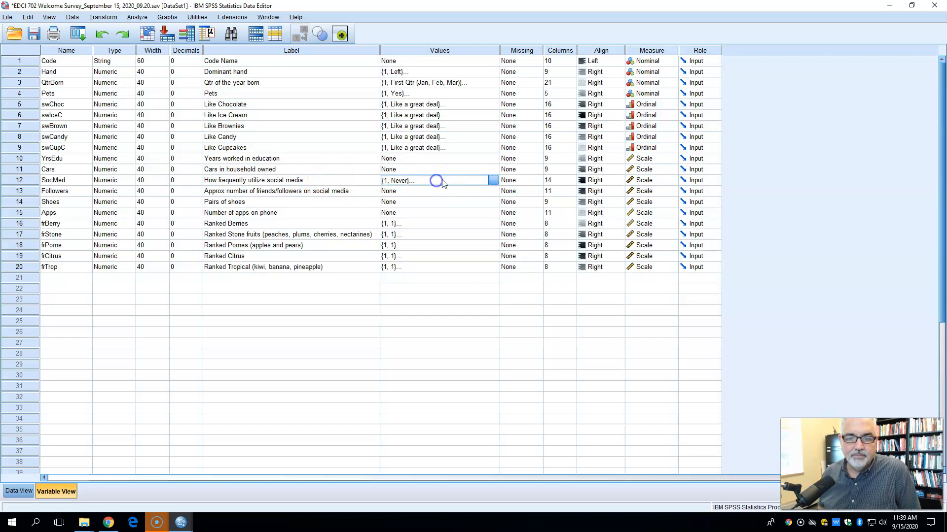
click(493, 180)
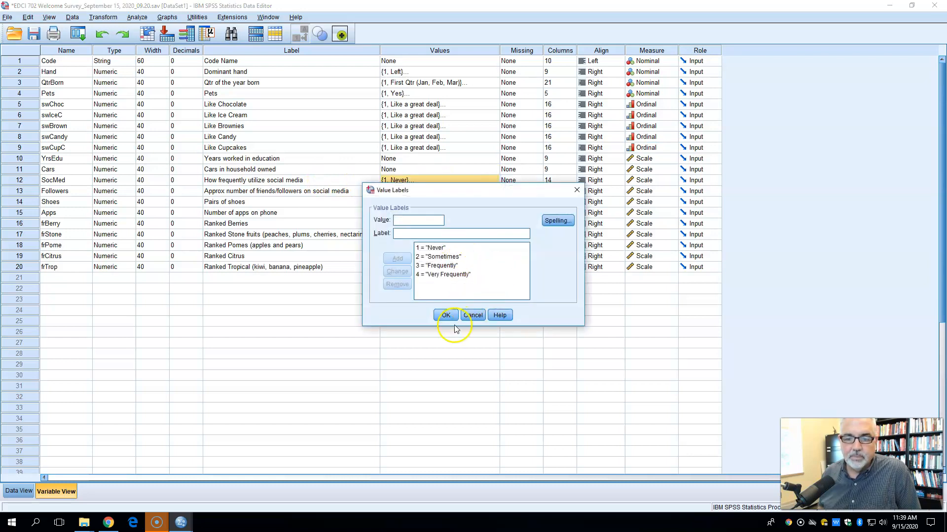
click(472, 316)
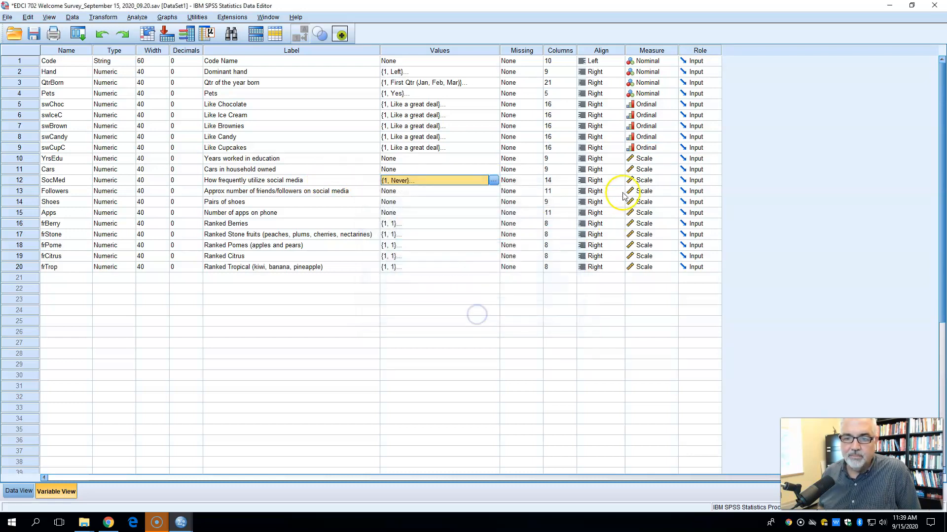
click(641, 181)
click(642, 204)
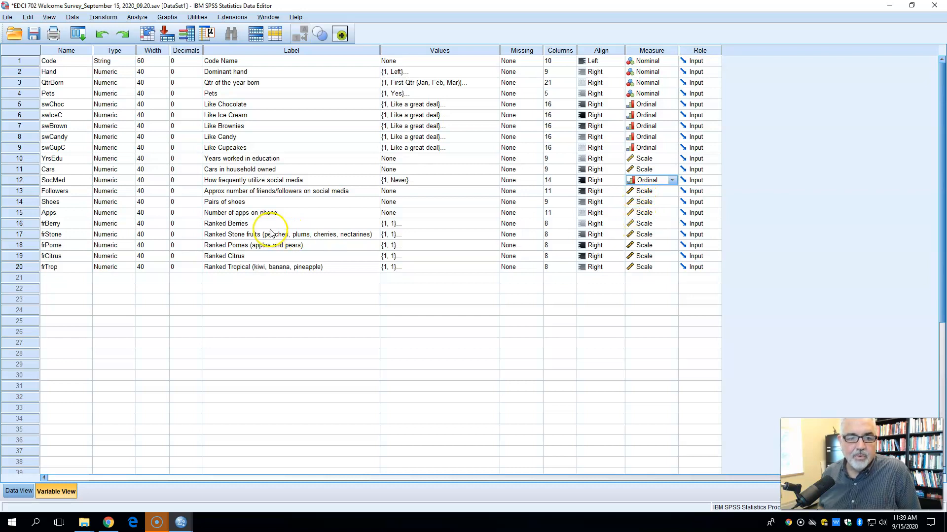
Set the measurement level of the five ranked-fruit variables, frBerry through frTrop, to Ordinal.
click(644, 225)
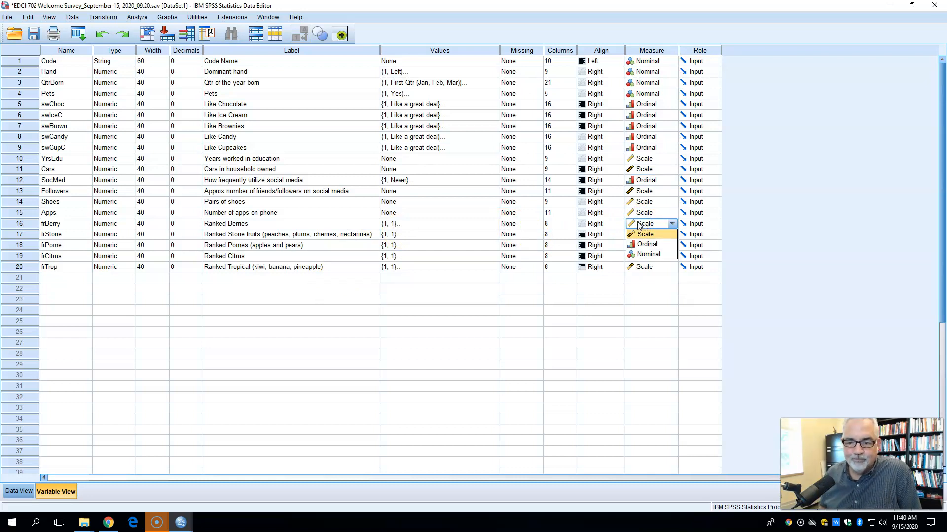
click(644, 244)
click(641, 236)
click(642, 237)
click(643, 237)
click(643, 235)
click(642, 235)
click(644, 234)
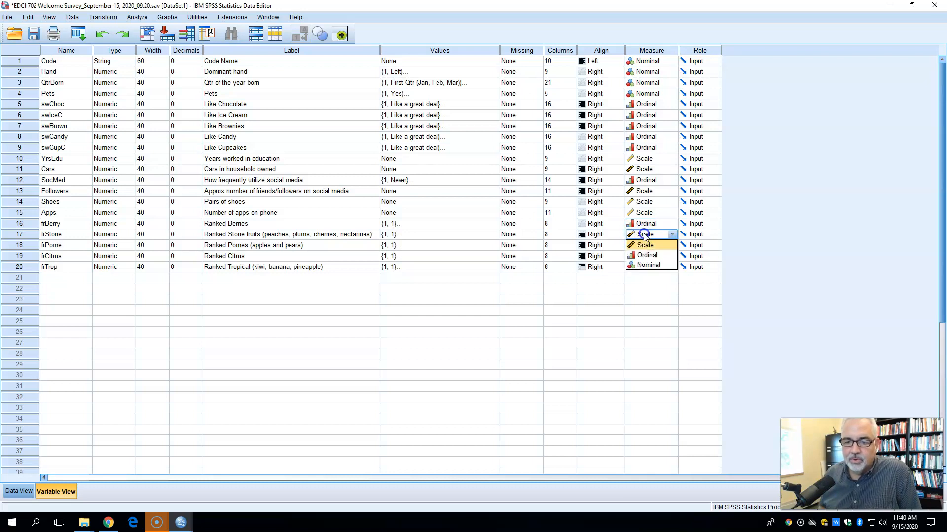
click(647, 255)
click(644, 245)
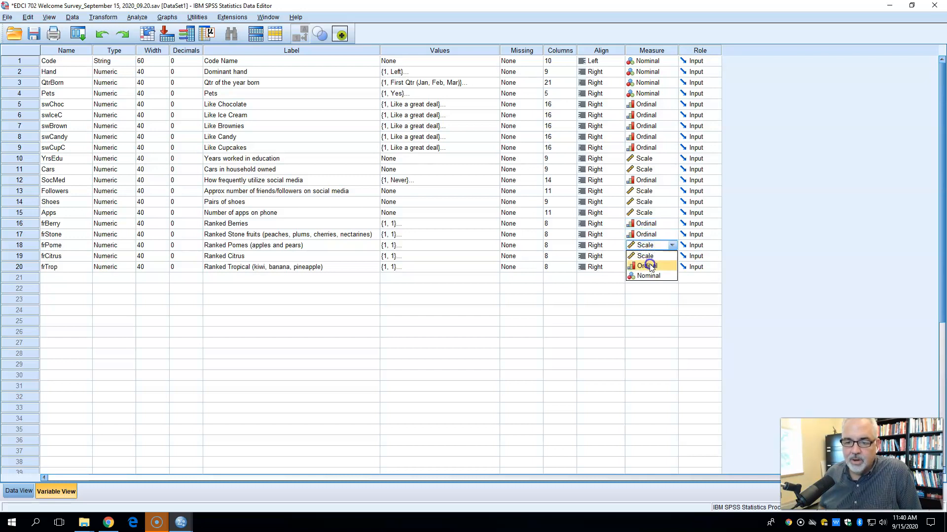
click(651, 256)
click(649, 277)
click(647, 267)
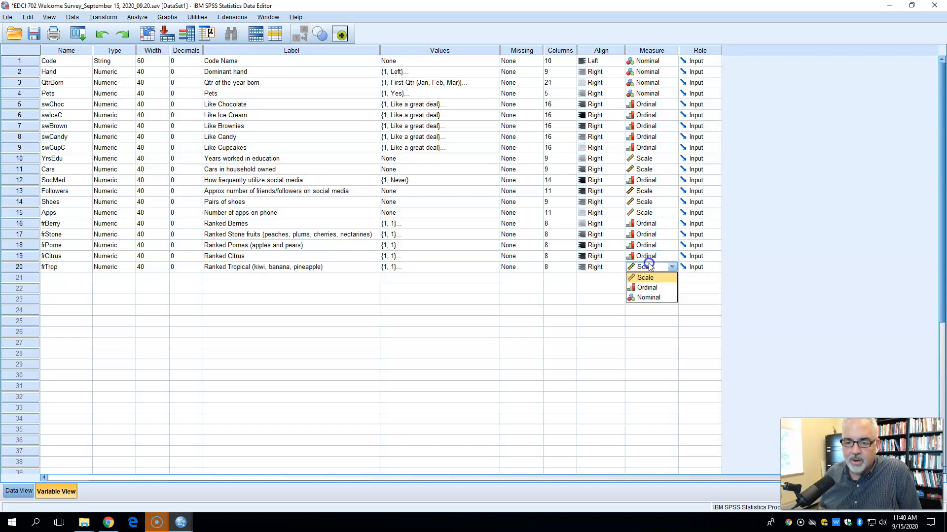
click(649, 288)
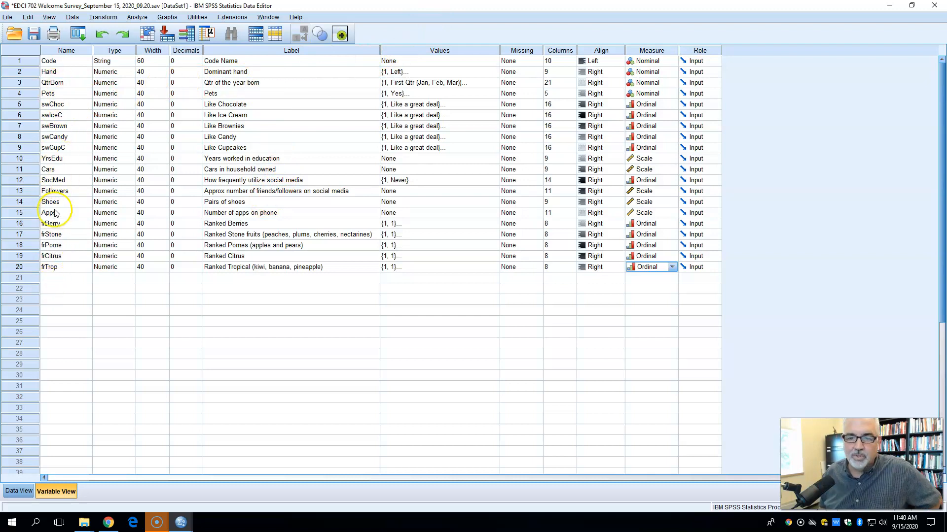
Show the survey's data values in place of the variable definitions and look over its columns.
click(22, 492)
drag(92, 476, 20, 485)
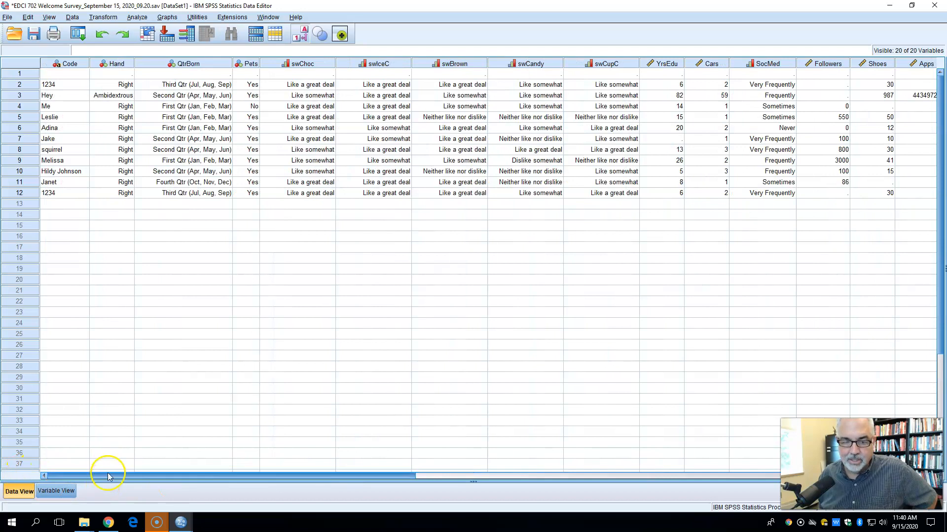
drag(139, 477, 99, 488)
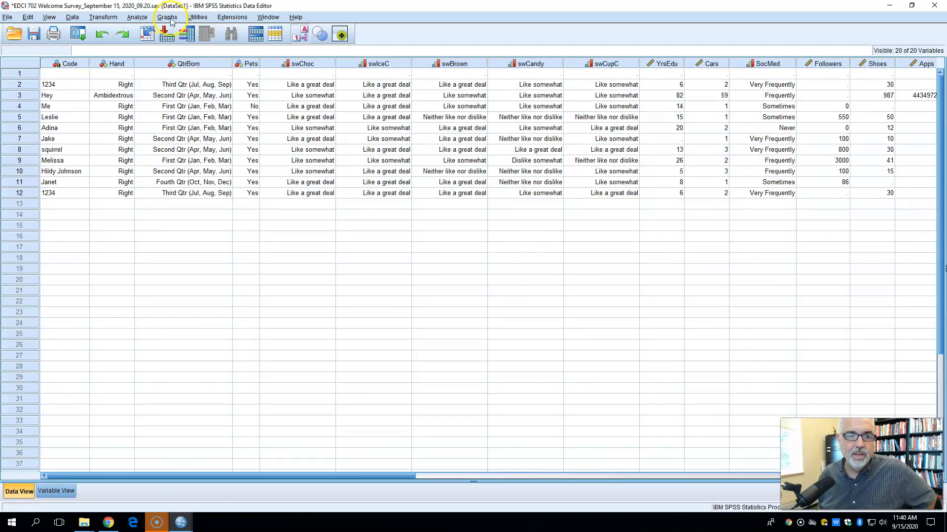
Set up a Frequencies analysis with the variables Dominant hand, Qtr of the year born and Pets.
click(138, 18)
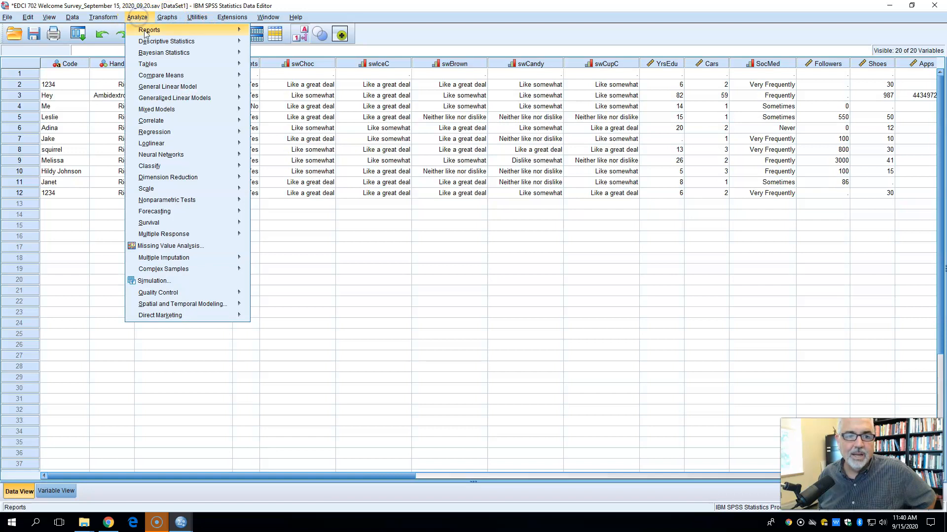
mouse_move(149, 43)
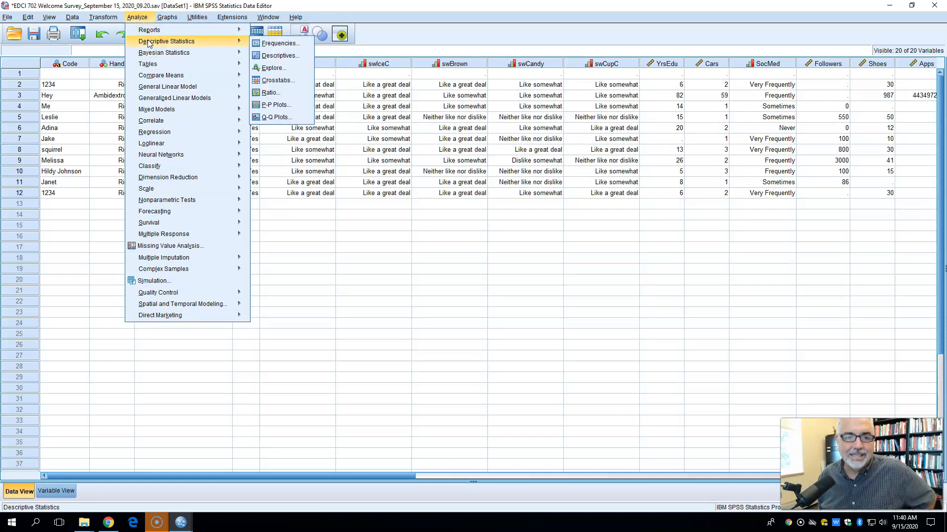
click(277, 45)
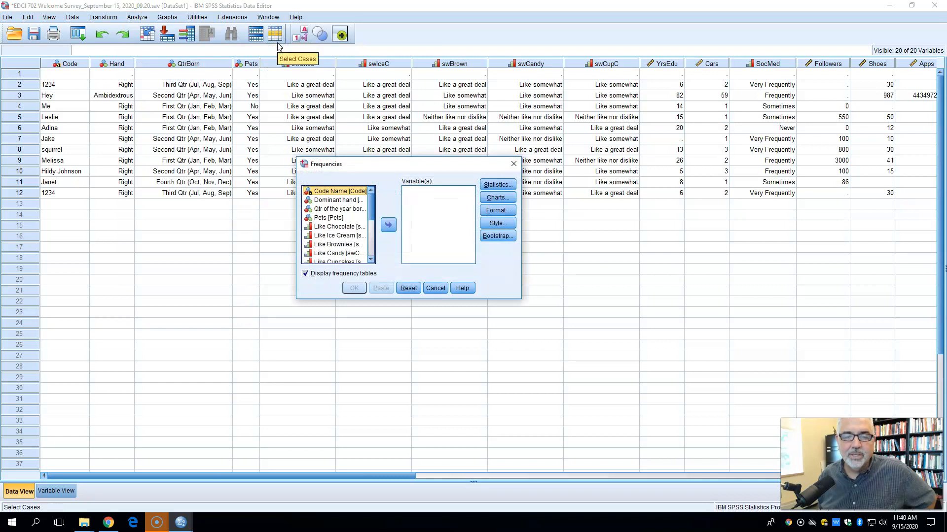
click(329, 201)
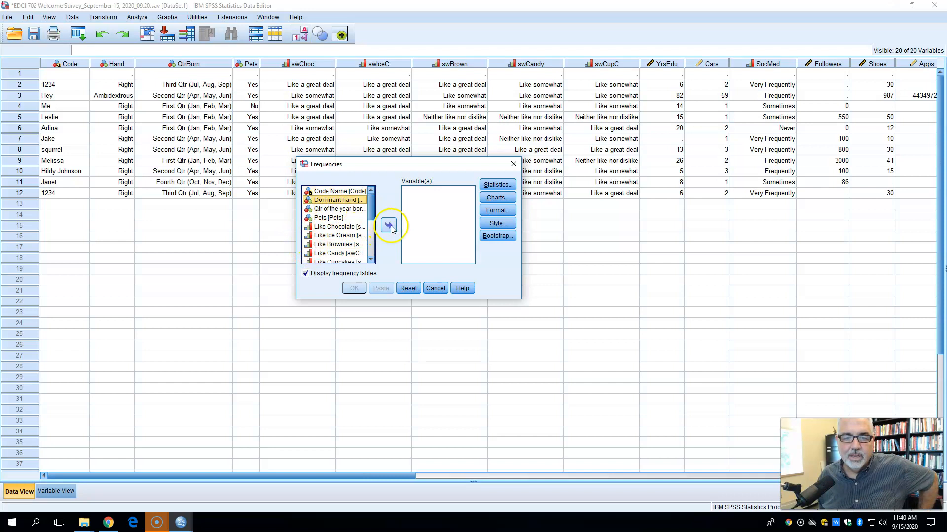
click(388, 226)
click(330, 201)
double_click(329, 201)
double_click(330, 201)
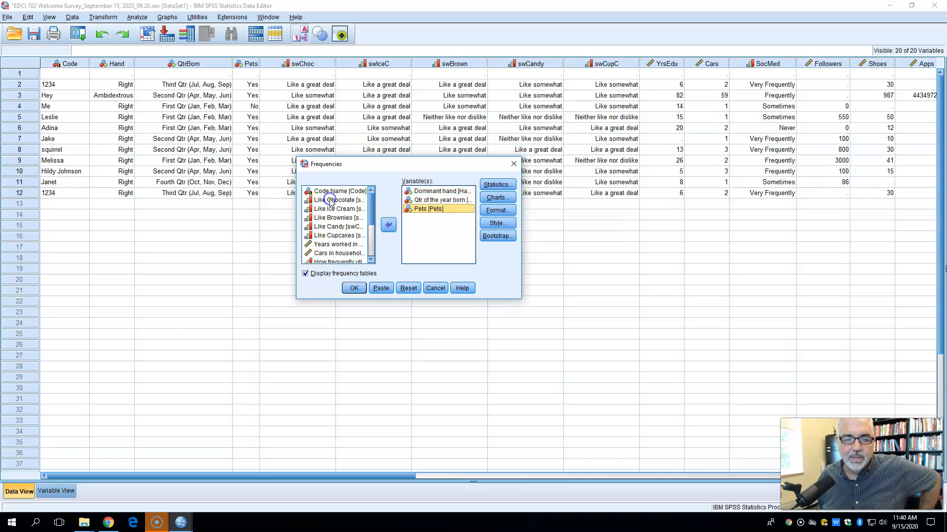
Check the remaining variables for nominal ones, leave out Code Name, and run the frequencies with frequency tables displayed.
click(371, 222)
drag(371, 222, 371, 196)
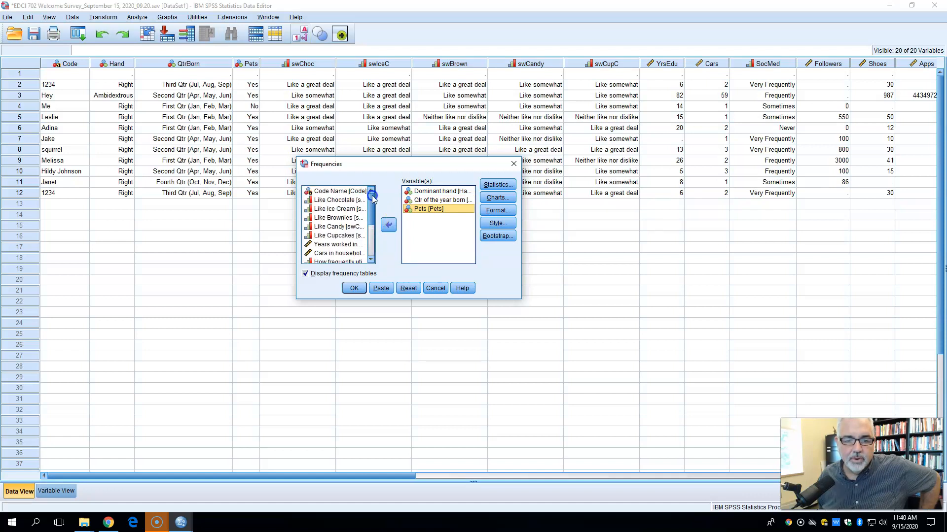
click(328, 192)
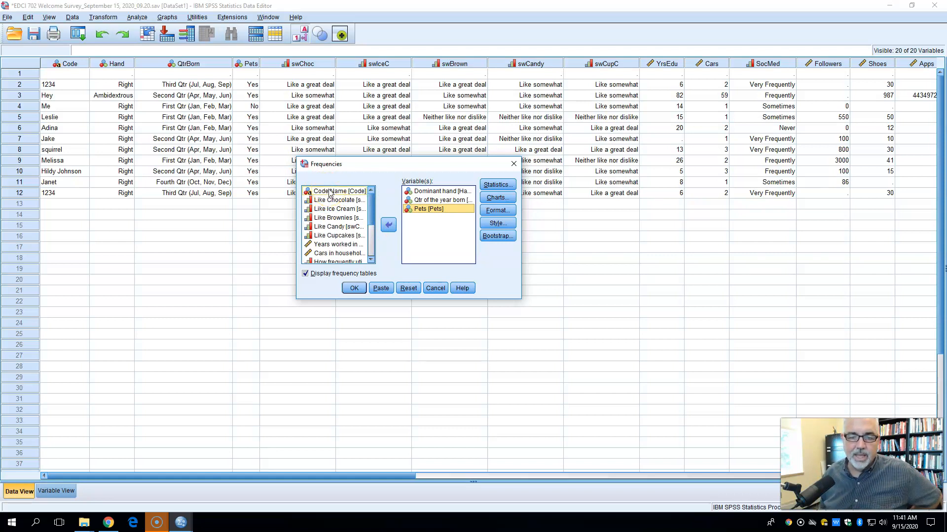
click(354, 288)
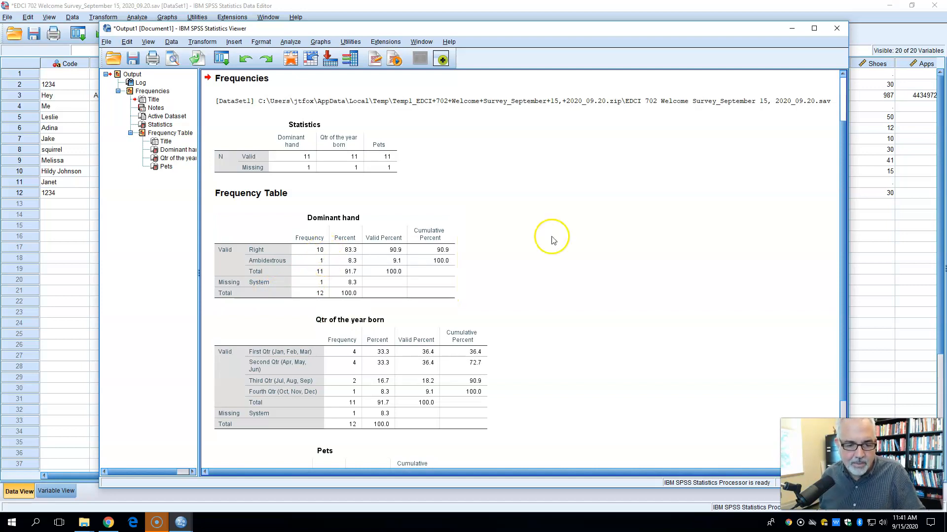
Examine the Statistics table and the frequency tables for dominant hand, quarter of the year born and pets.
scroll(587, 229, down, 3)
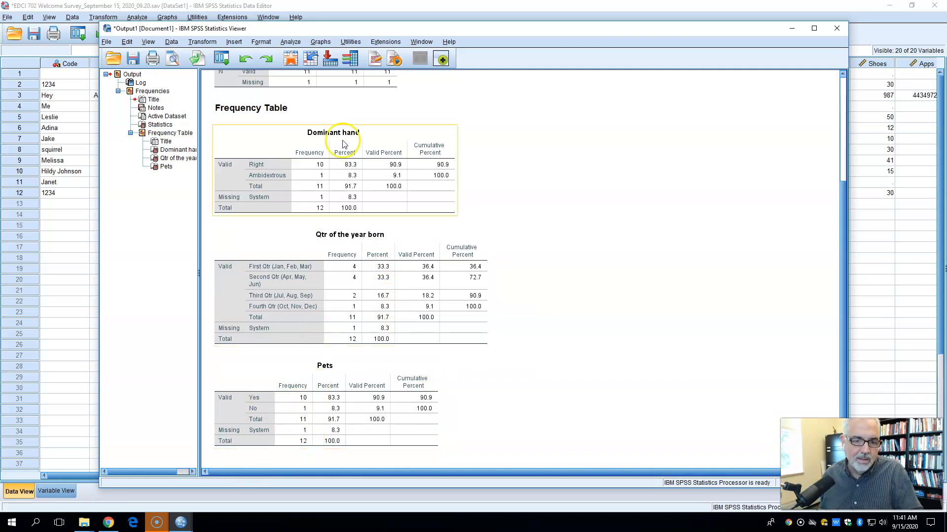
scroll(582, 249, up, 3)
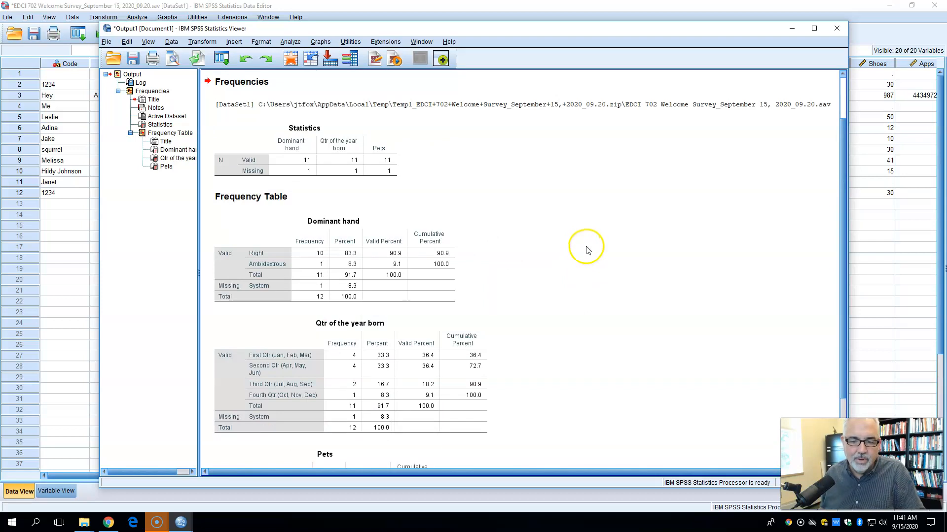
scroll(586, 250, up, 2)
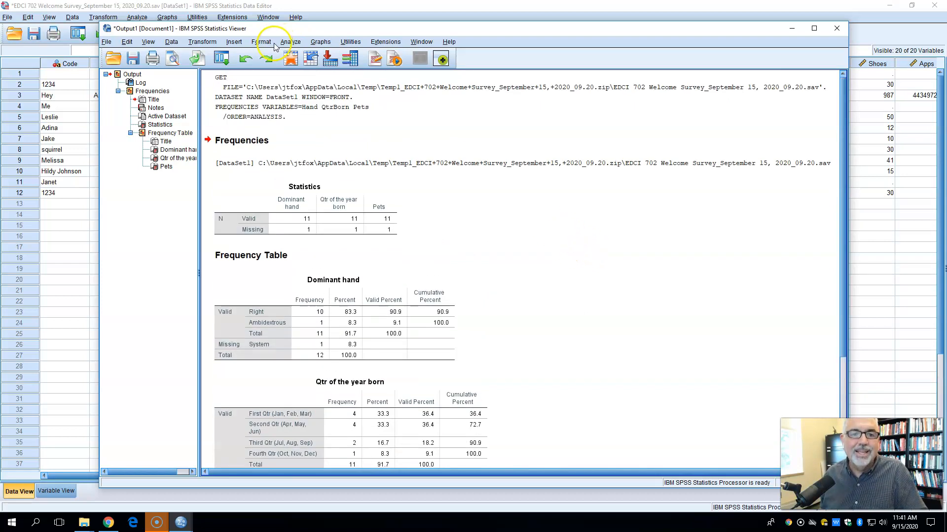
Set up a Descriptives analysis and add Like Chocolate as its first variable.
click(291, 43)
mouse_move(304, 68)
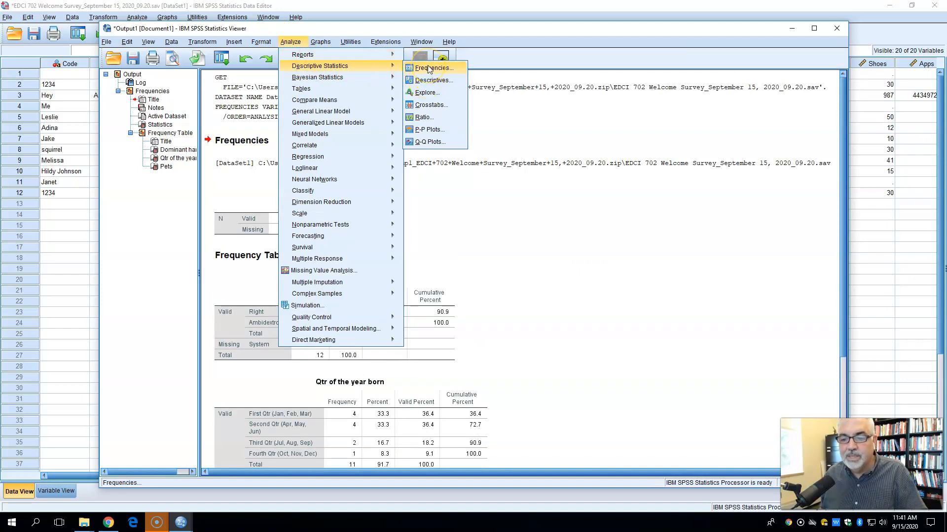
click(431, 82)
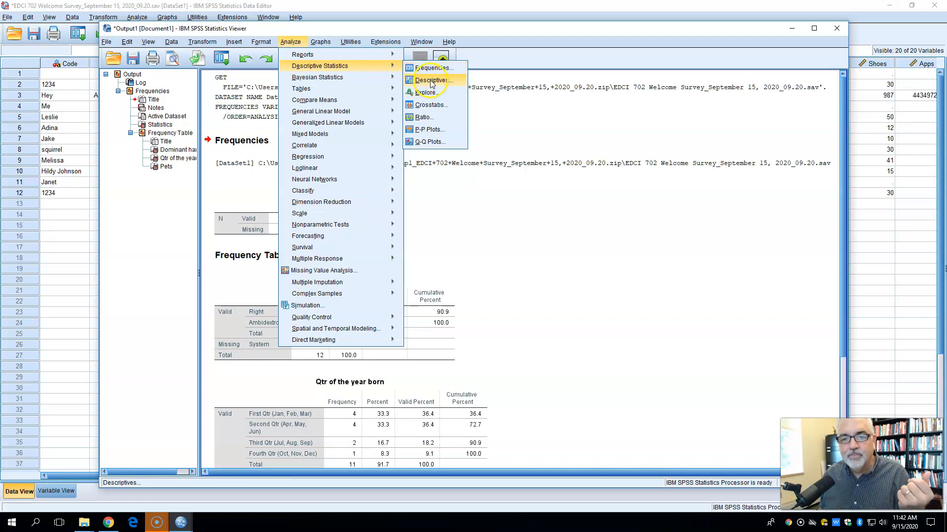
click(431, 82)
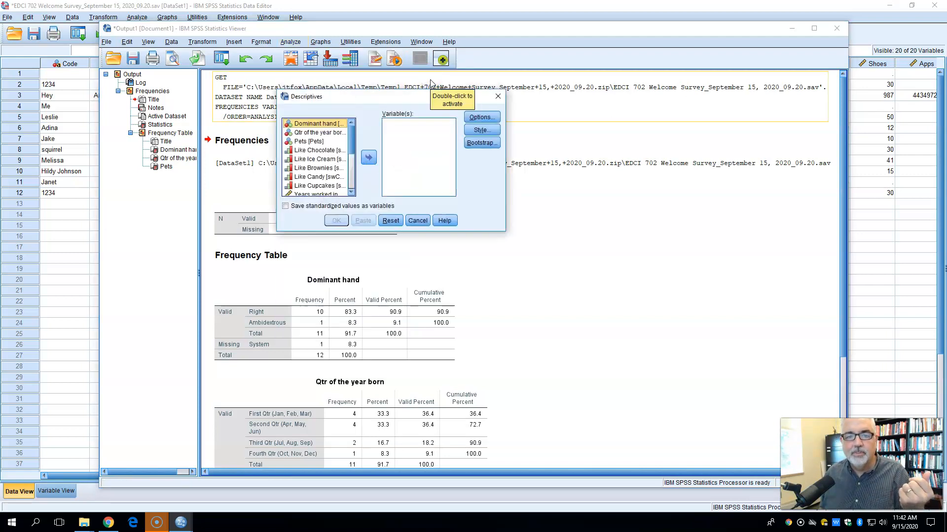
click(326, 153)
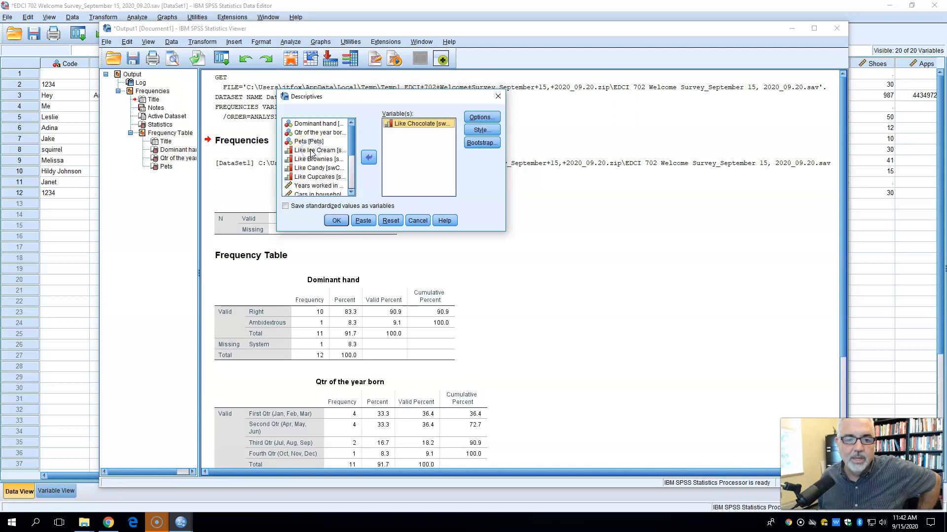
Make the Descriptives variable lists display variable names instead of labels.
click(311, 151)
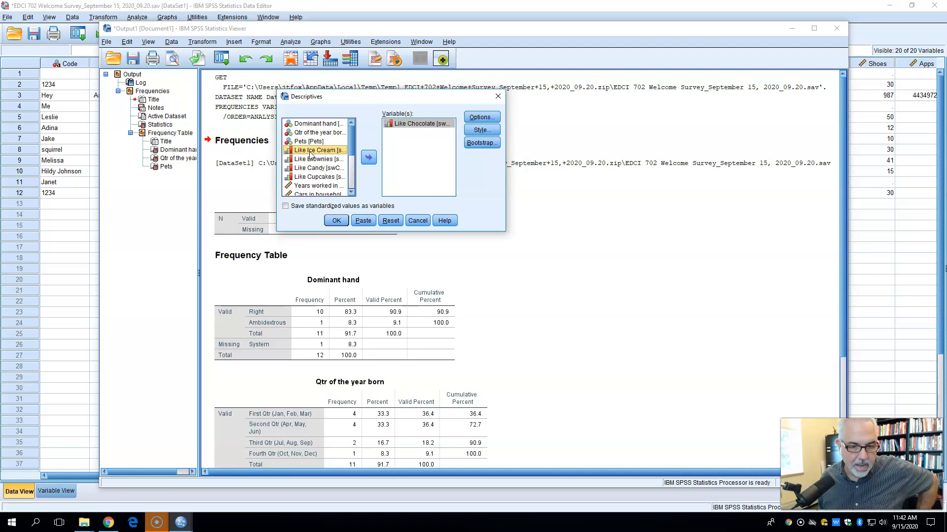
right_click(295, 154)
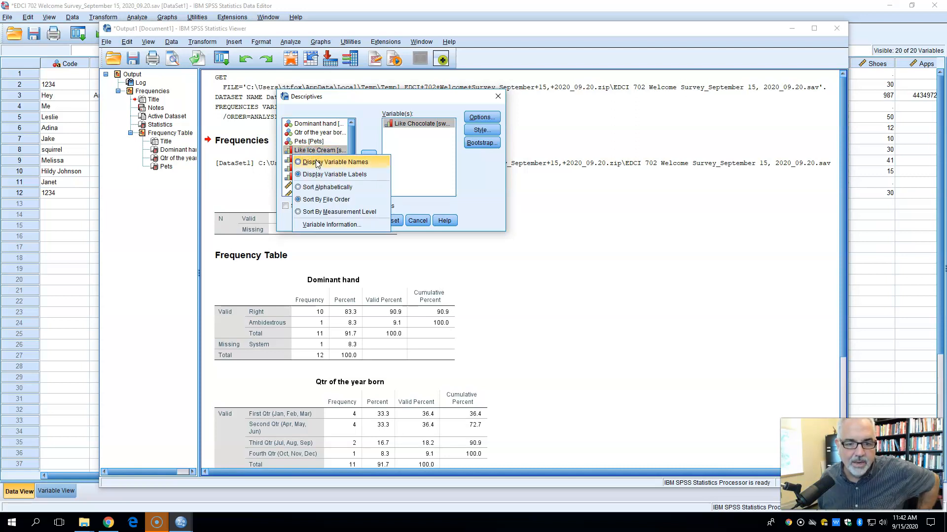
click(317, 163)
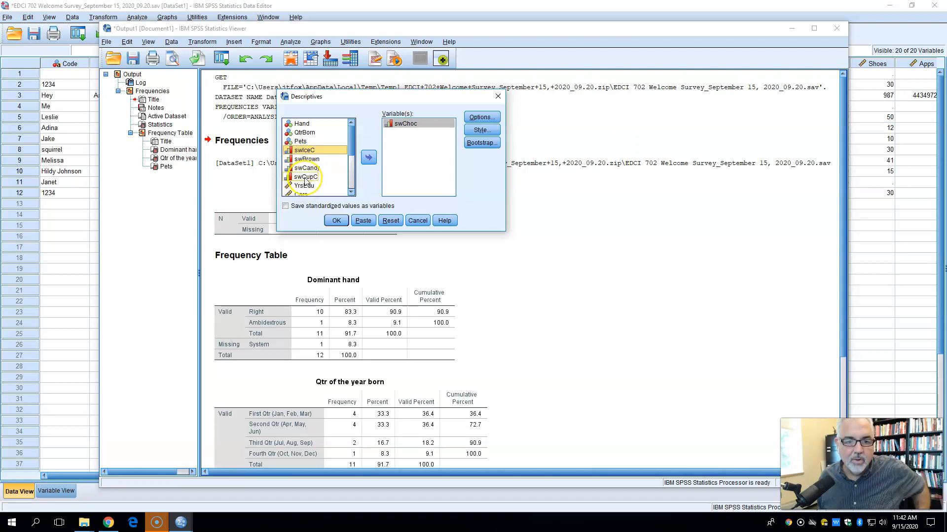
Add all variables from swIceC through frTrop to the Descriptives analysis.
scroll(308, 187, down, 3)
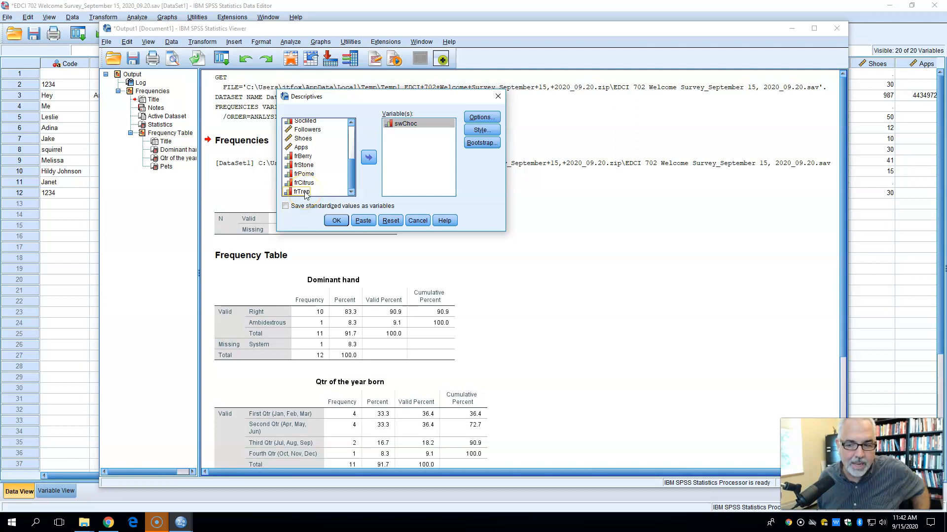
shift+click(305, 193)
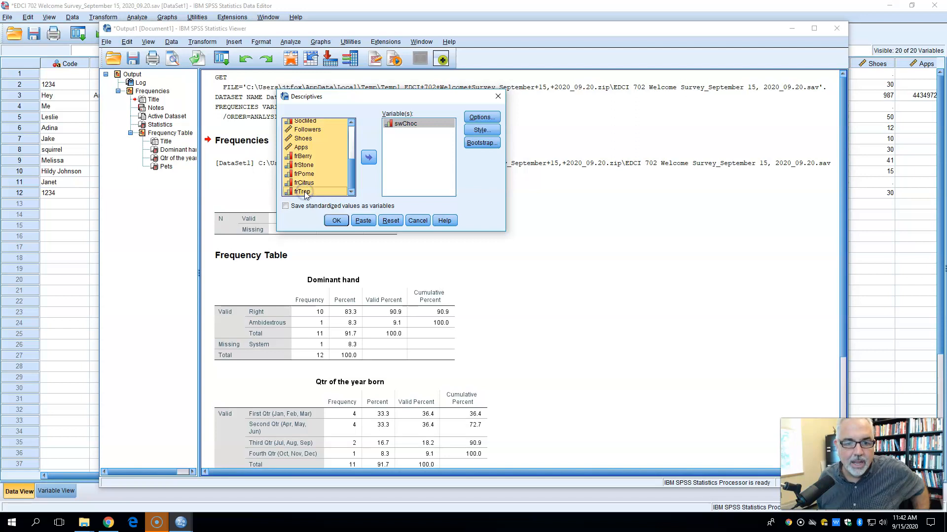
scroll(316, 177, up, 4)
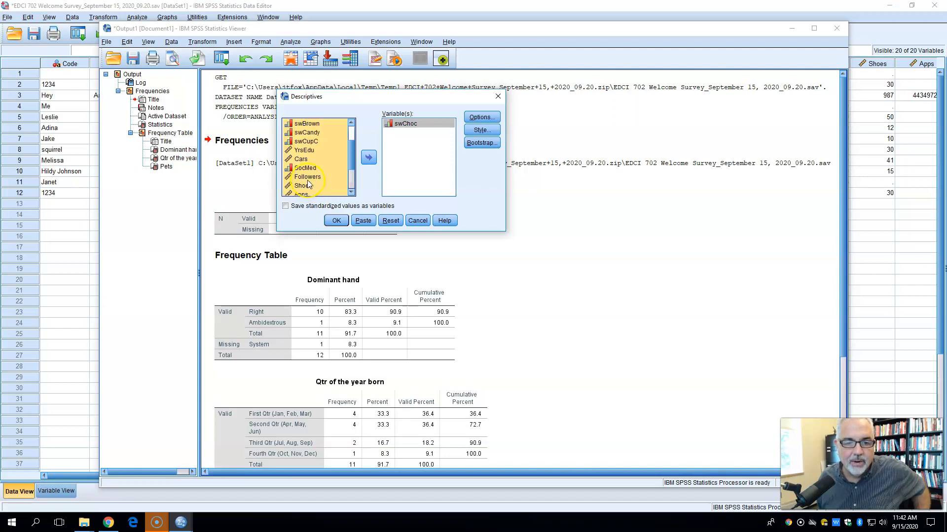
click(368, 157)
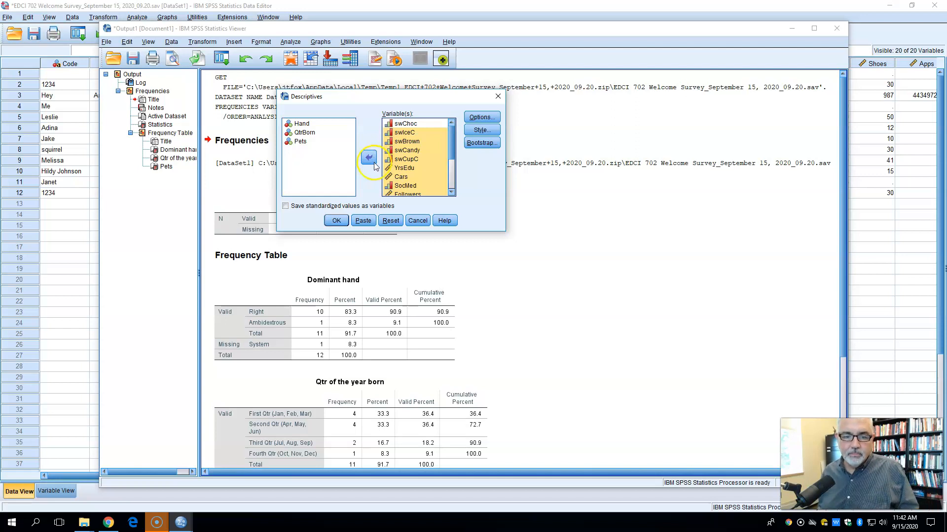
Check the Descriptives options and run the analysis with mean, standard deviation, minimum and maximum.
click(481, 117)
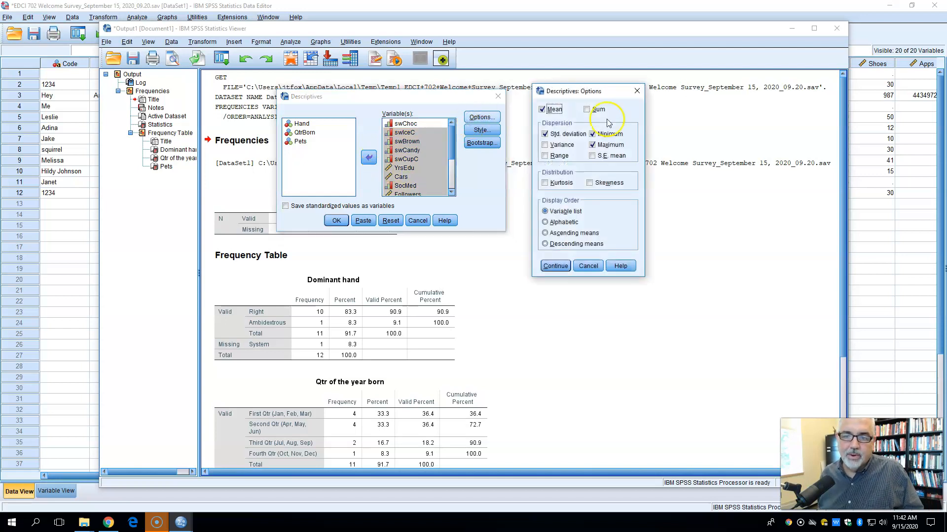
click(555, 267)
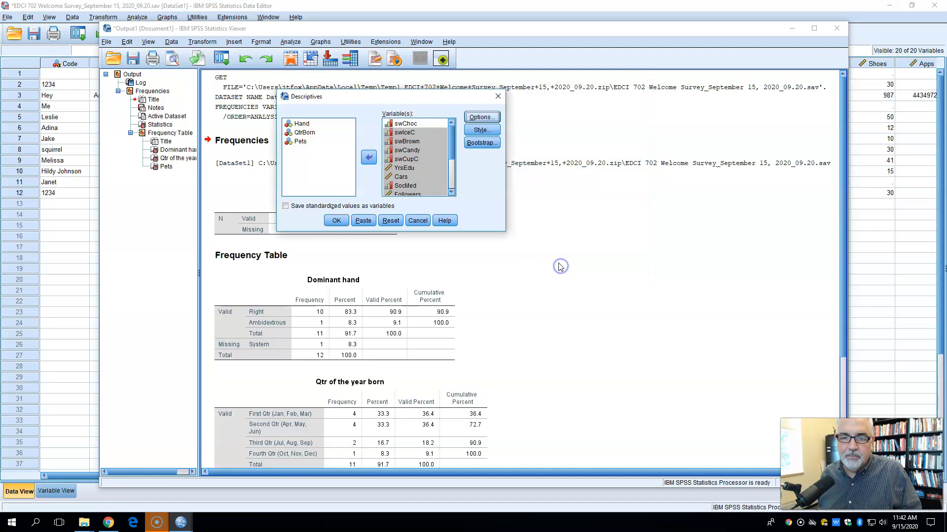
click(336, 221)
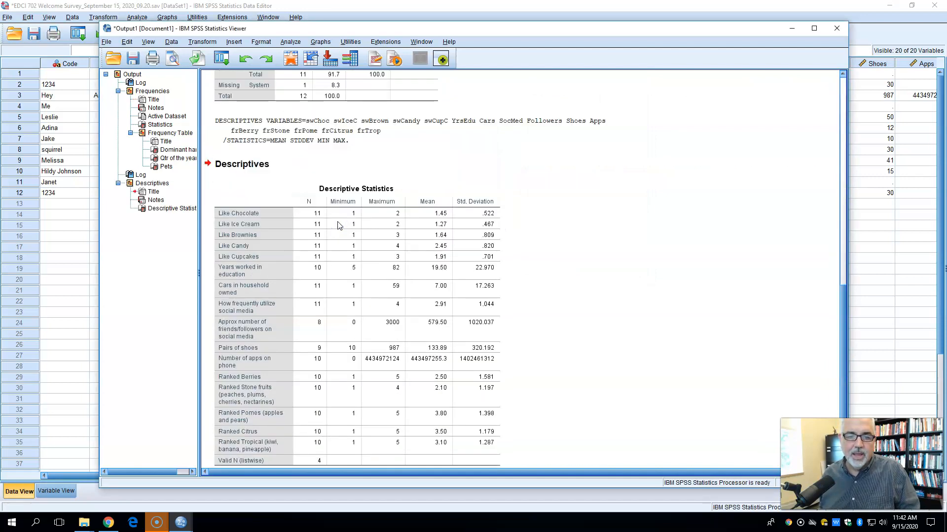
Examine the minimum, maximum, mean and standard deviation columns of the Descriptive Statistics table and return to the Data Editor.
scroll(648, 242, down, 1)
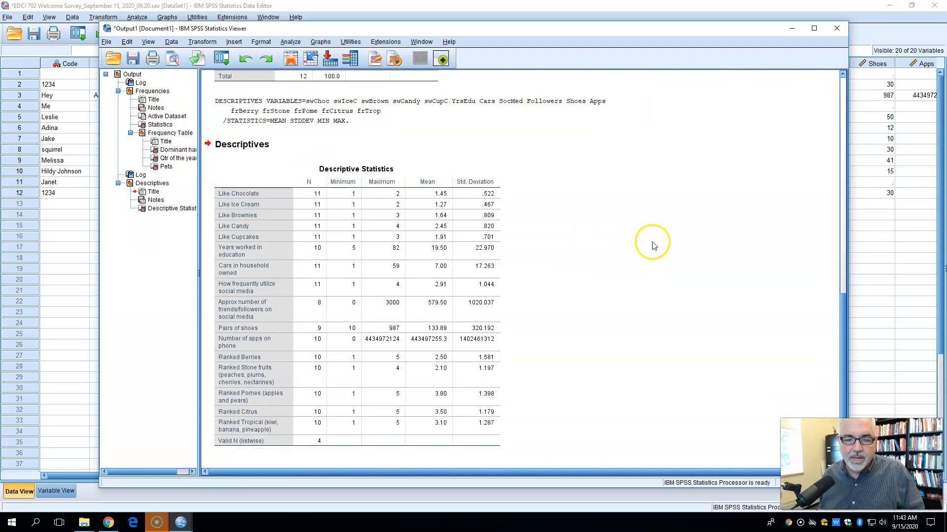
click(236, 206)
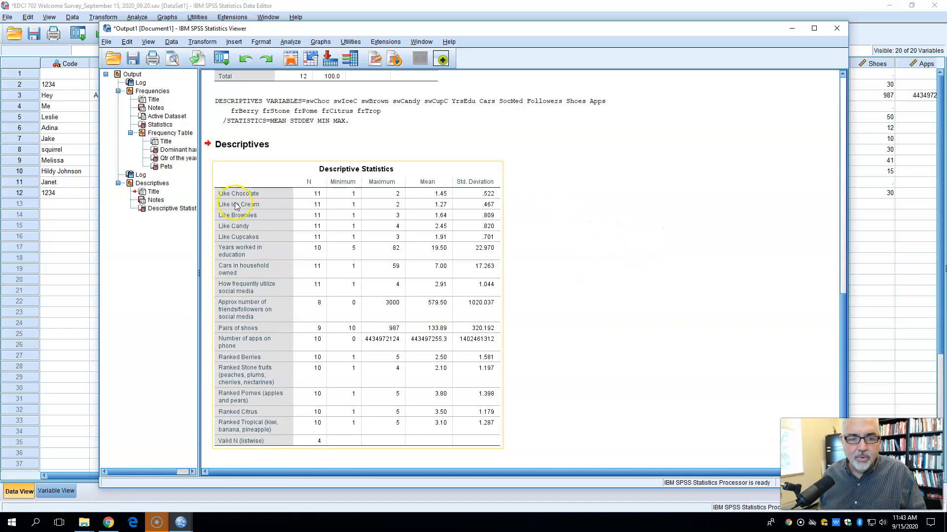
click(389, 187)
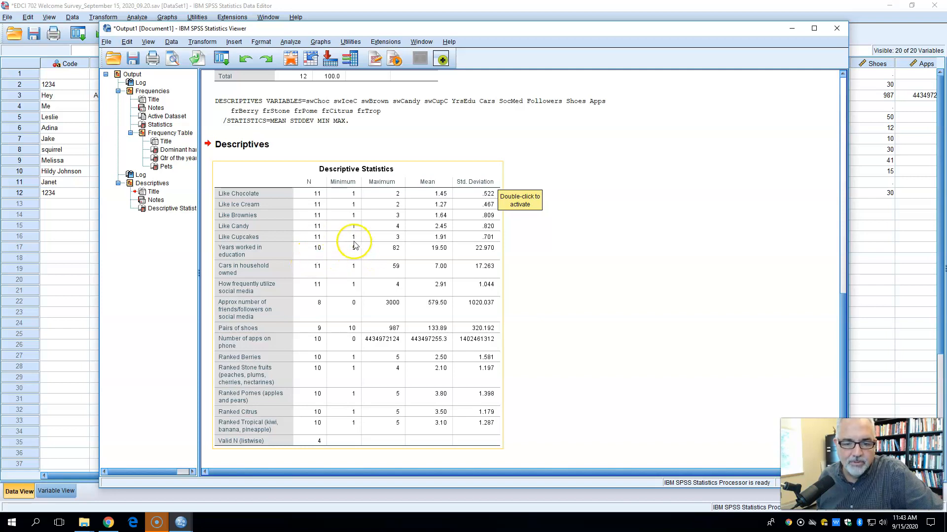
click(394, 252)
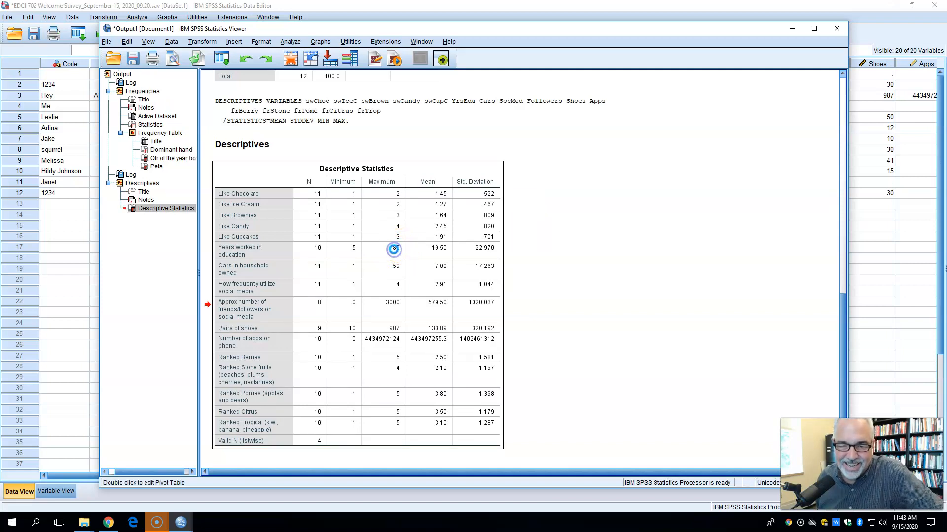
double_click(394, 250)
click(578, 250)
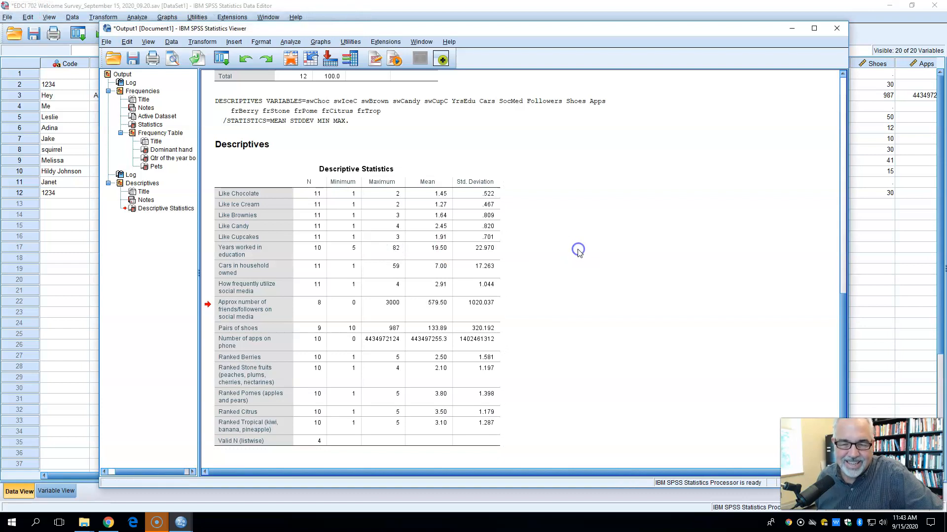
click(387, 250)
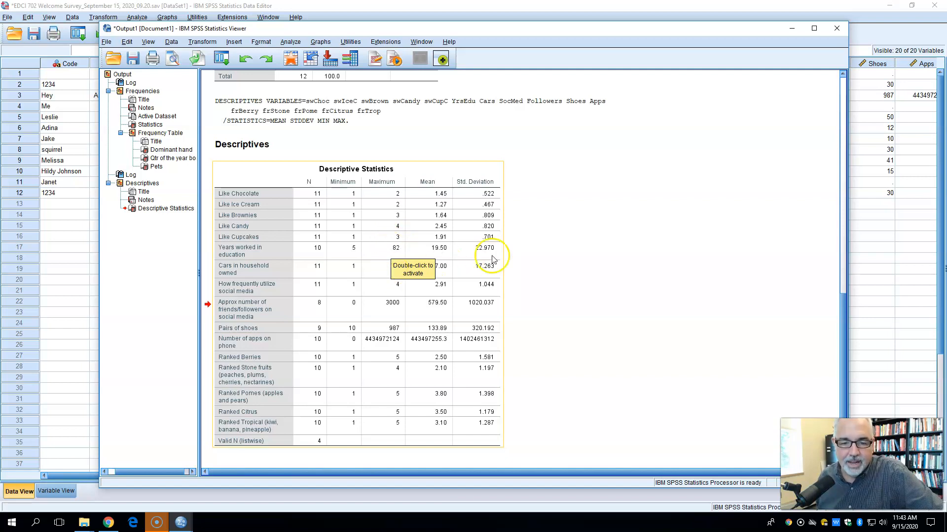
click(625, 270)
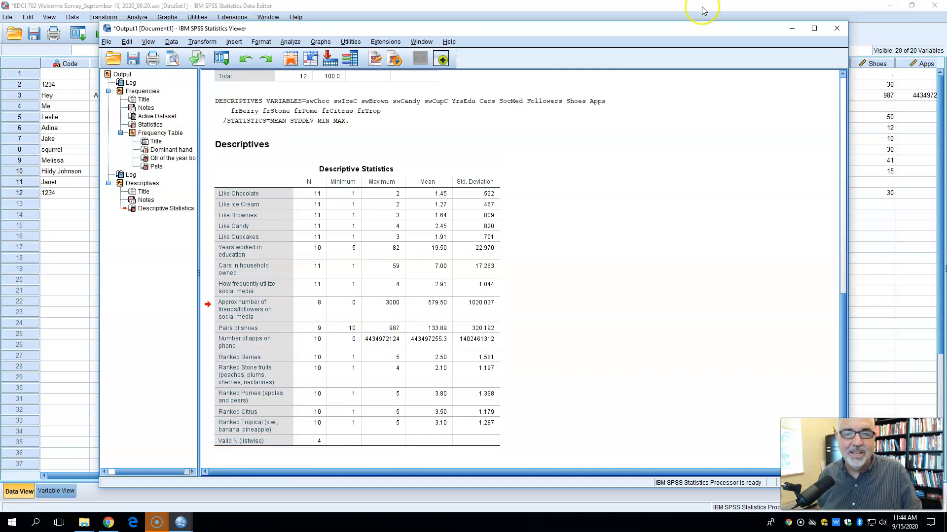
click(794, 33)
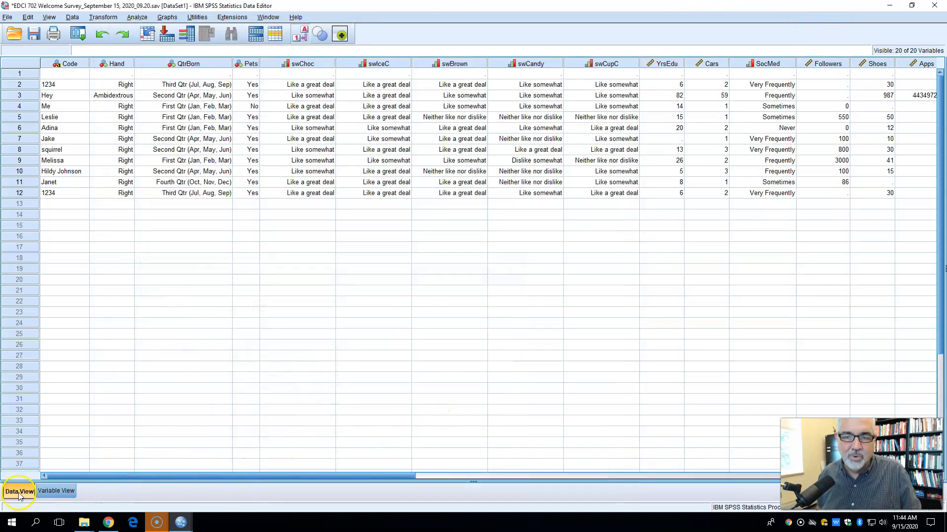
Sort the cases in descending order by YrsEdu.
click(158, 475)
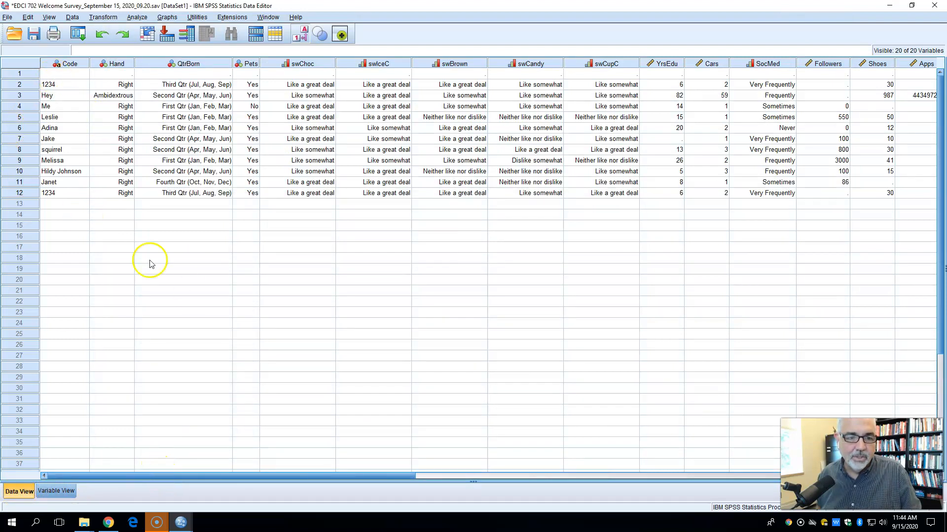
drag(377, 476, 482, 475)
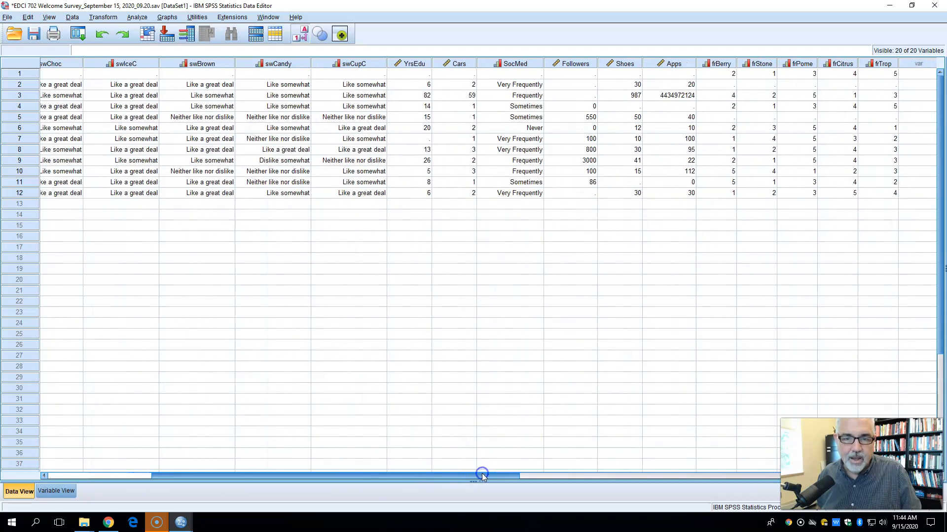
click(409, 64)
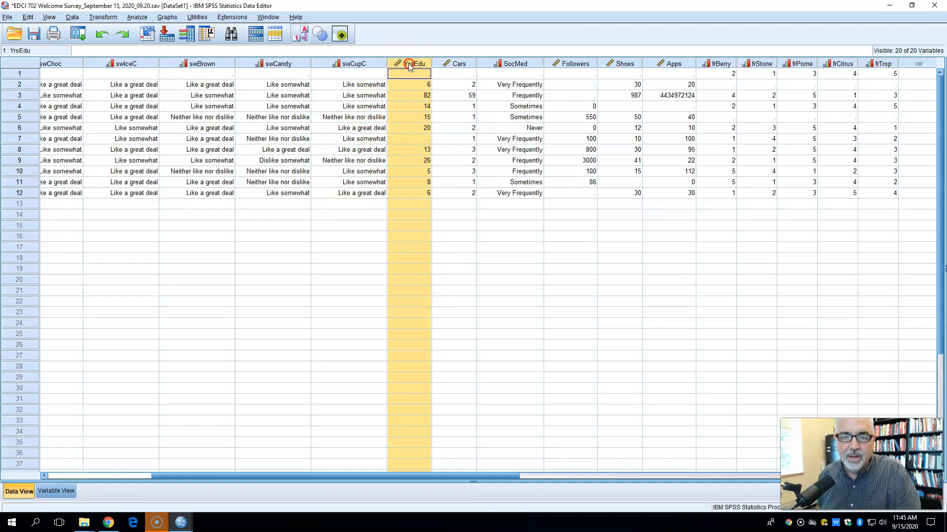
right_click(409, 66)
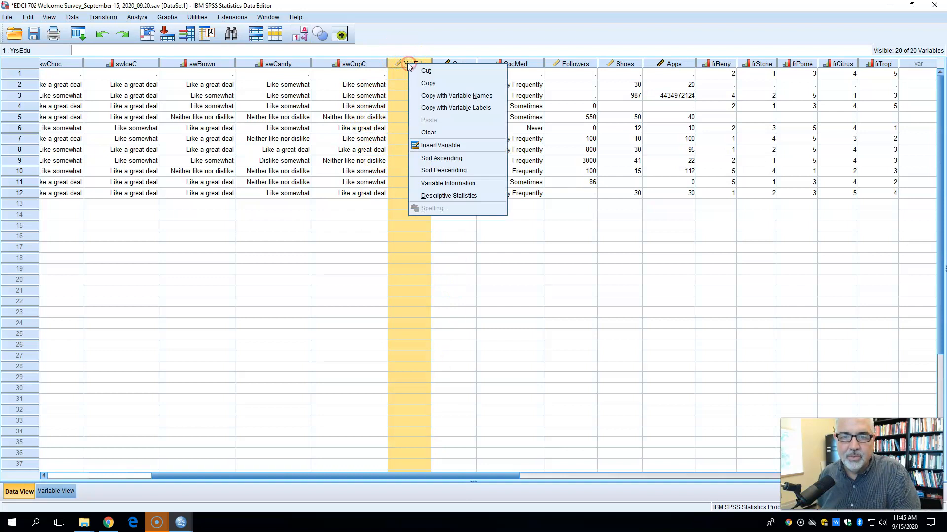
click(439, 171)
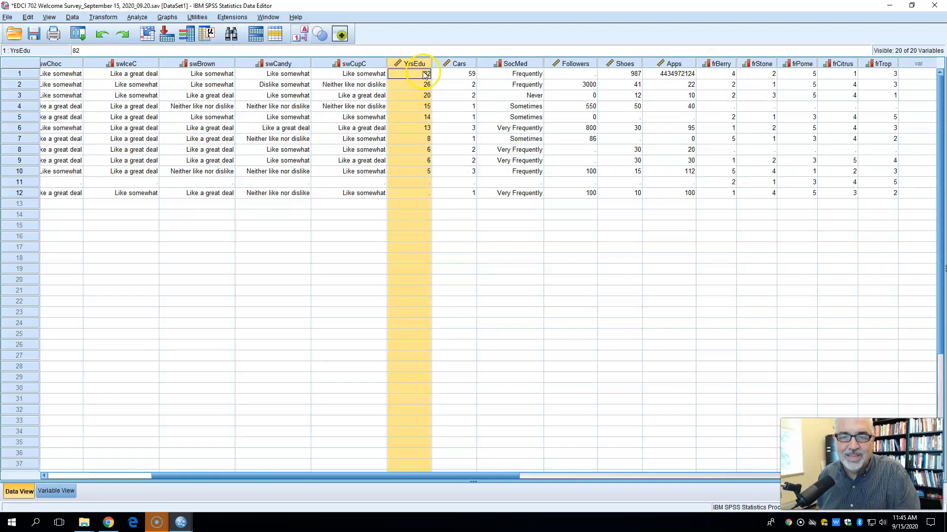
click(422, 225)
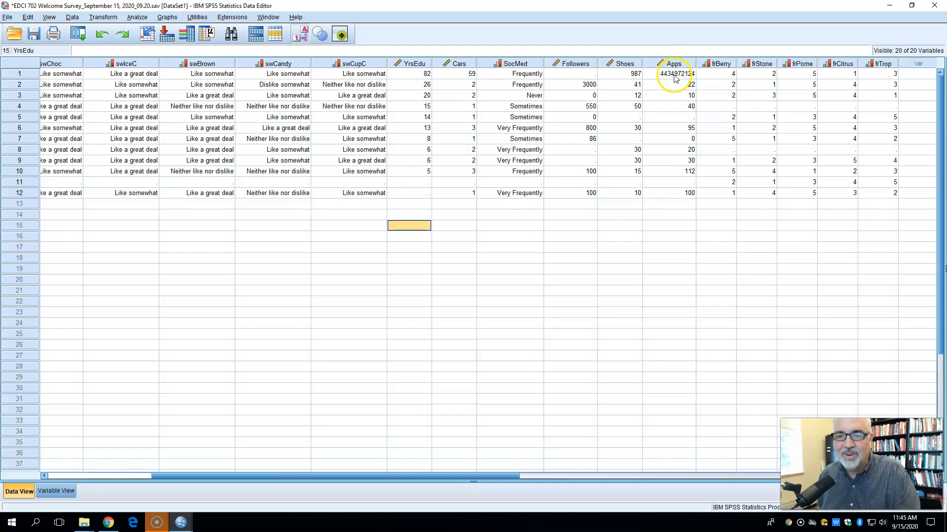
Delete the outlier case in row 1, whose code is Hey, from the dataset.
click(23, 74)
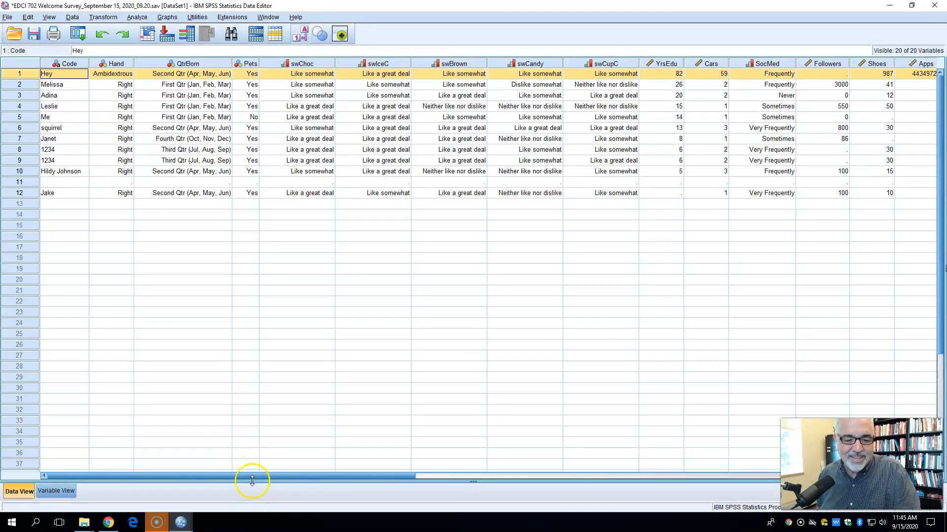
drag(249, 476, 430, 474)
drag(279, 493, 182, 488)
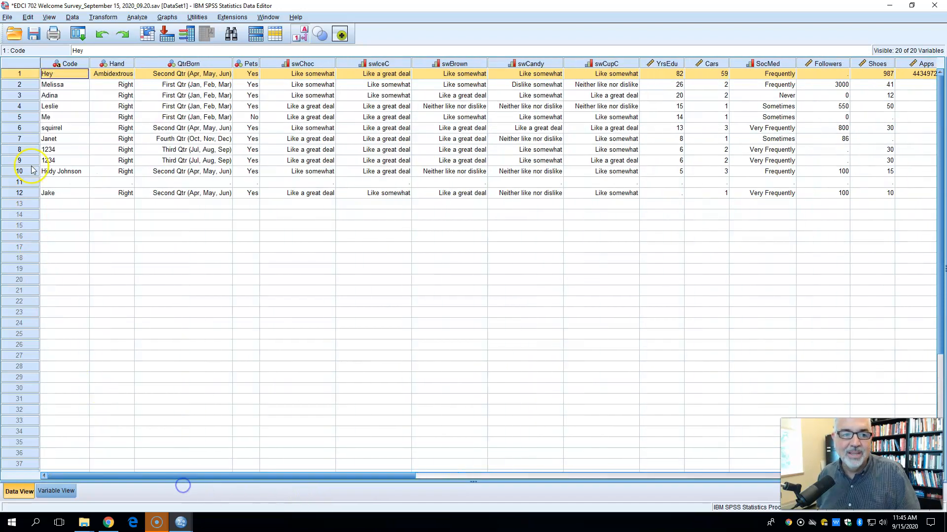
right_click(26, 78)
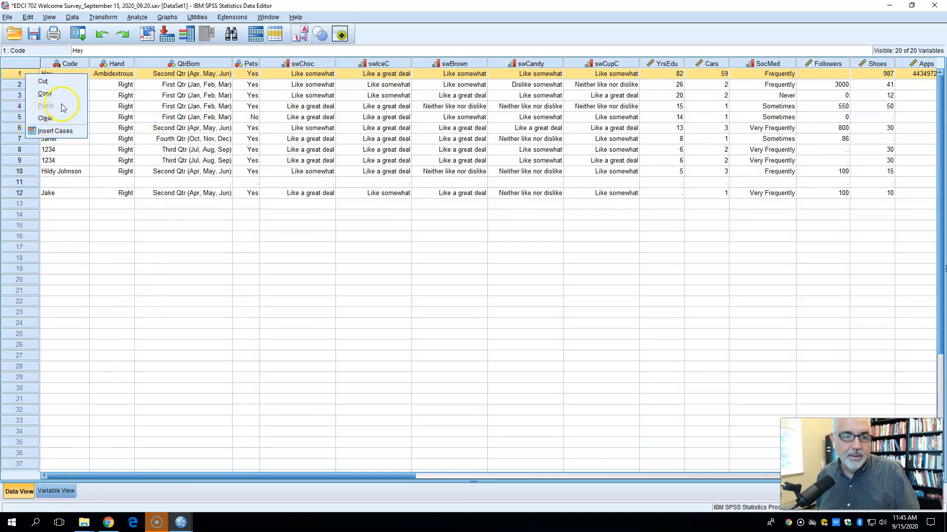
click(46, 118)
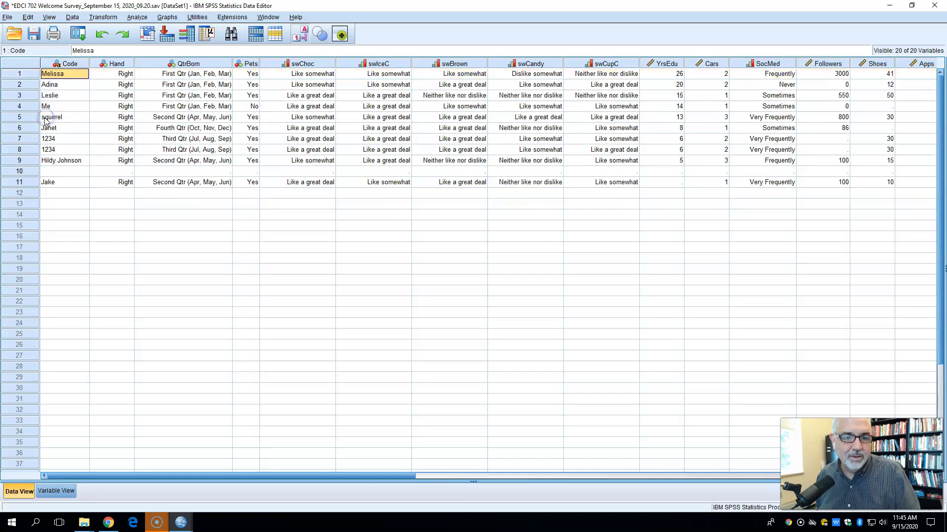
Check the values across the mostly empty case in row 10 and delete that case.
drag(285, 475, 191, 486)
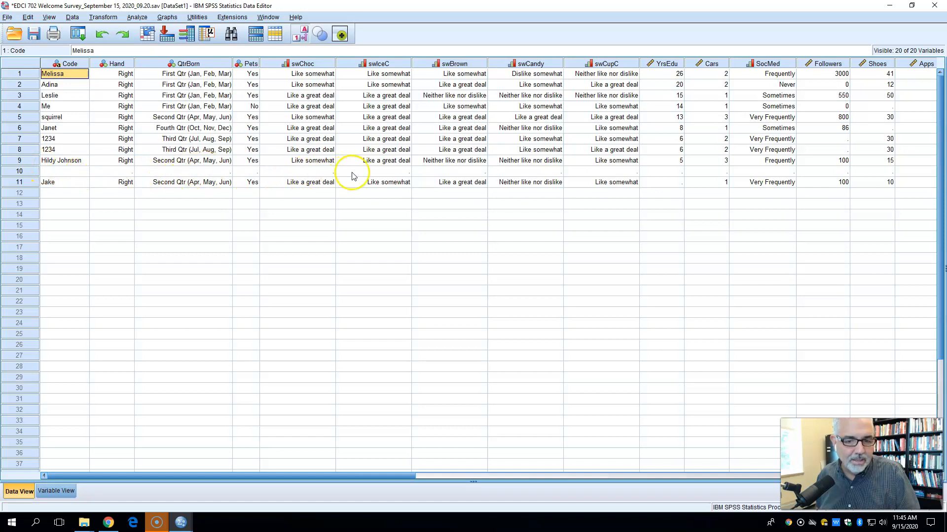
click(23, 172)
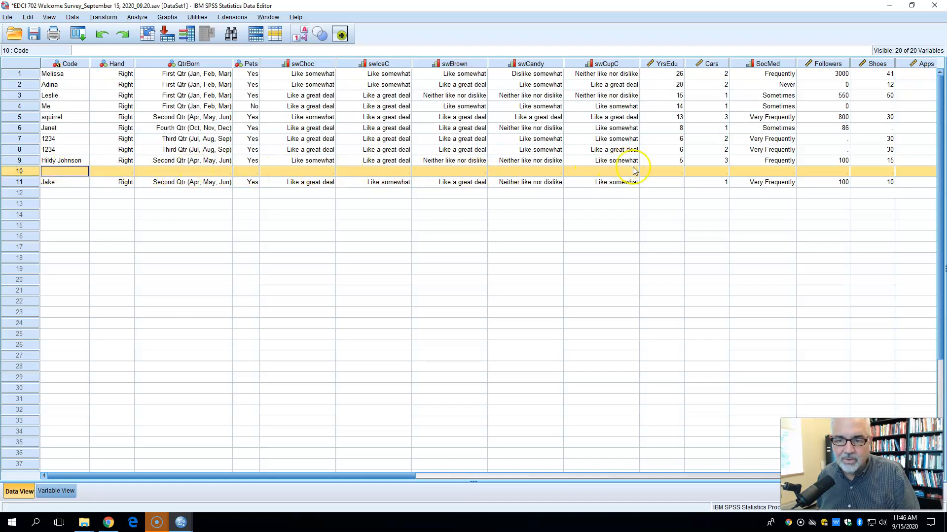
drag(194, 482, 334, 479)
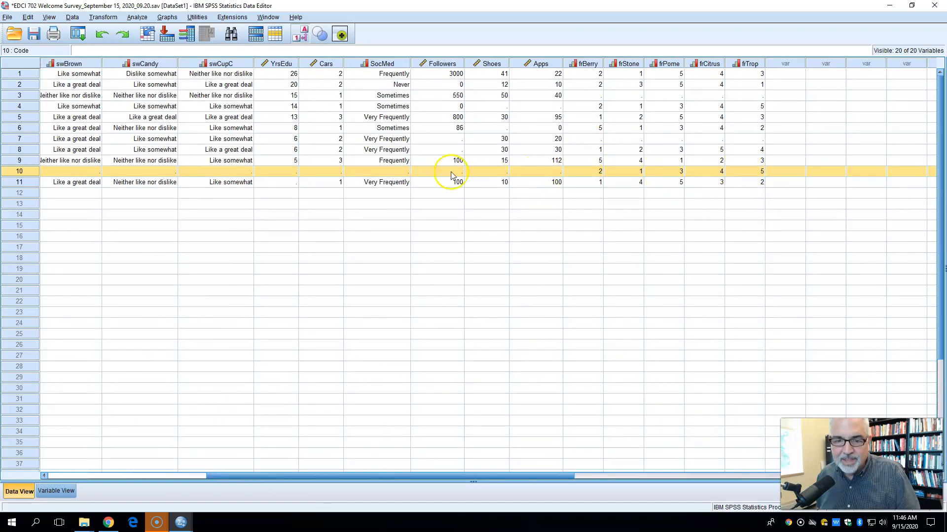
drag(281, 477, 69, 474)
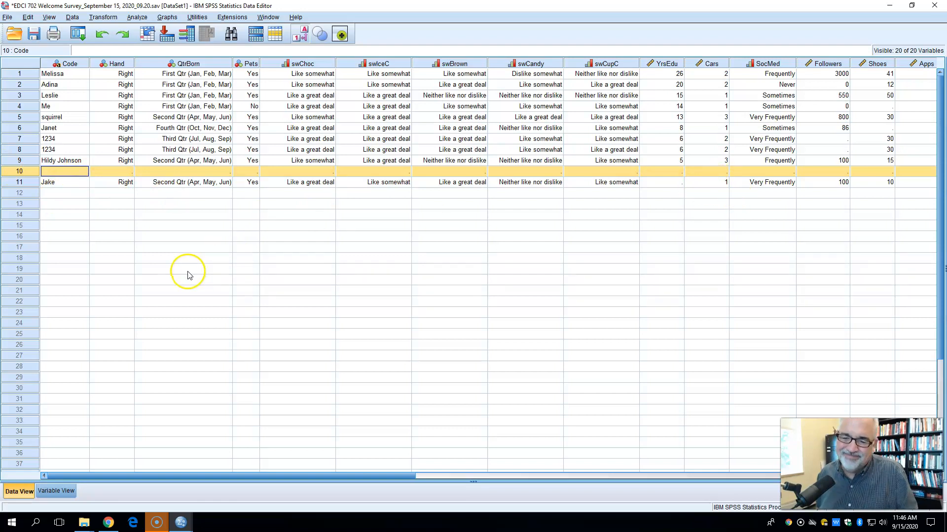
right_click(31, 172)
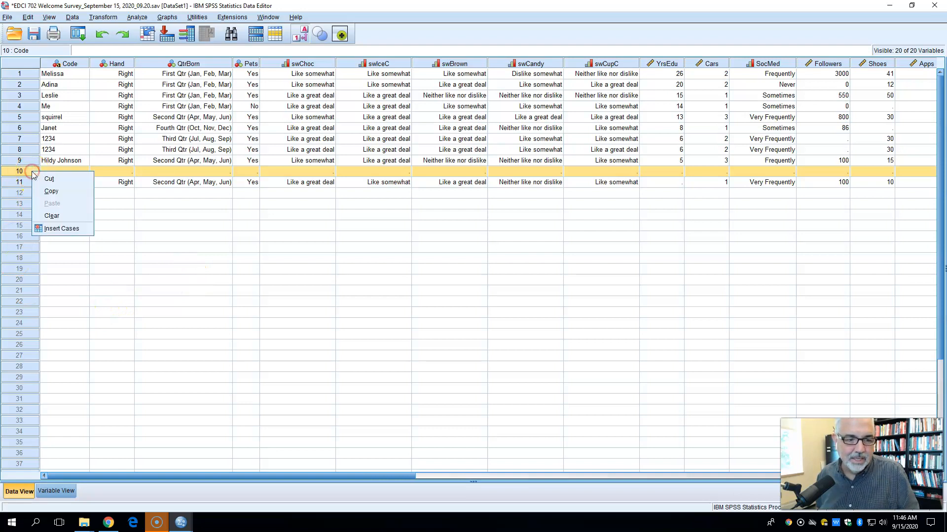
click(50, 215)
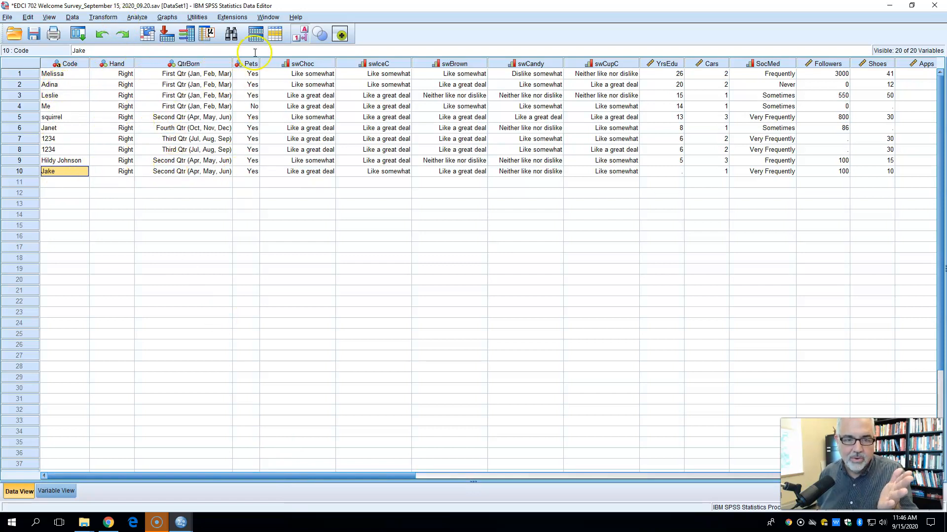
Examine the remaining cases for missing values, looking at the YrsEdu and Cars cells of row 10 and the fruit ranking columns.
drag(349, 476, 481, 483)
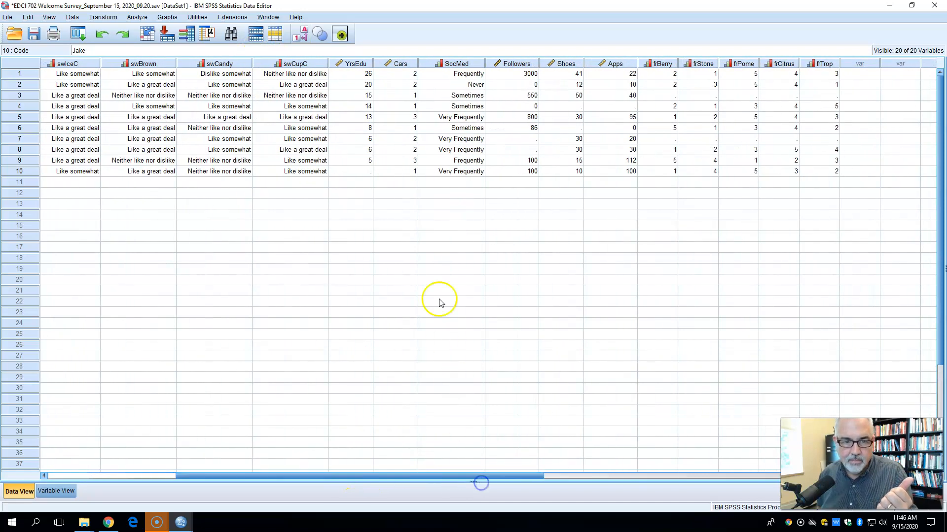
click(348, 171)
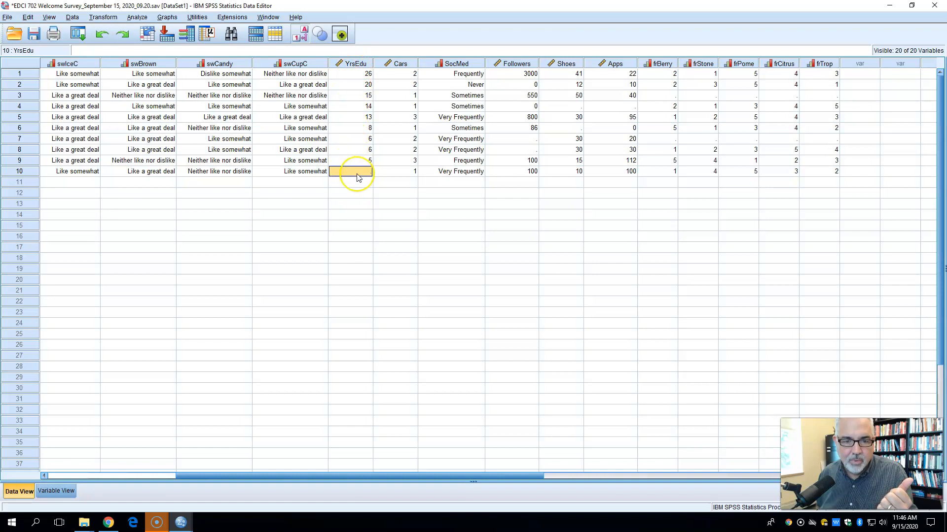
click(363, 176)
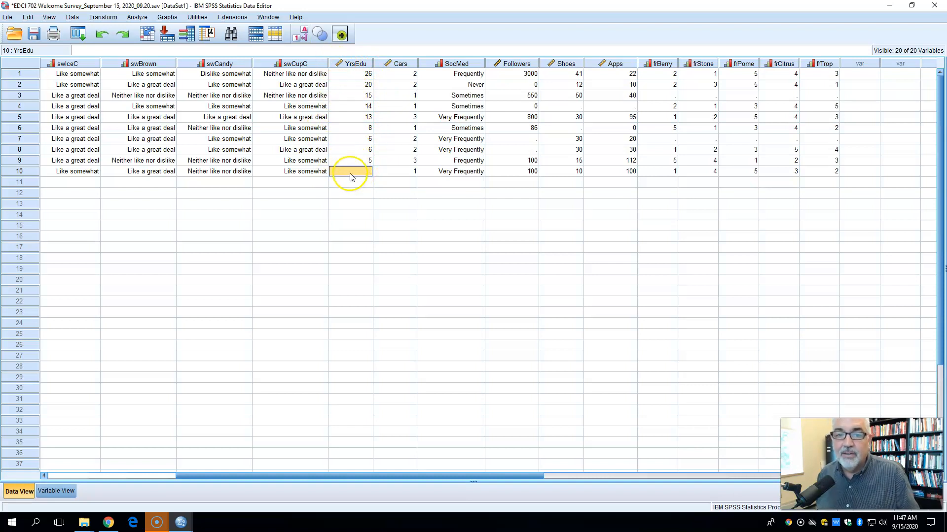
click(402, 173)
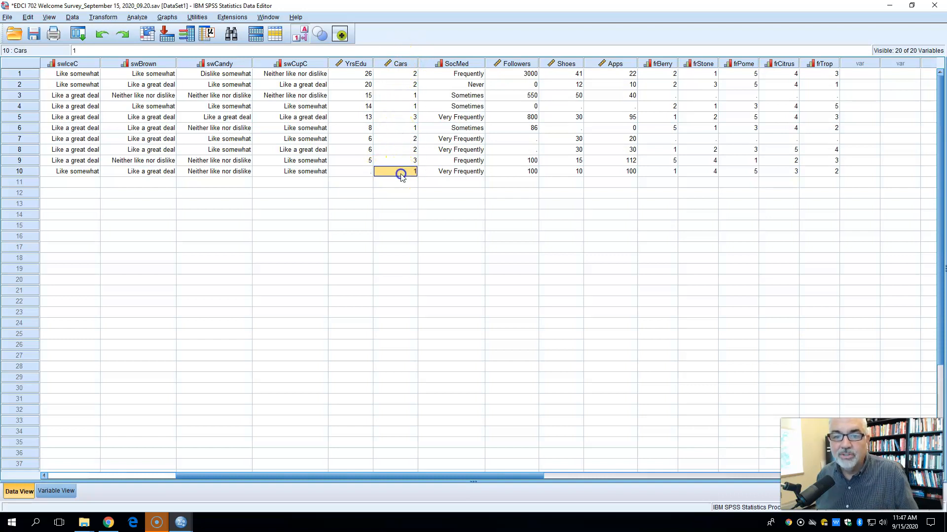
click(394, 64)
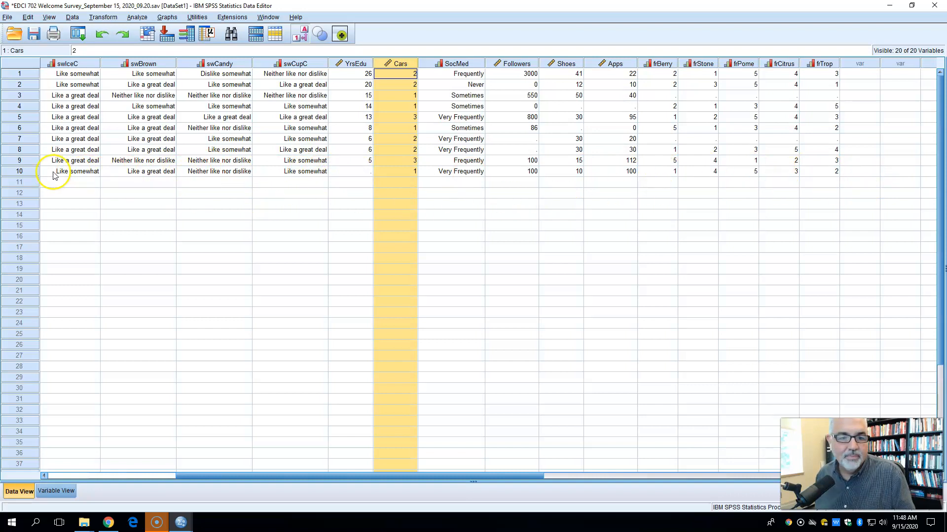
click(290, 191)
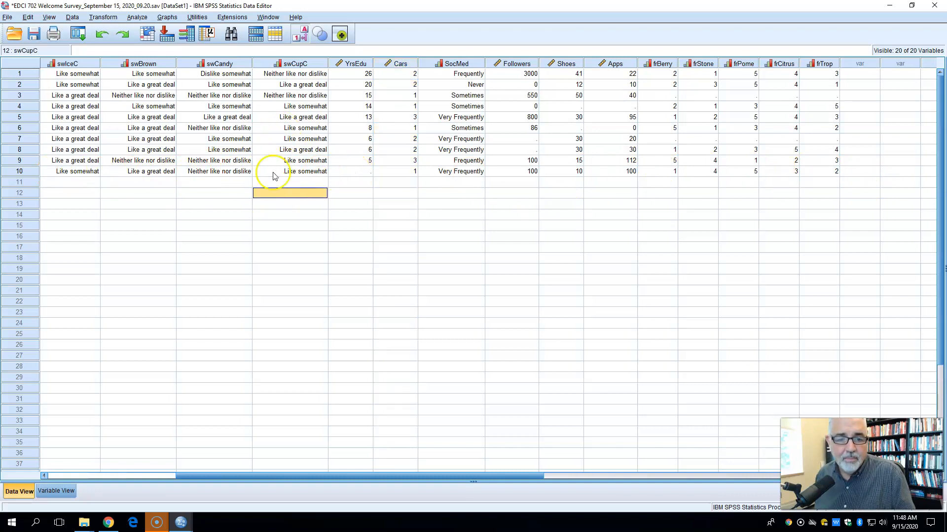
click(20, 172)
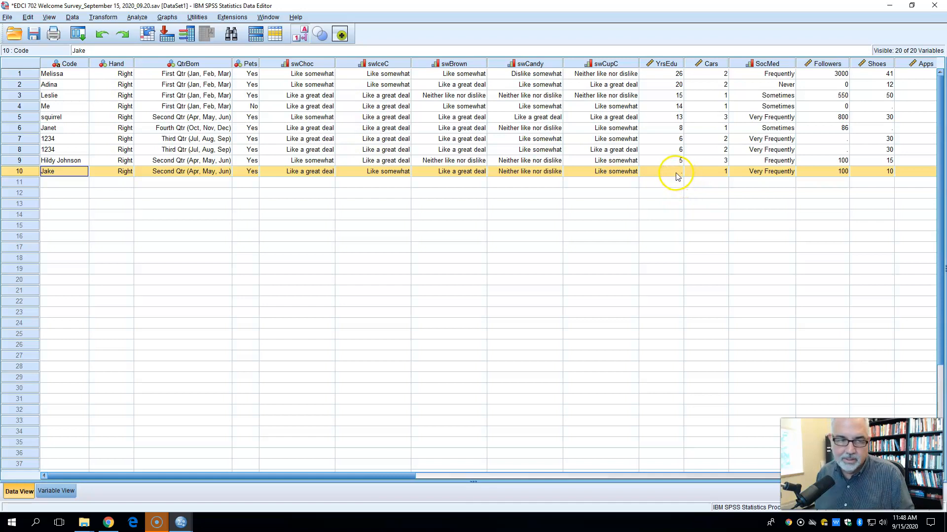
drag(397, 477, 592, 463)
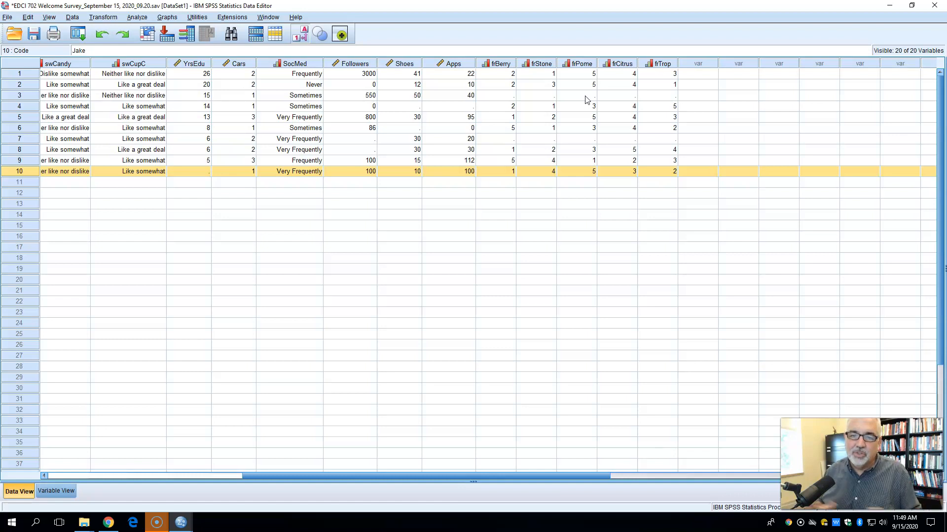
drag(513, 477, 200, 471)
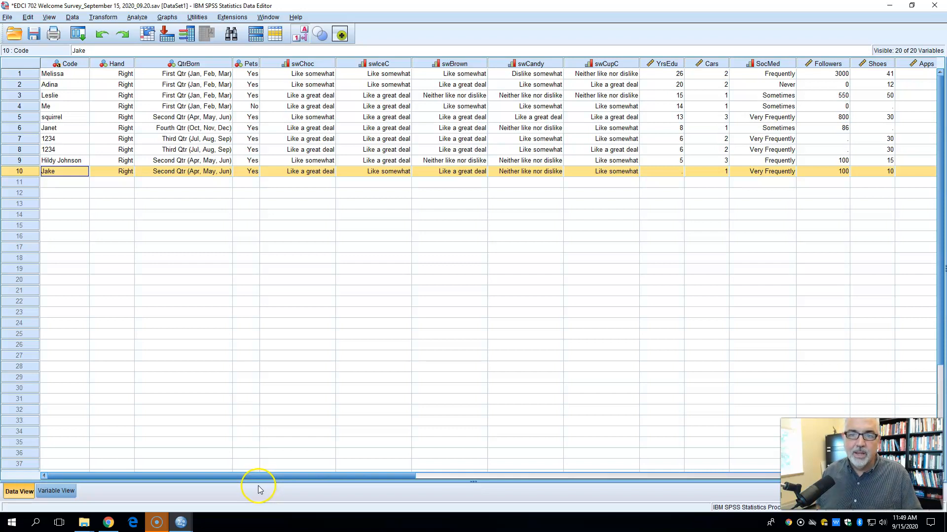
click(143, 18)
mouse_move(150, 41)
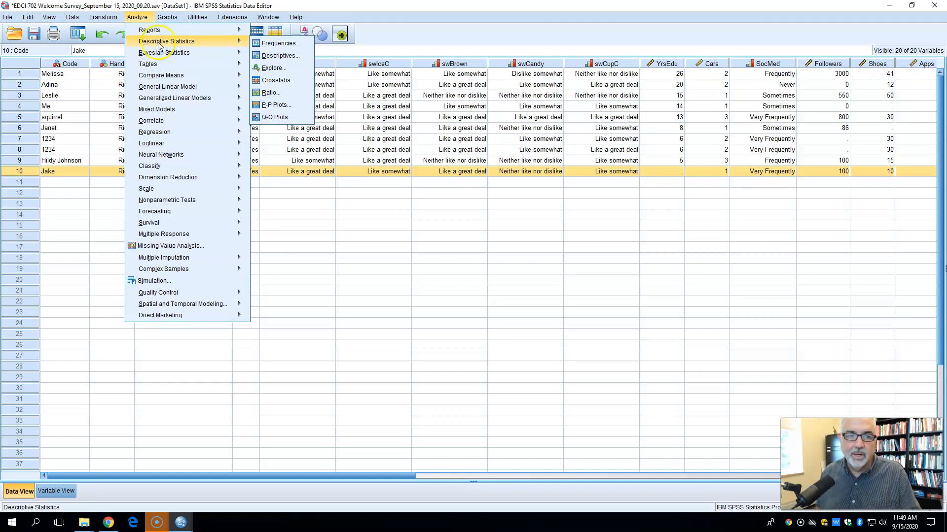
click(332, 281)
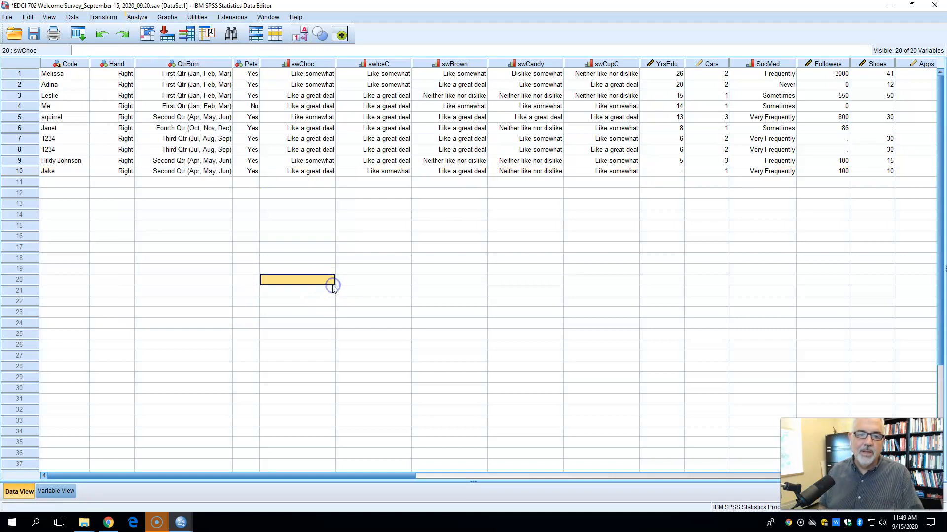
click(390, 270)
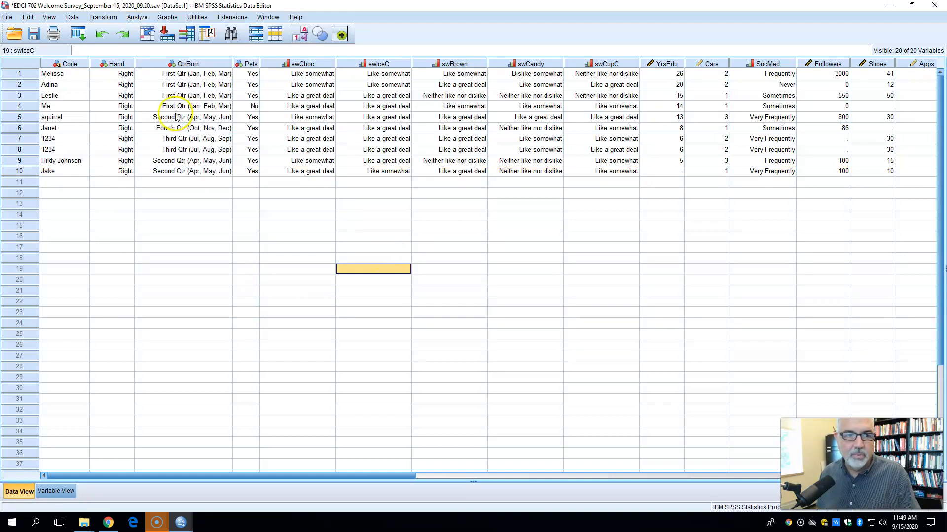
click(100, 20)
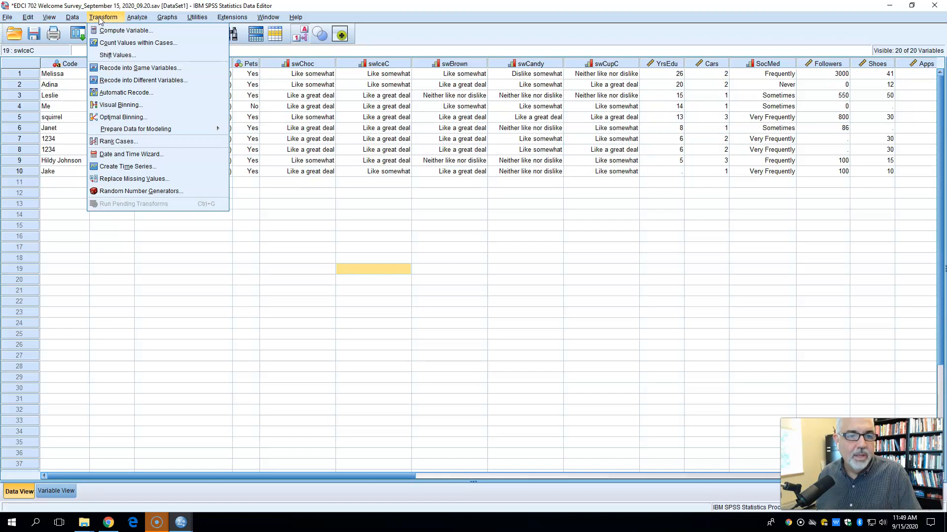
click(63, 247)
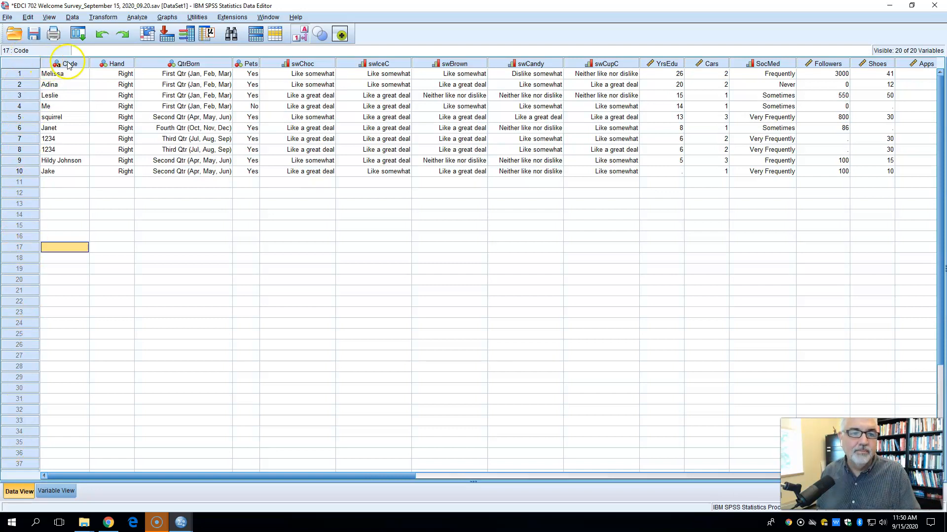
mouse_move(63, 66)
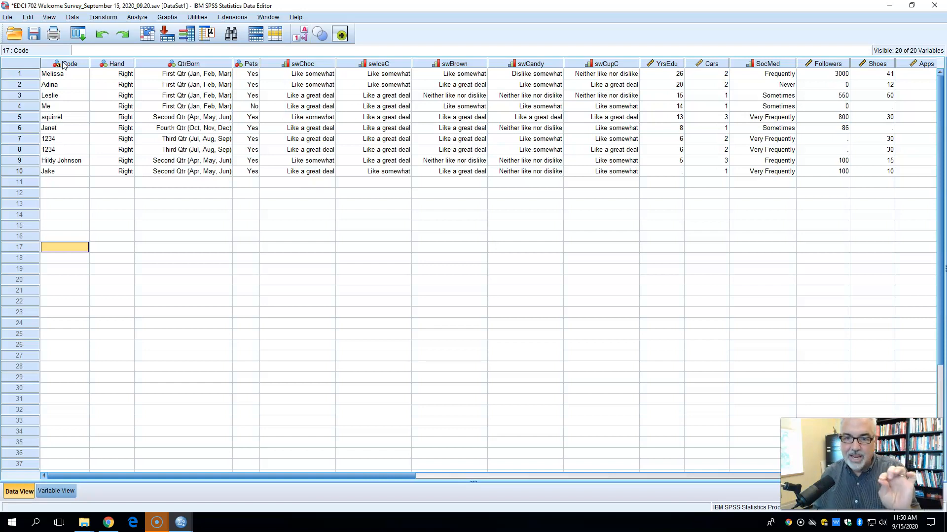
Start a Compute Variable transformation and insert $Casenum from the All function group as its numeric expression.
click(104, 18)
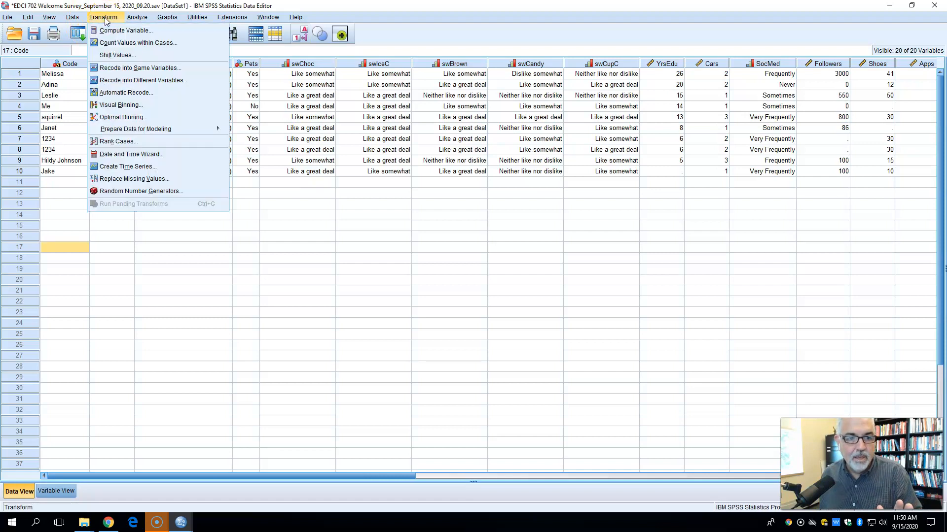
click(110, 32)
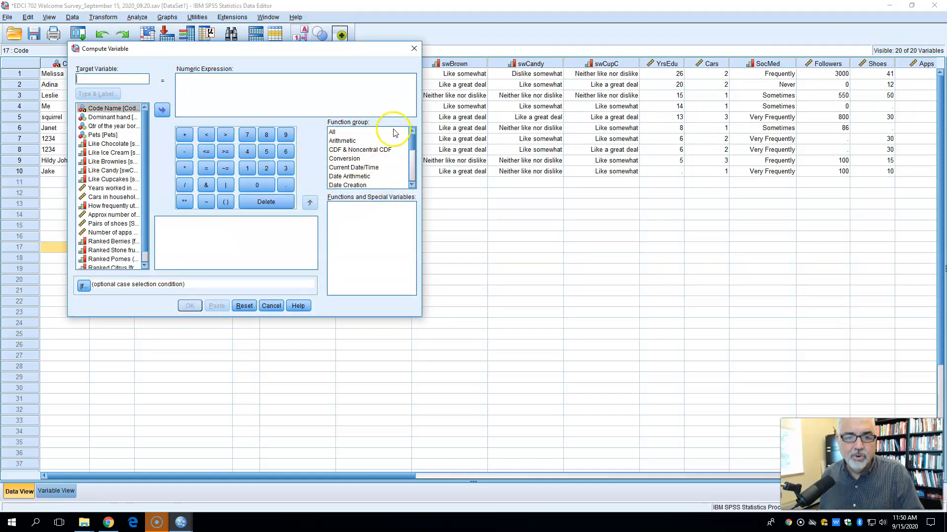
click(333, 133)
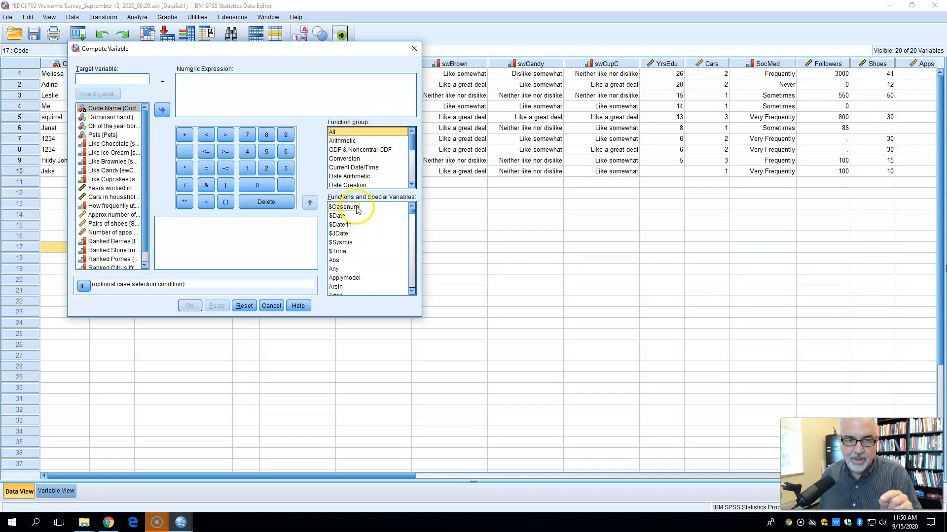
double_click(345, 207)
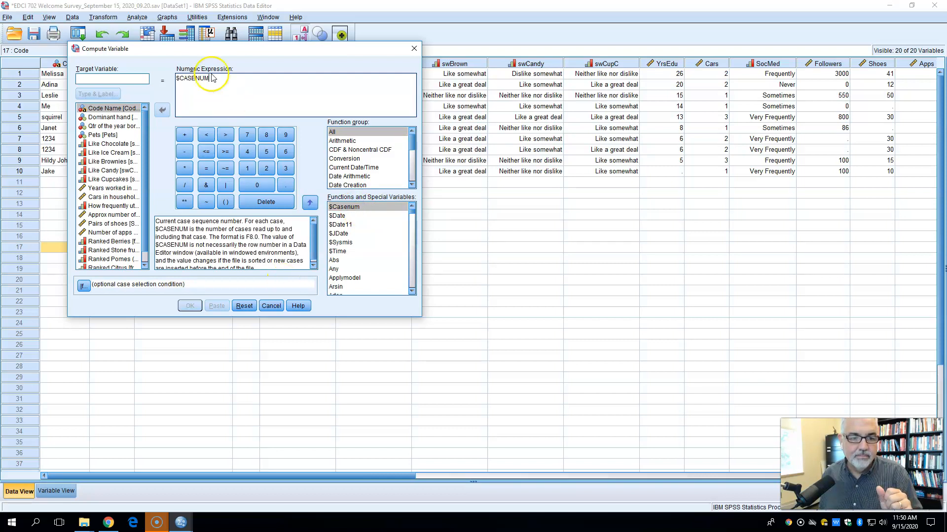
Compute the target variable Case from the $CASENUM expression and return to the dataset.
click(134, 80)
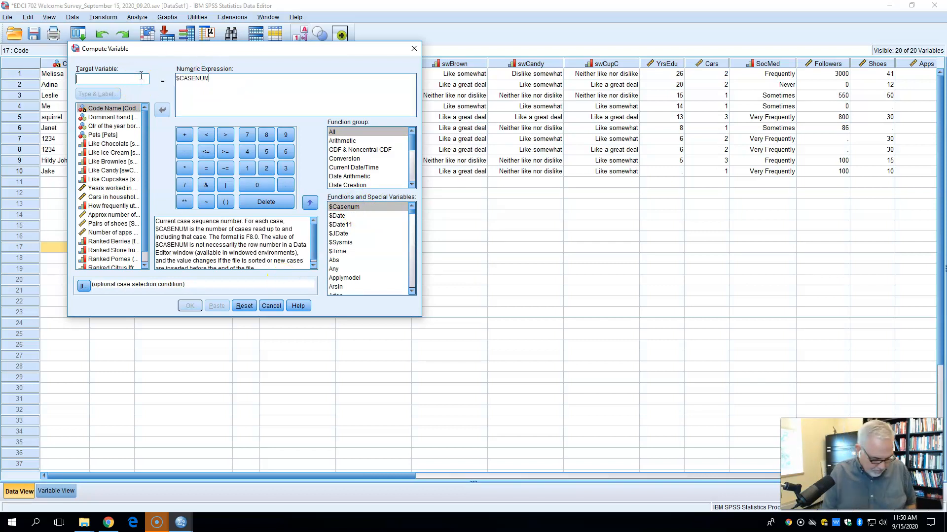
text(Case)
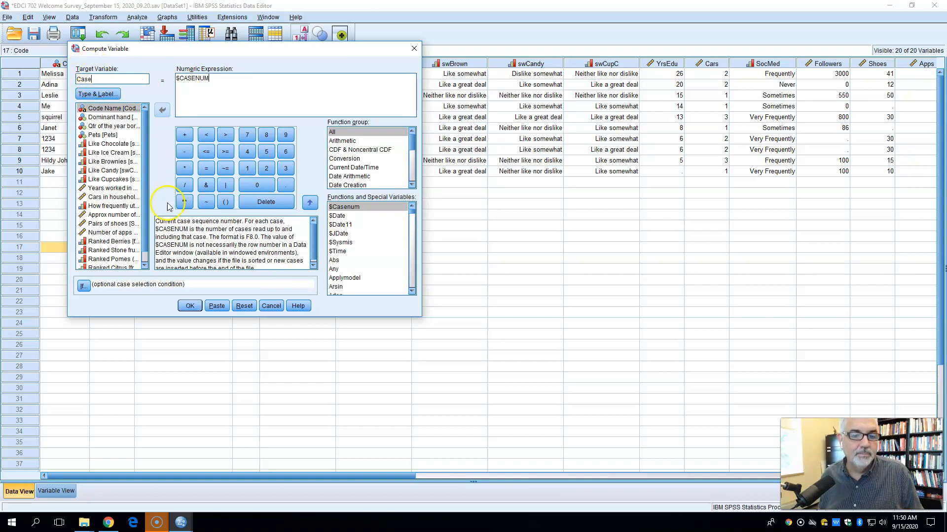
click(191, 310)
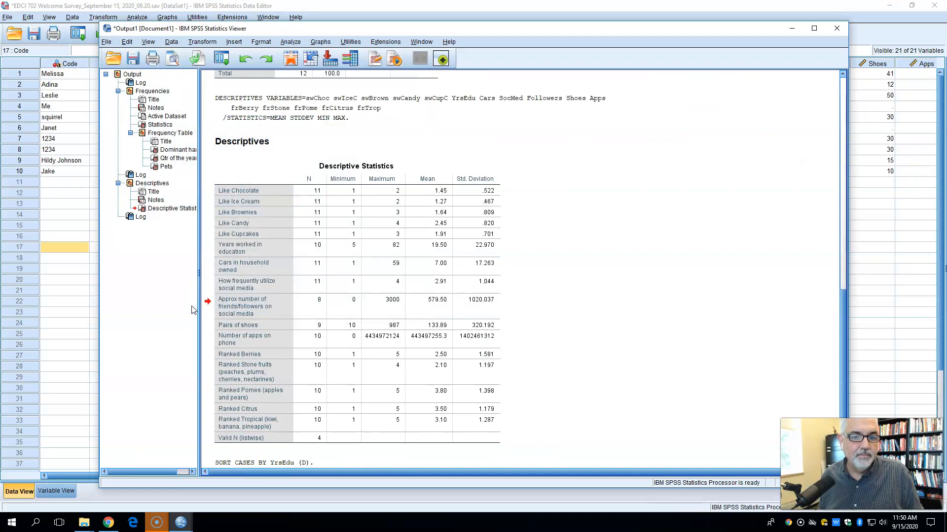
click(792, 28)
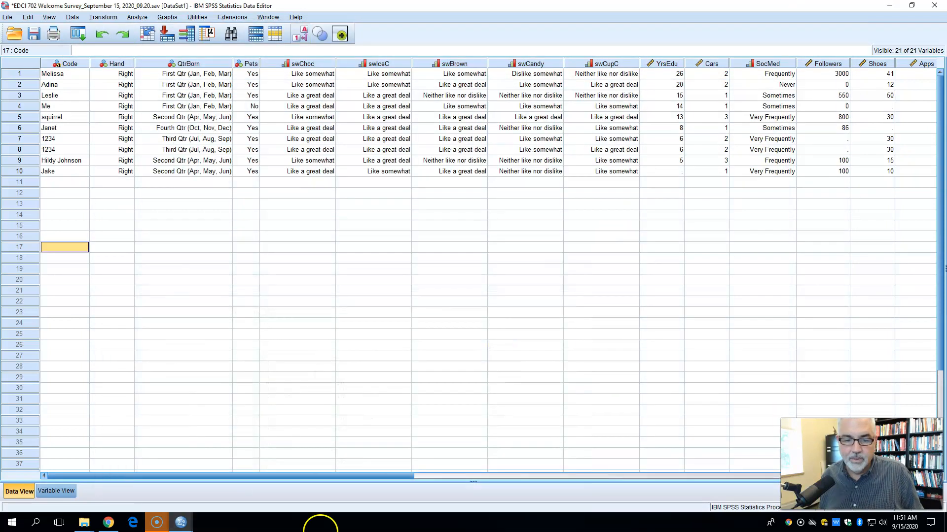
Give the Case variable the label Case Number and set its decimals to 0.
click(50, 493)
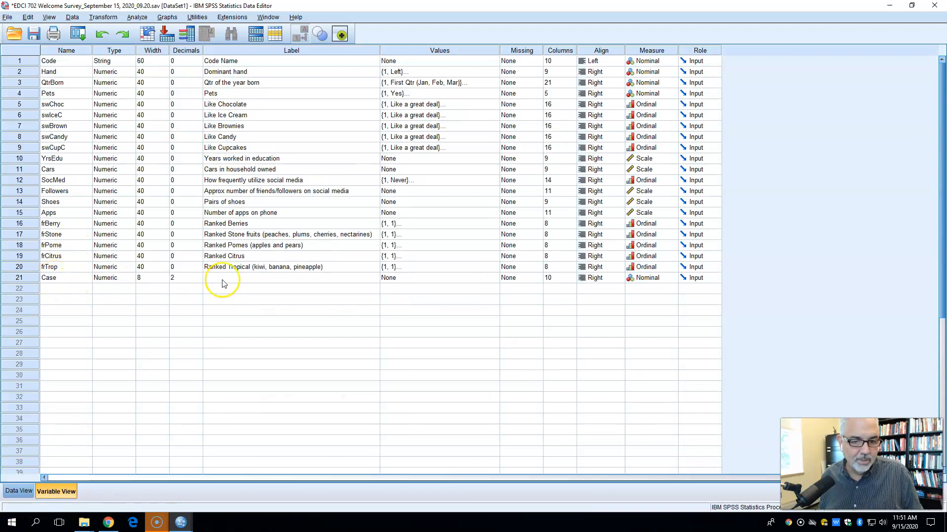
click(243, 278)
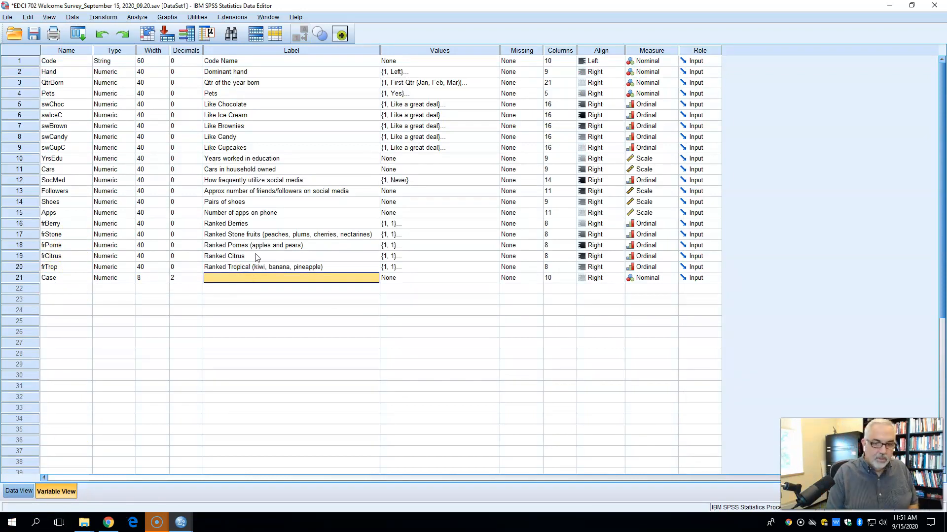
text(Case Number)
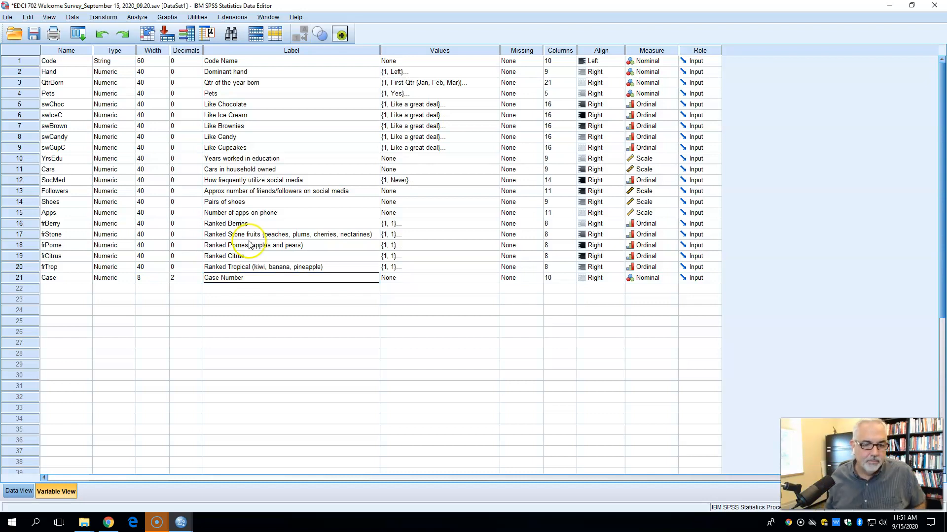
click(190, 278)
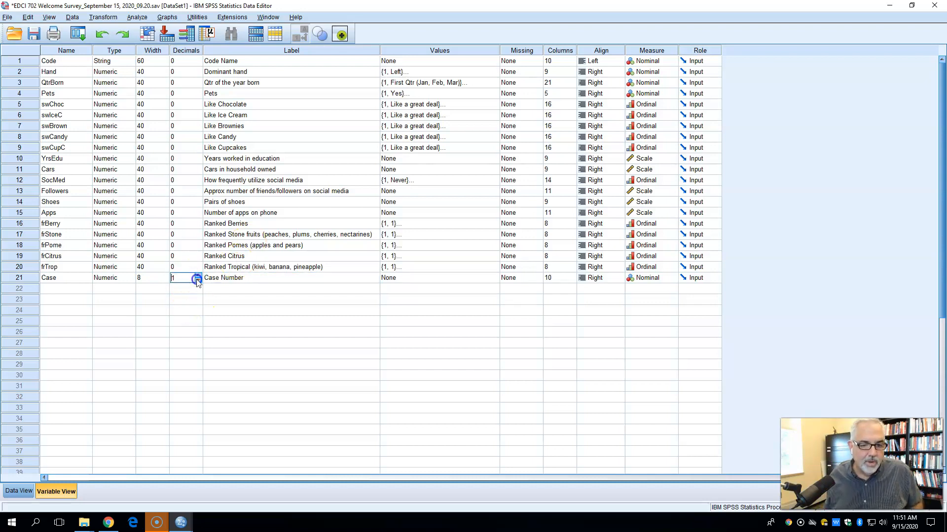
Review the Case variable's values, missing, columns, alignment and measure settings.
click(415, 278)
click(511, 278)
click(557, 277)
click(599, 278)
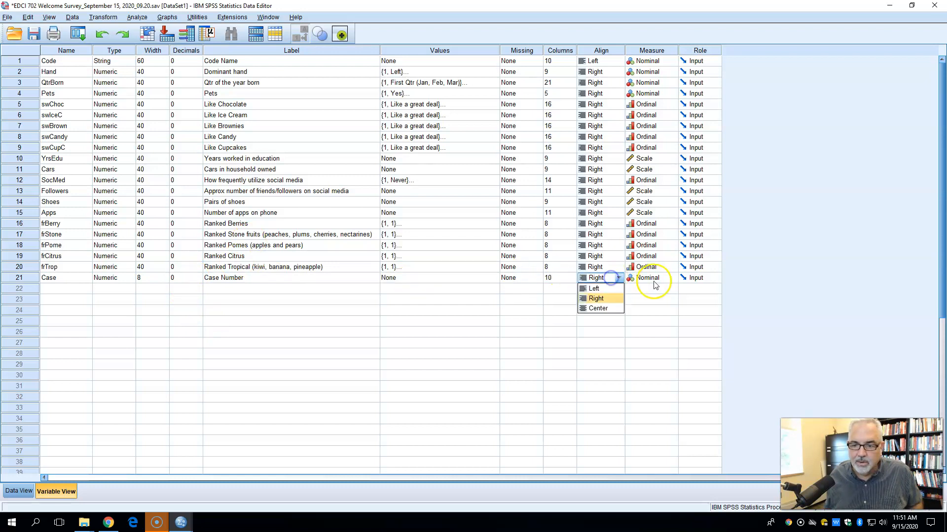
click(653, 278)
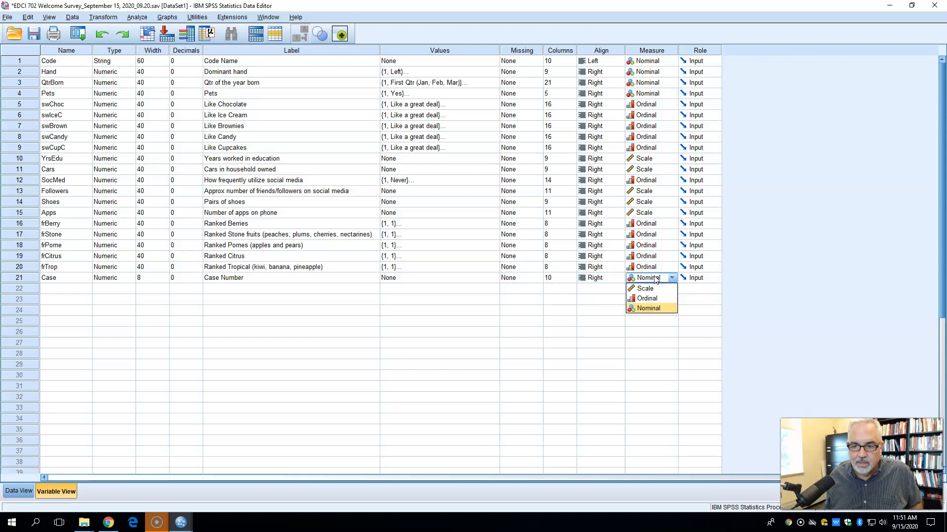
click(654, 279)
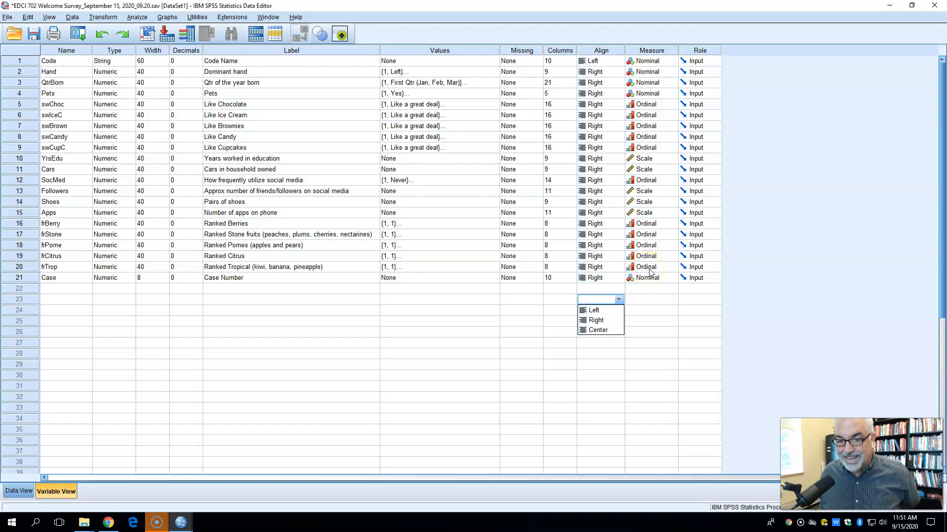
click(181, 313)
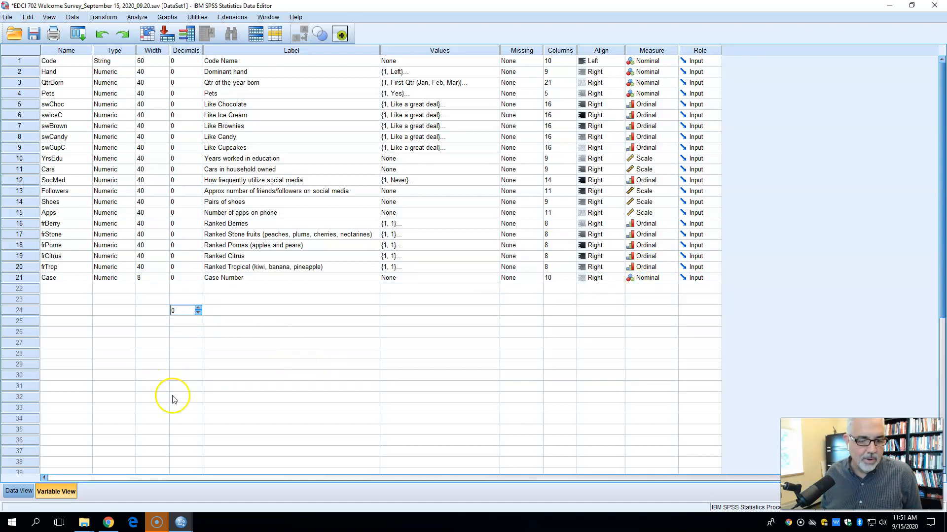
Locate the Case column at the end of the data and move it between Shoes and Apps.
click(17, 491)
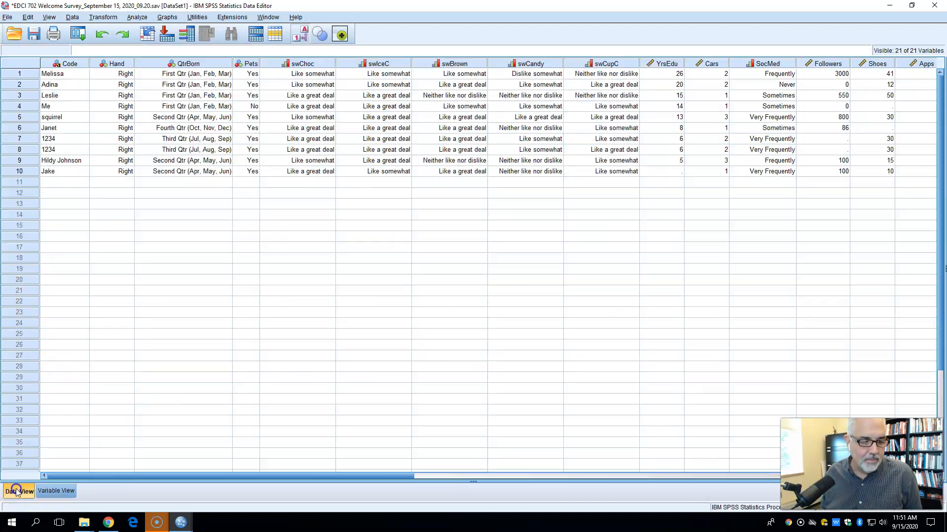
drag(205, 472, 443, 475)
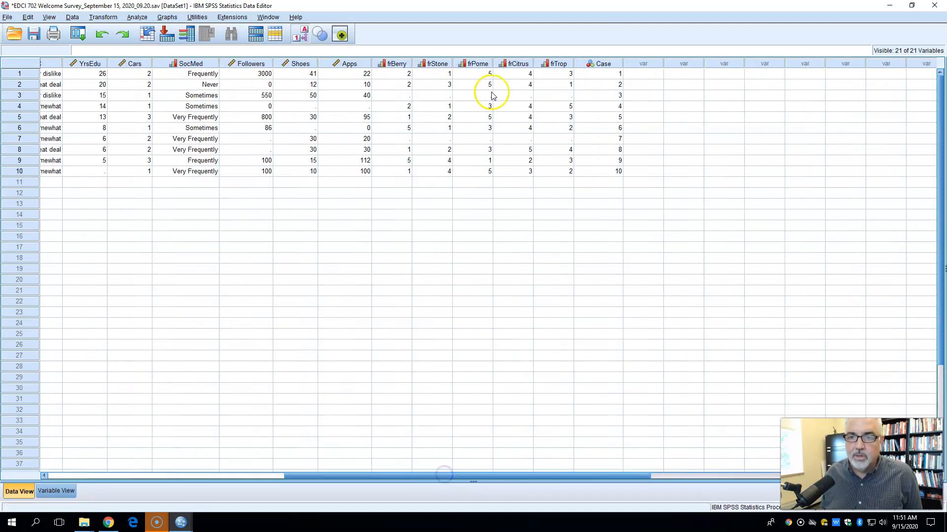
click(591, 66)
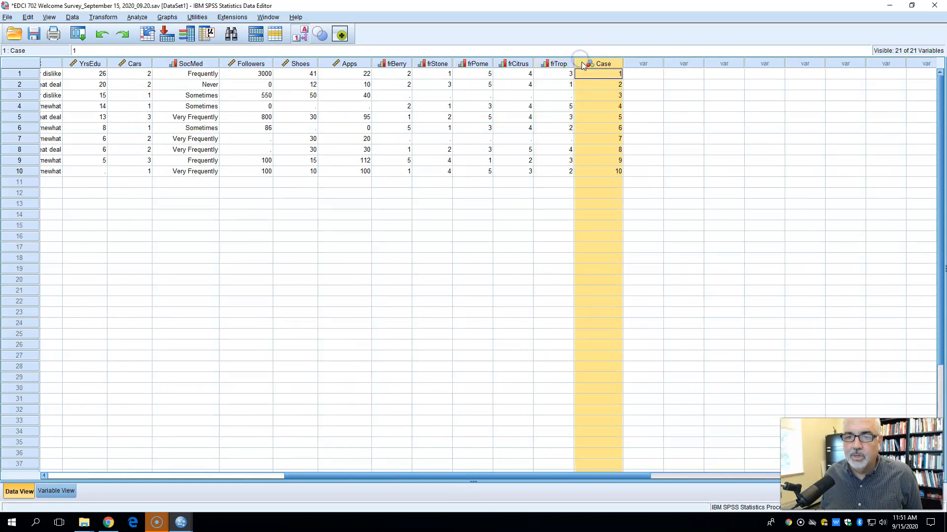
double_click(581, 63)
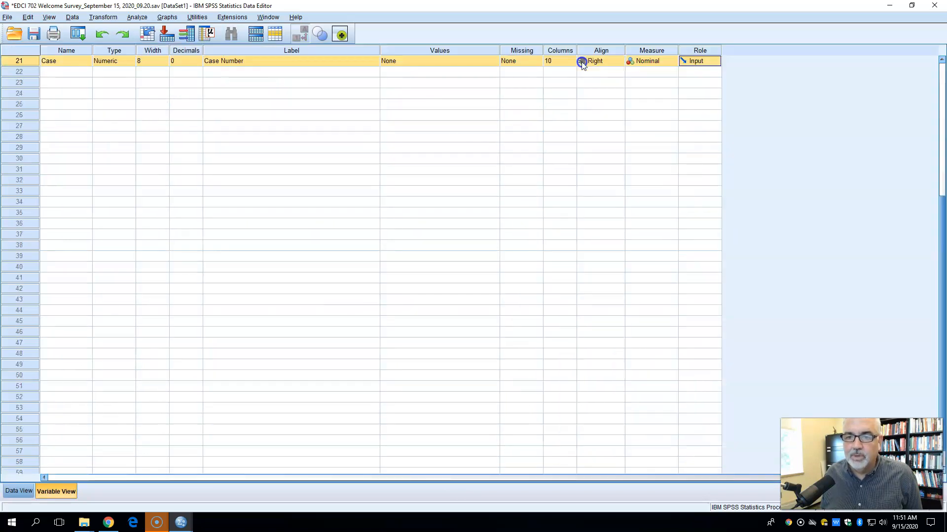
click(19, 491)
drag(592, 63, 373, 64)
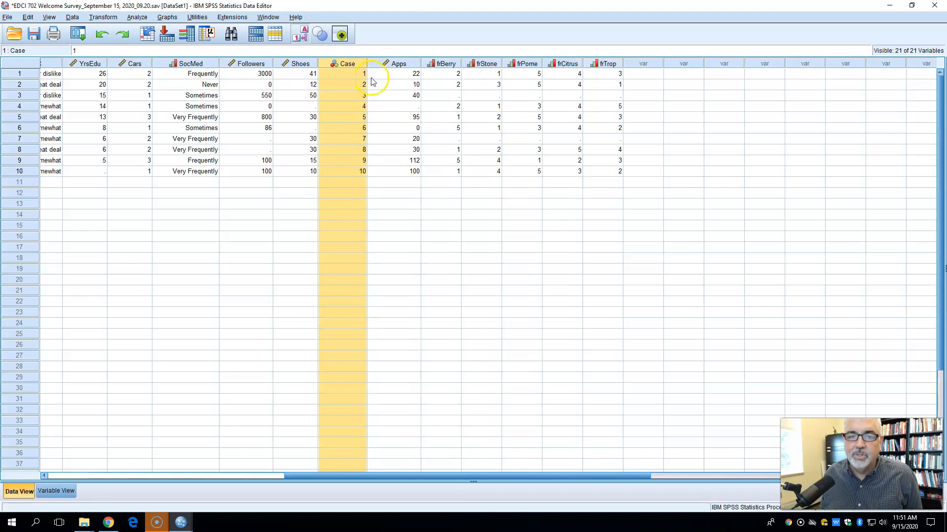
Move the Case variable to the first position in the variable list and check its column in the data.
click(37, 491)
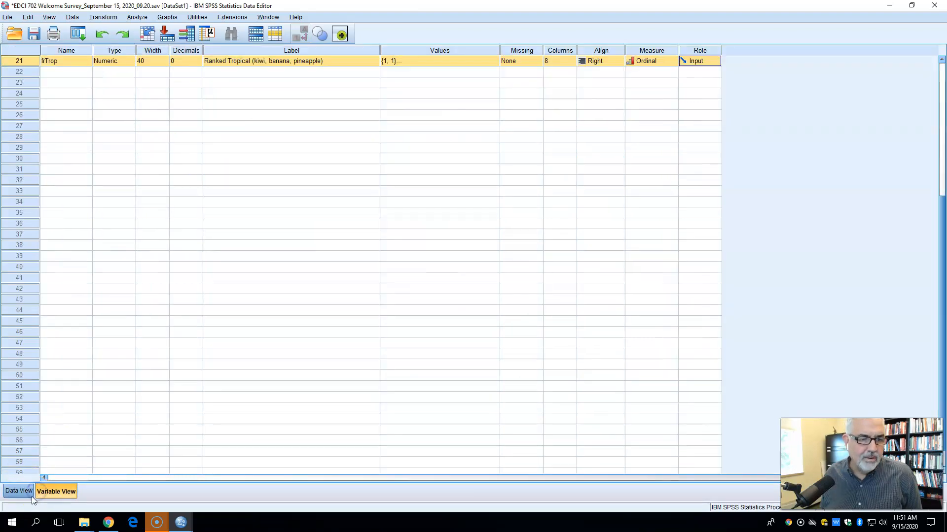
click(23, 493)
click(45, 492)
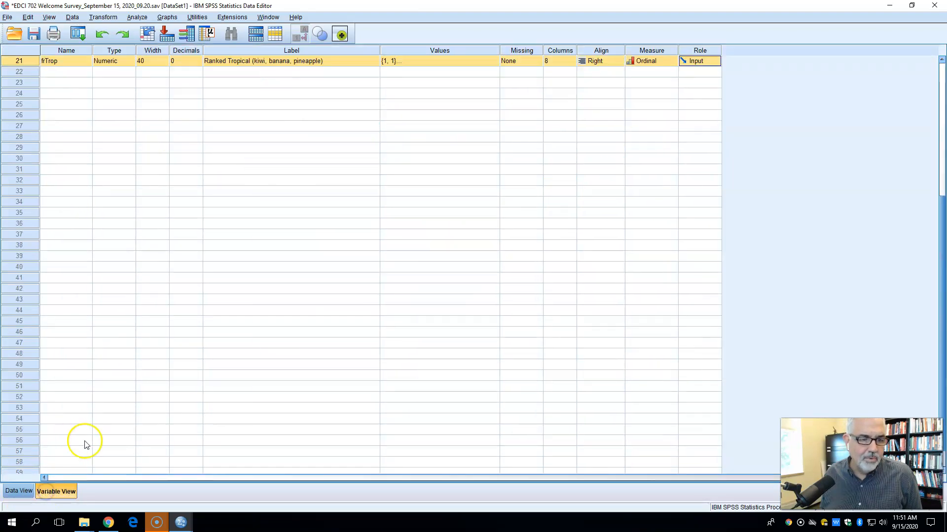
scroll(163, 292, up, 5)
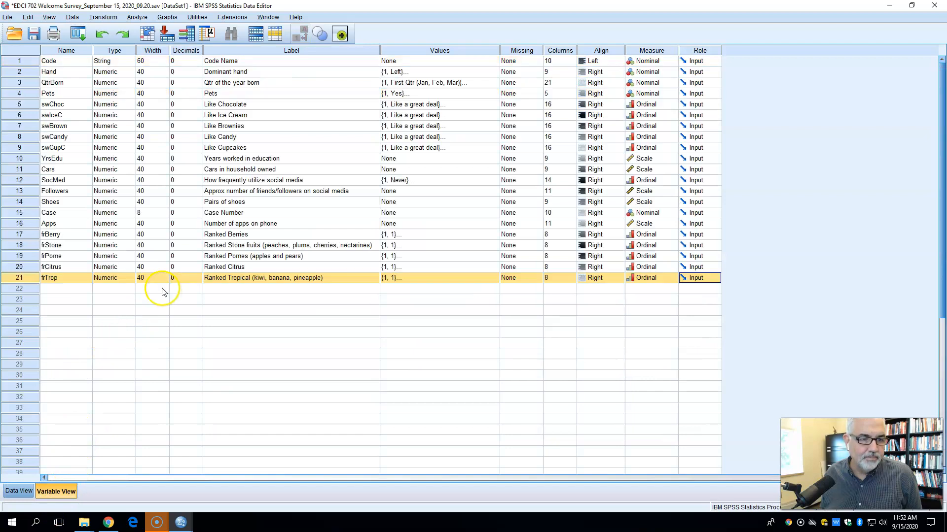
click(51, 225)
double_click(29, 215)
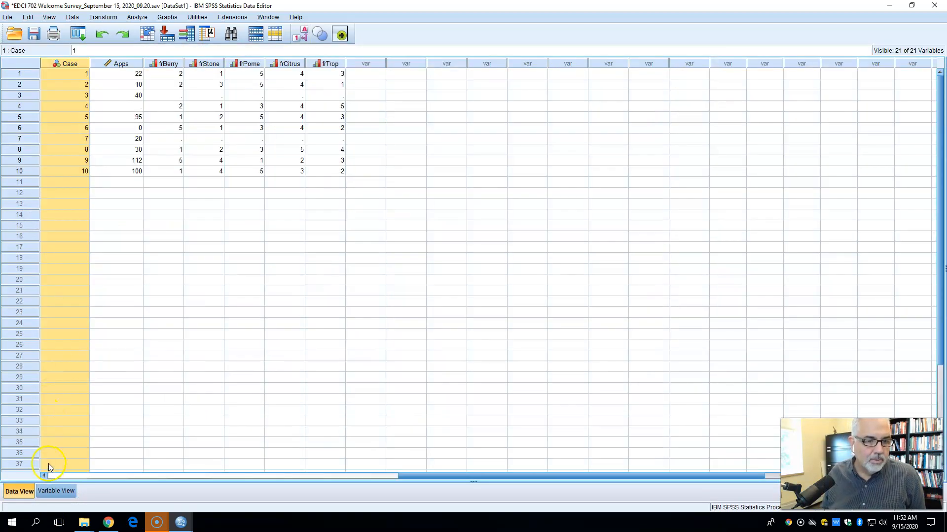
click(53, 491)
right_click(32, 213)
drag(31, 213, 26, 57)
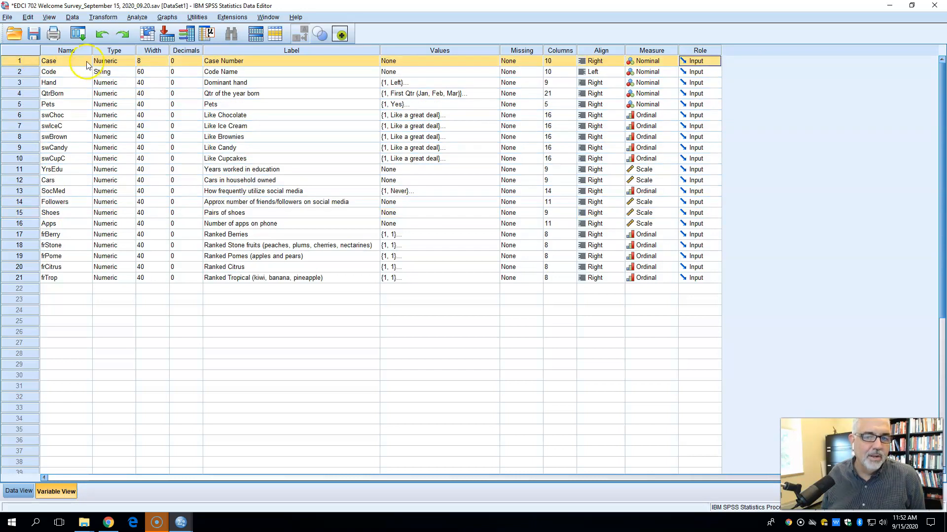
click(20, 491)
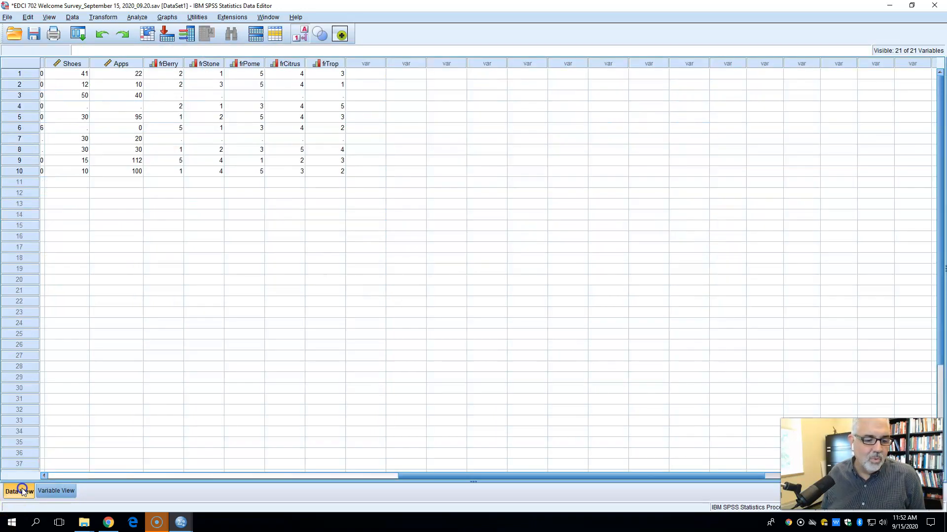
drag(442, 475, 89, 488)
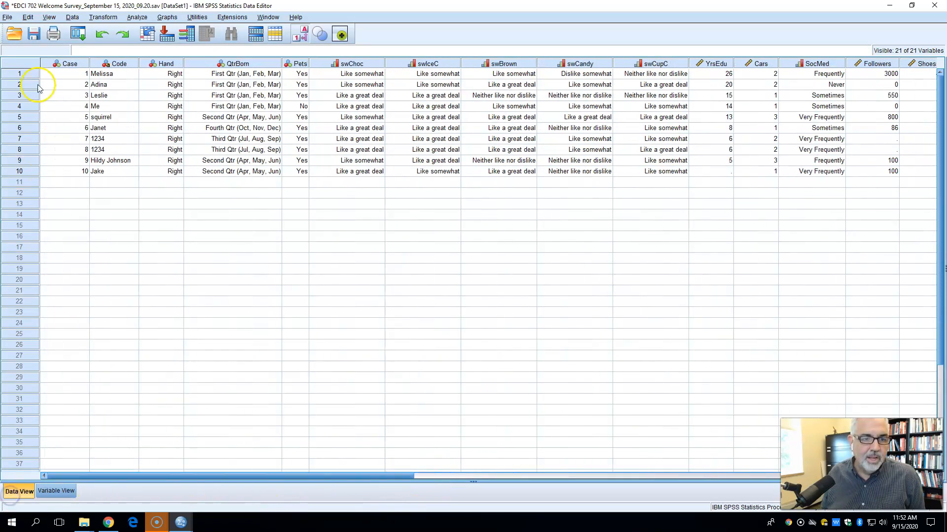
click(65, 63)
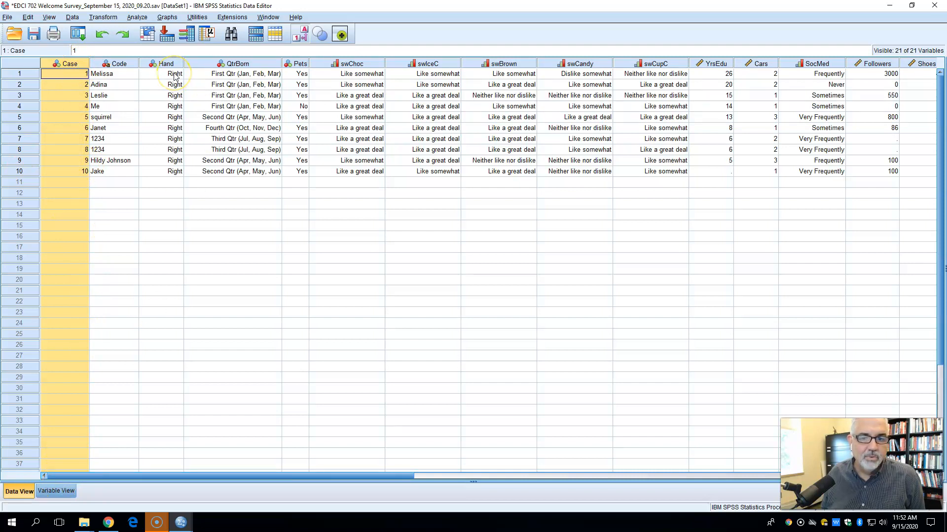
Set the Case variable's alignment to Left and check the column in the data.
click(55, 492)
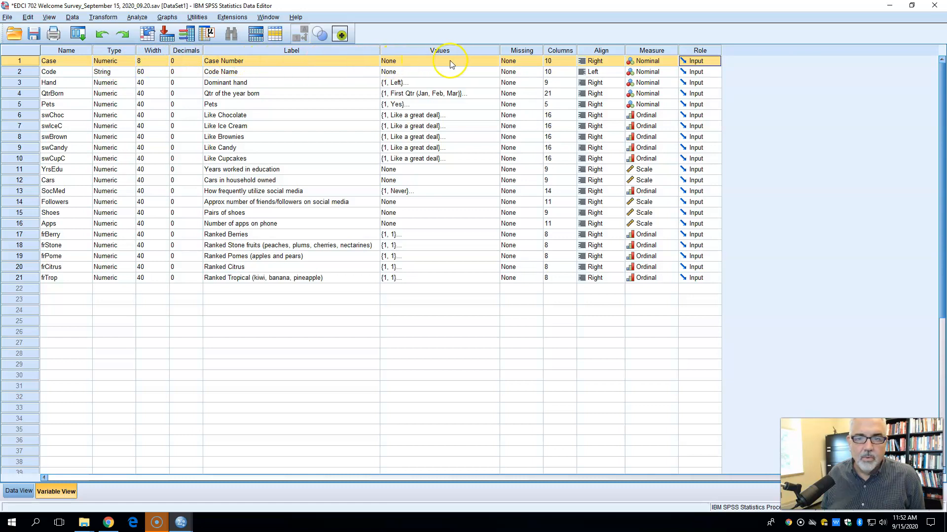
click(617, 60)
click(608, 70)
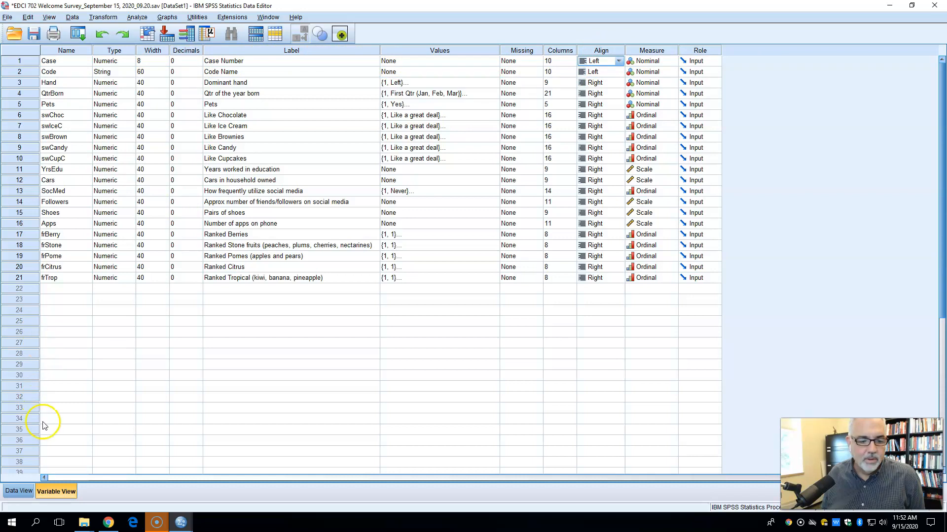
click(19, 490)
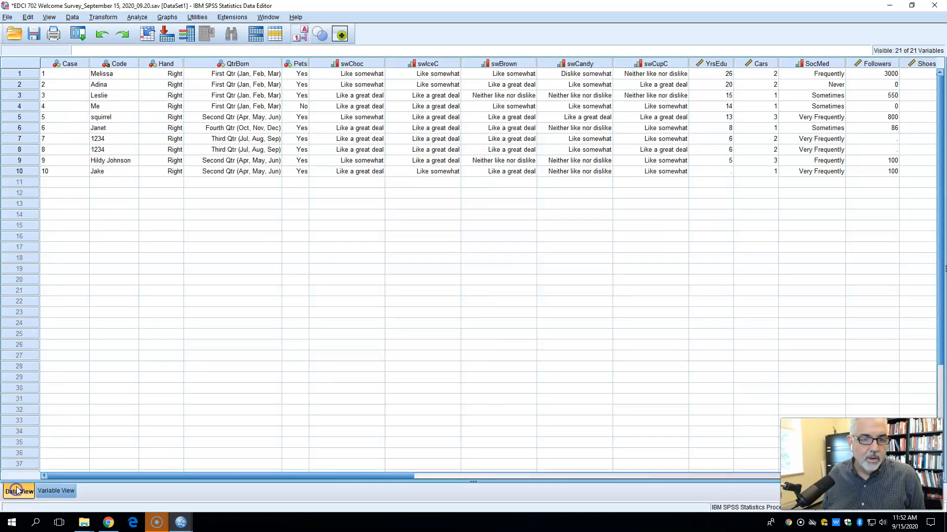
click(121, 291)
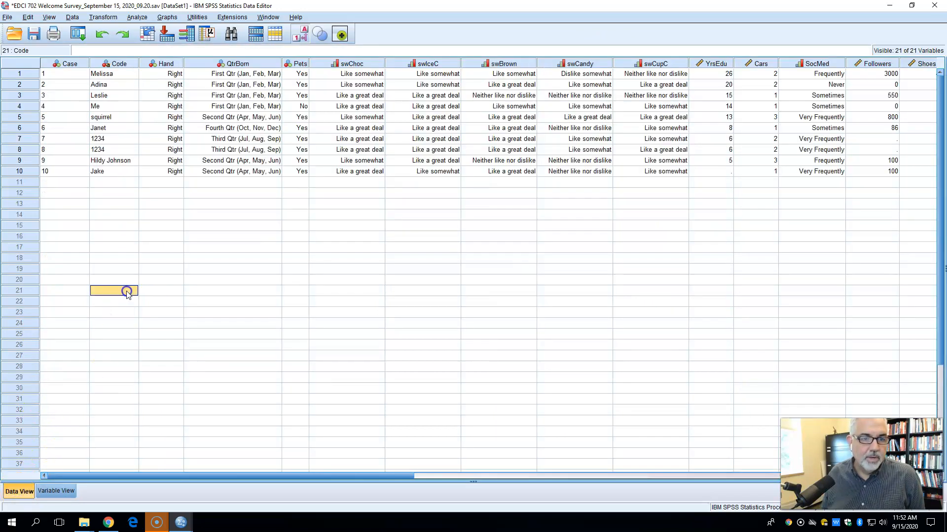
click(63, 171)
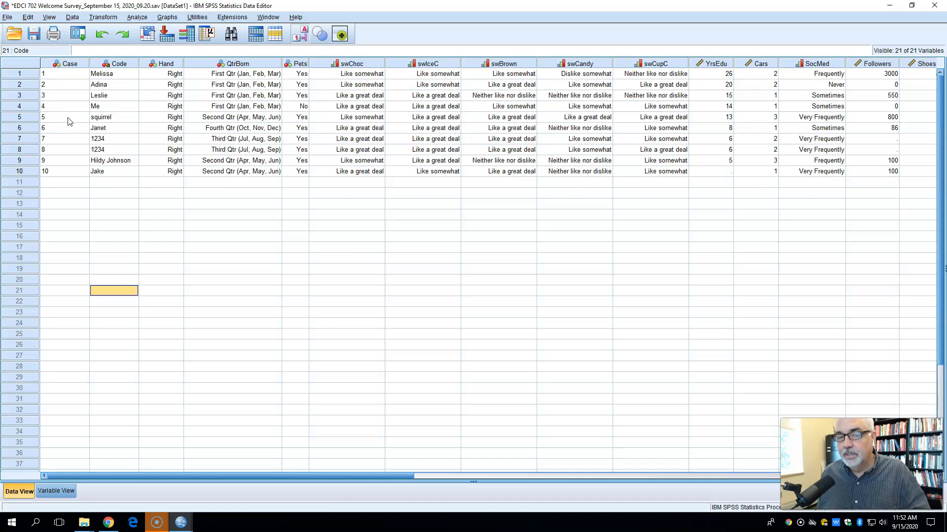
Delete the Case variable from the dataset.
mouse_move(63, 68)
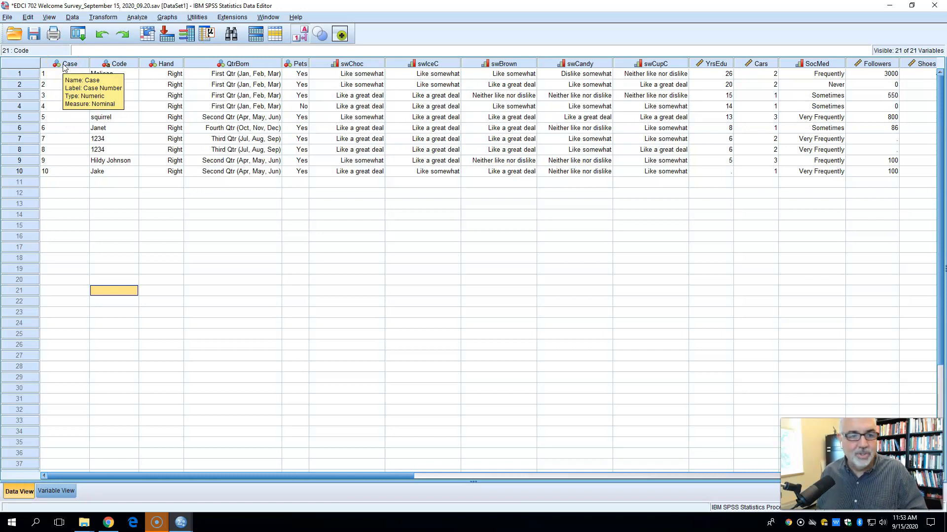
click(63, 68)
right_click(64, 68)
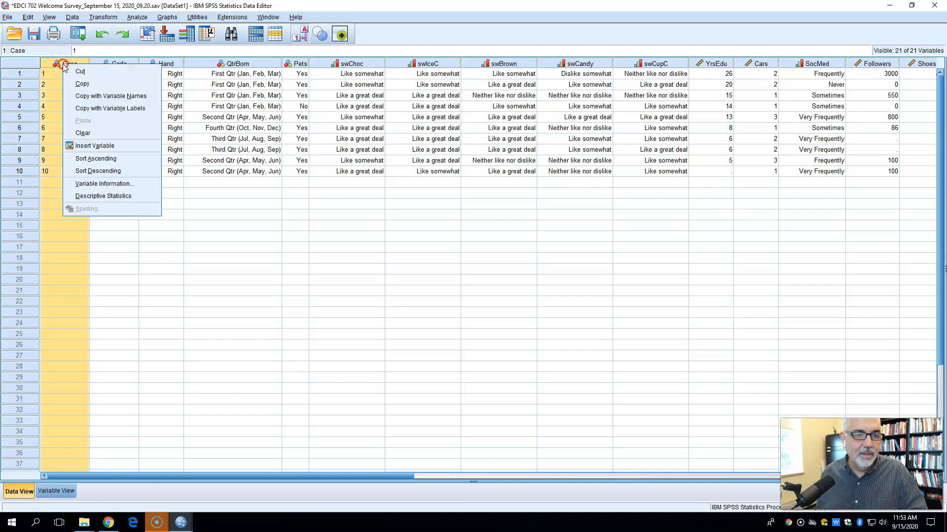
click(84, 132)
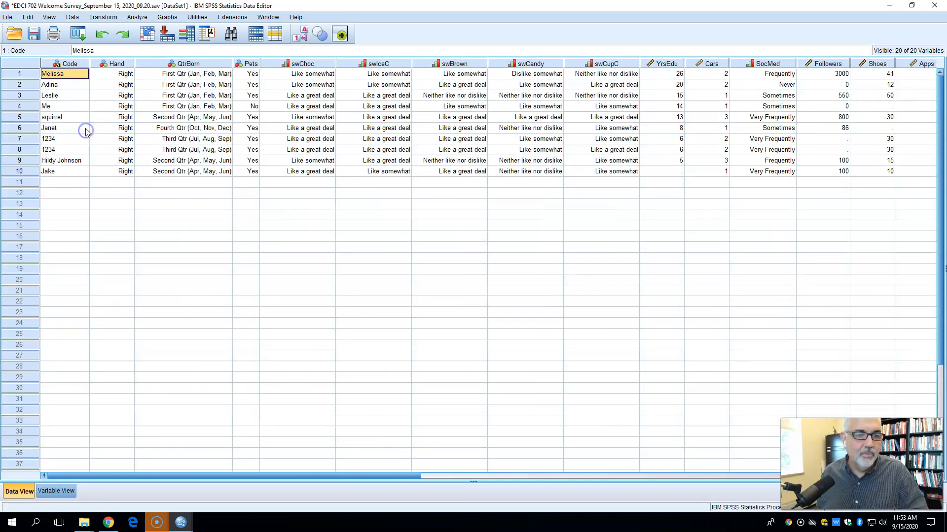
Compute the Case variable again with the numeric expression $CASENUM + 100 and return to the data.
click(98, 19)
click(105, 34)
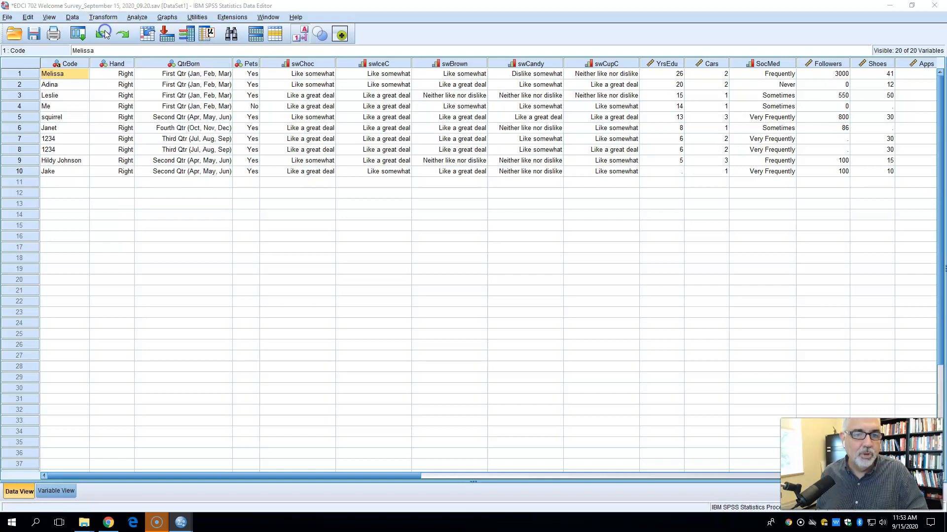
click(92, 81)
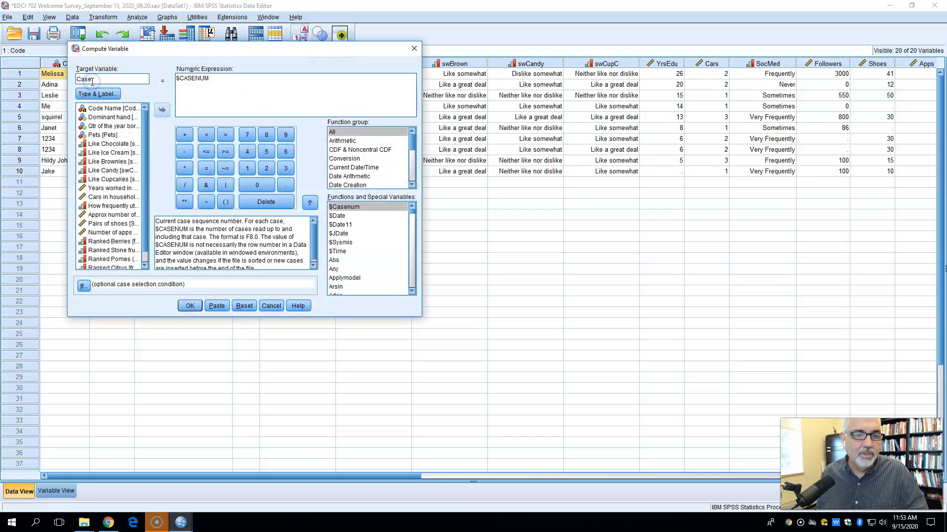
click(222, 78)
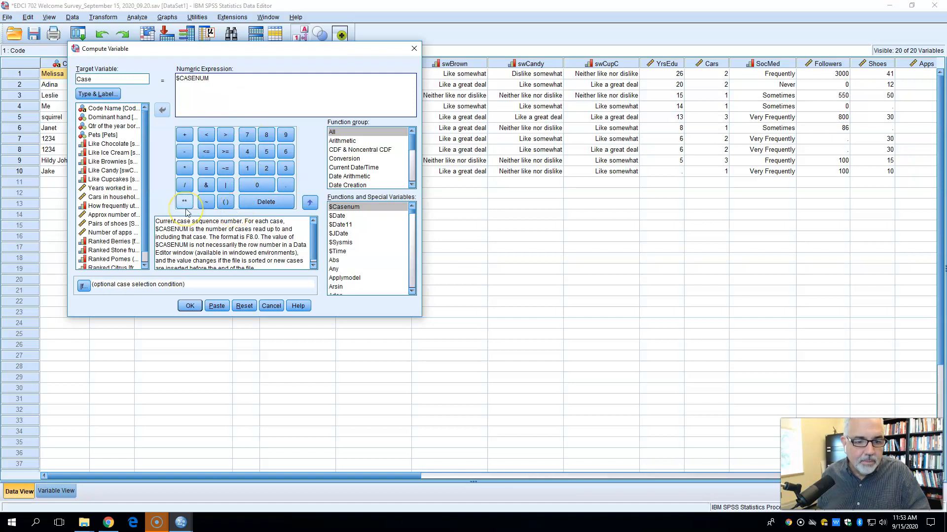
click(184, 135)
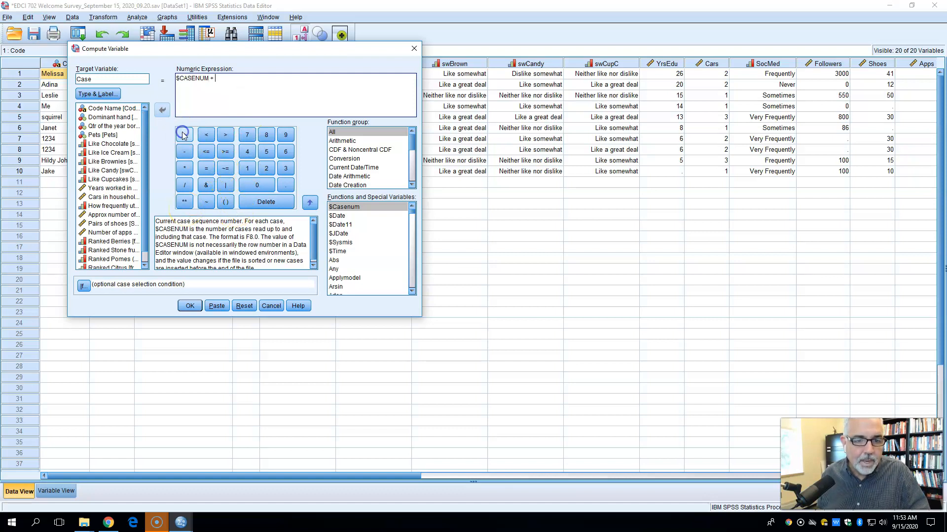
click(255, 167)
click(256, 185)
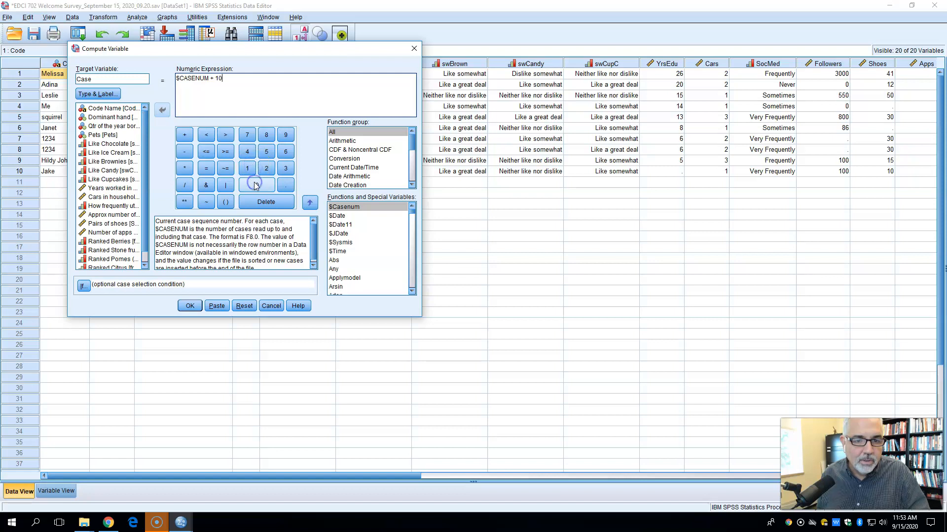
click(190, 306)
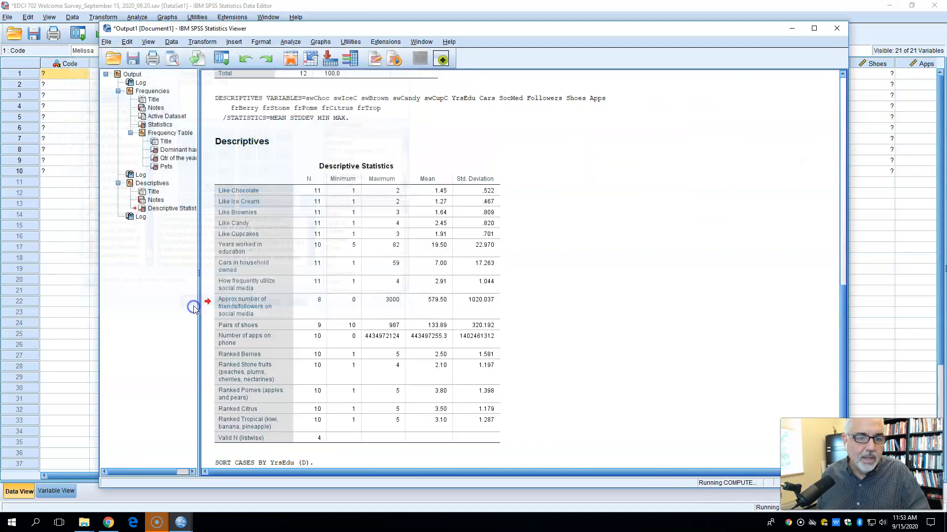
click(792, 28)
Move the Case variable from the end of the variable list to the first position, above Code.
click(57, 491)
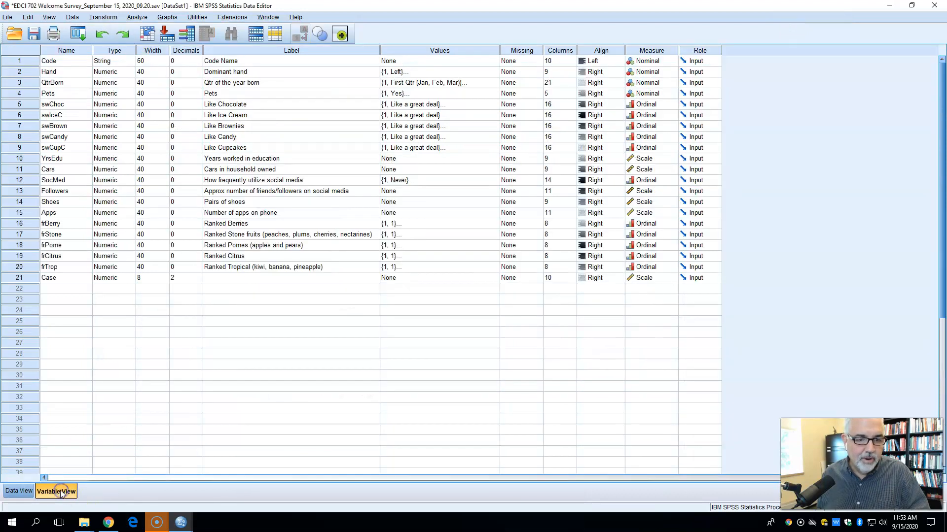
mouse_move(22, 282)
mouse_down()
mouse_move(22, 202)
mouse_move(26, 280)
mouse_up()
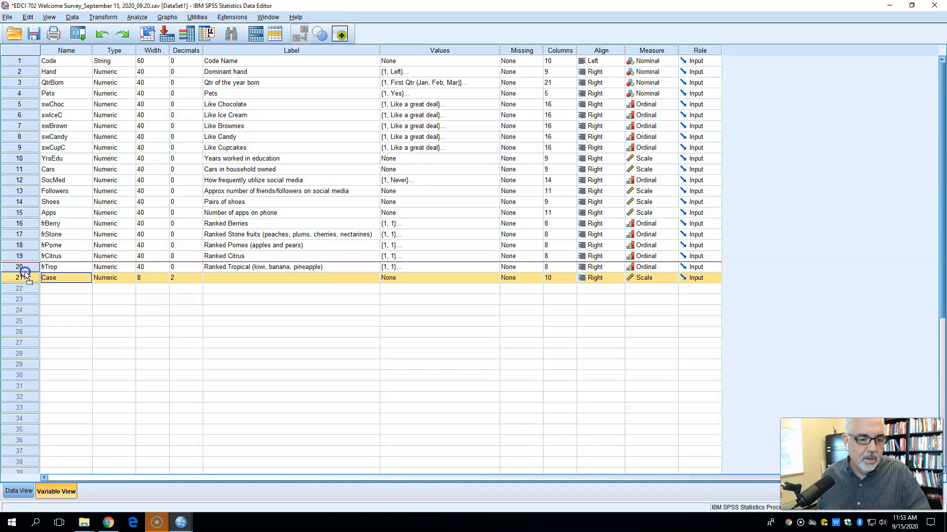
drag(16, 49, 22, 60)
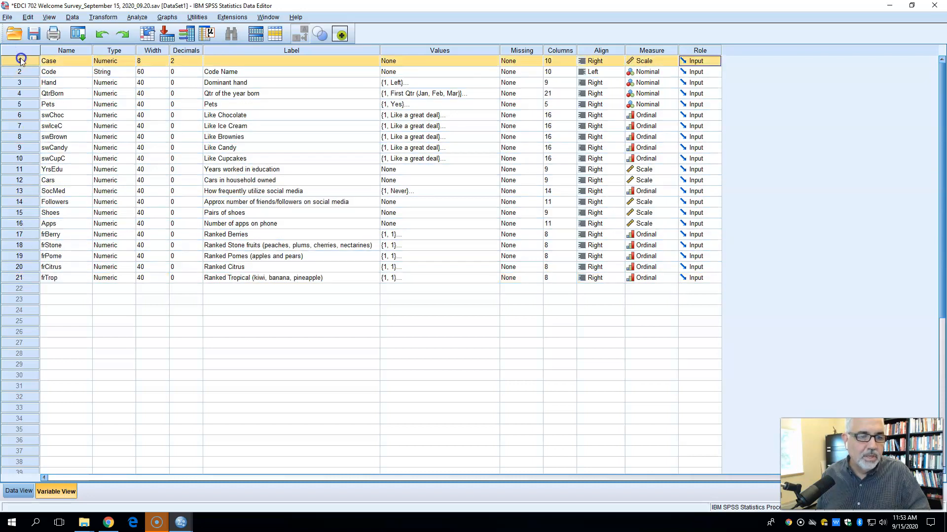
Set the Case variable's decimals to 0 and give it the label Case Number.
click(189, 59)
click(199, 63)
click(199, 63)
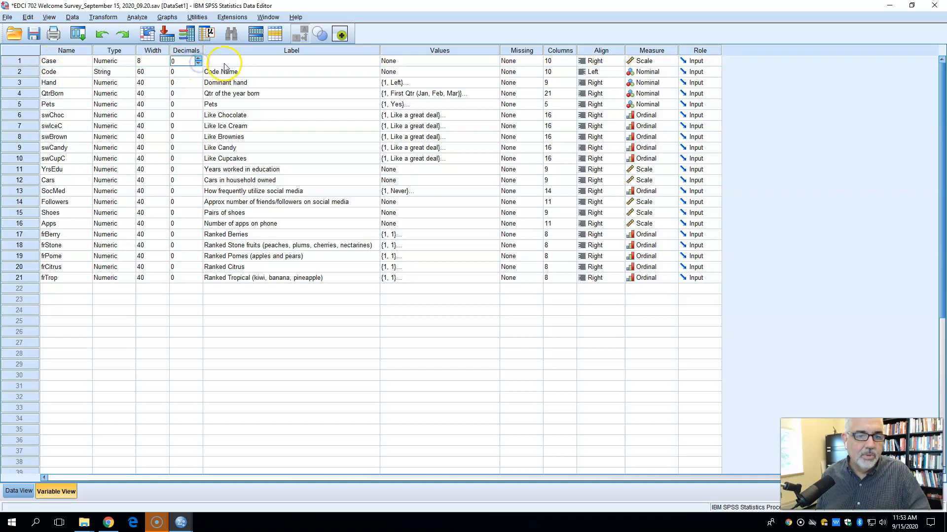
click(221, 63)
text(DC)
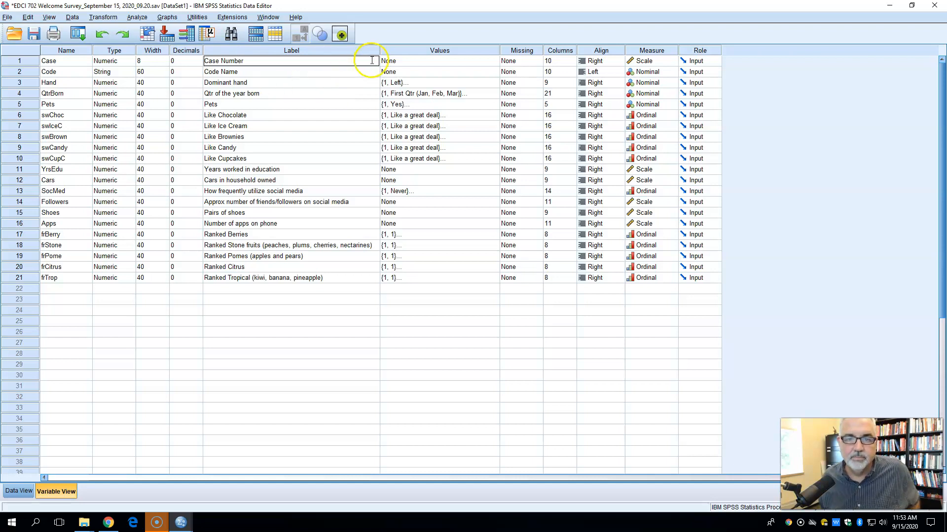
Set the Case variable's alignment to Left and check the Case column in the data.
click(416, 62)
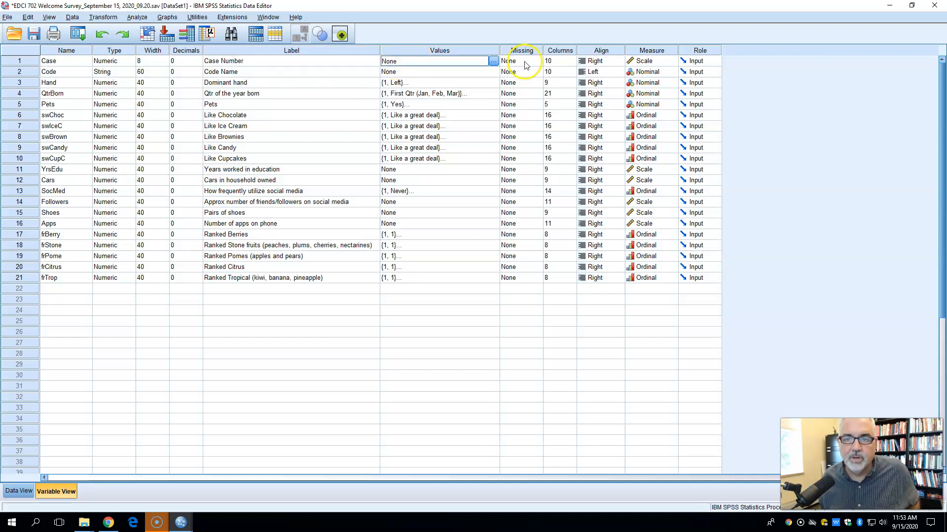
click(613, 61)
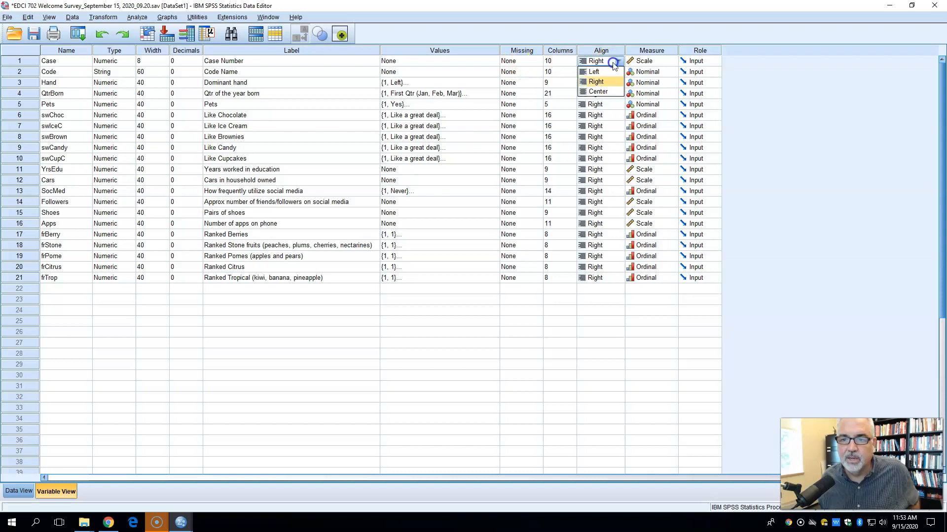
click(613, 73)
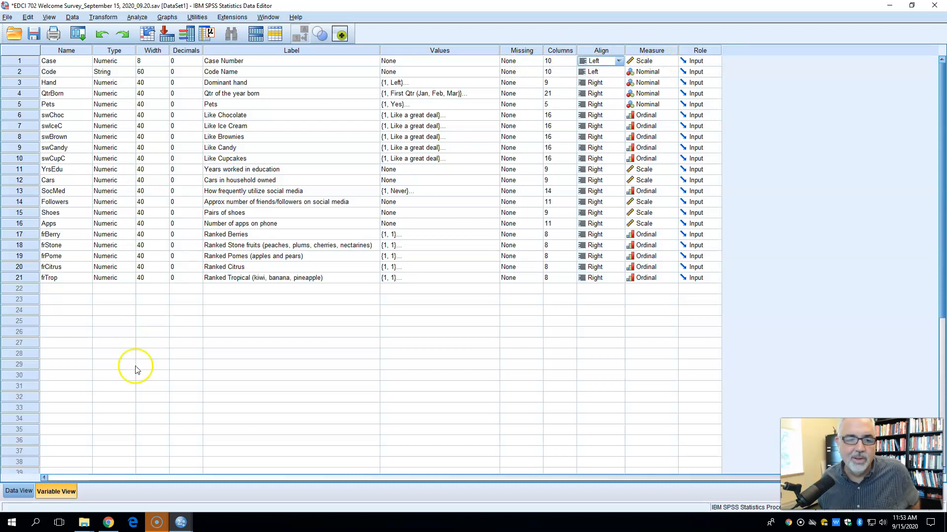
click(20, 492)
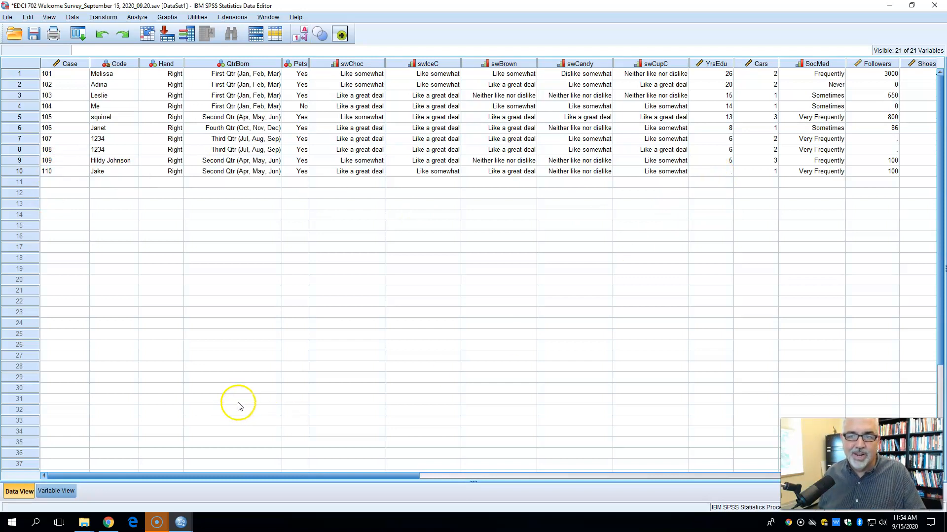
drag(244, 476, 132, 507)
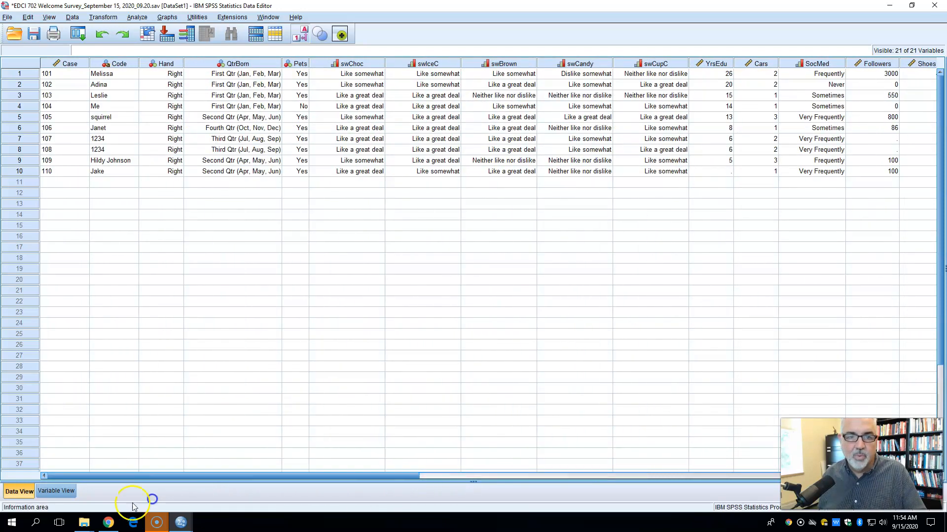